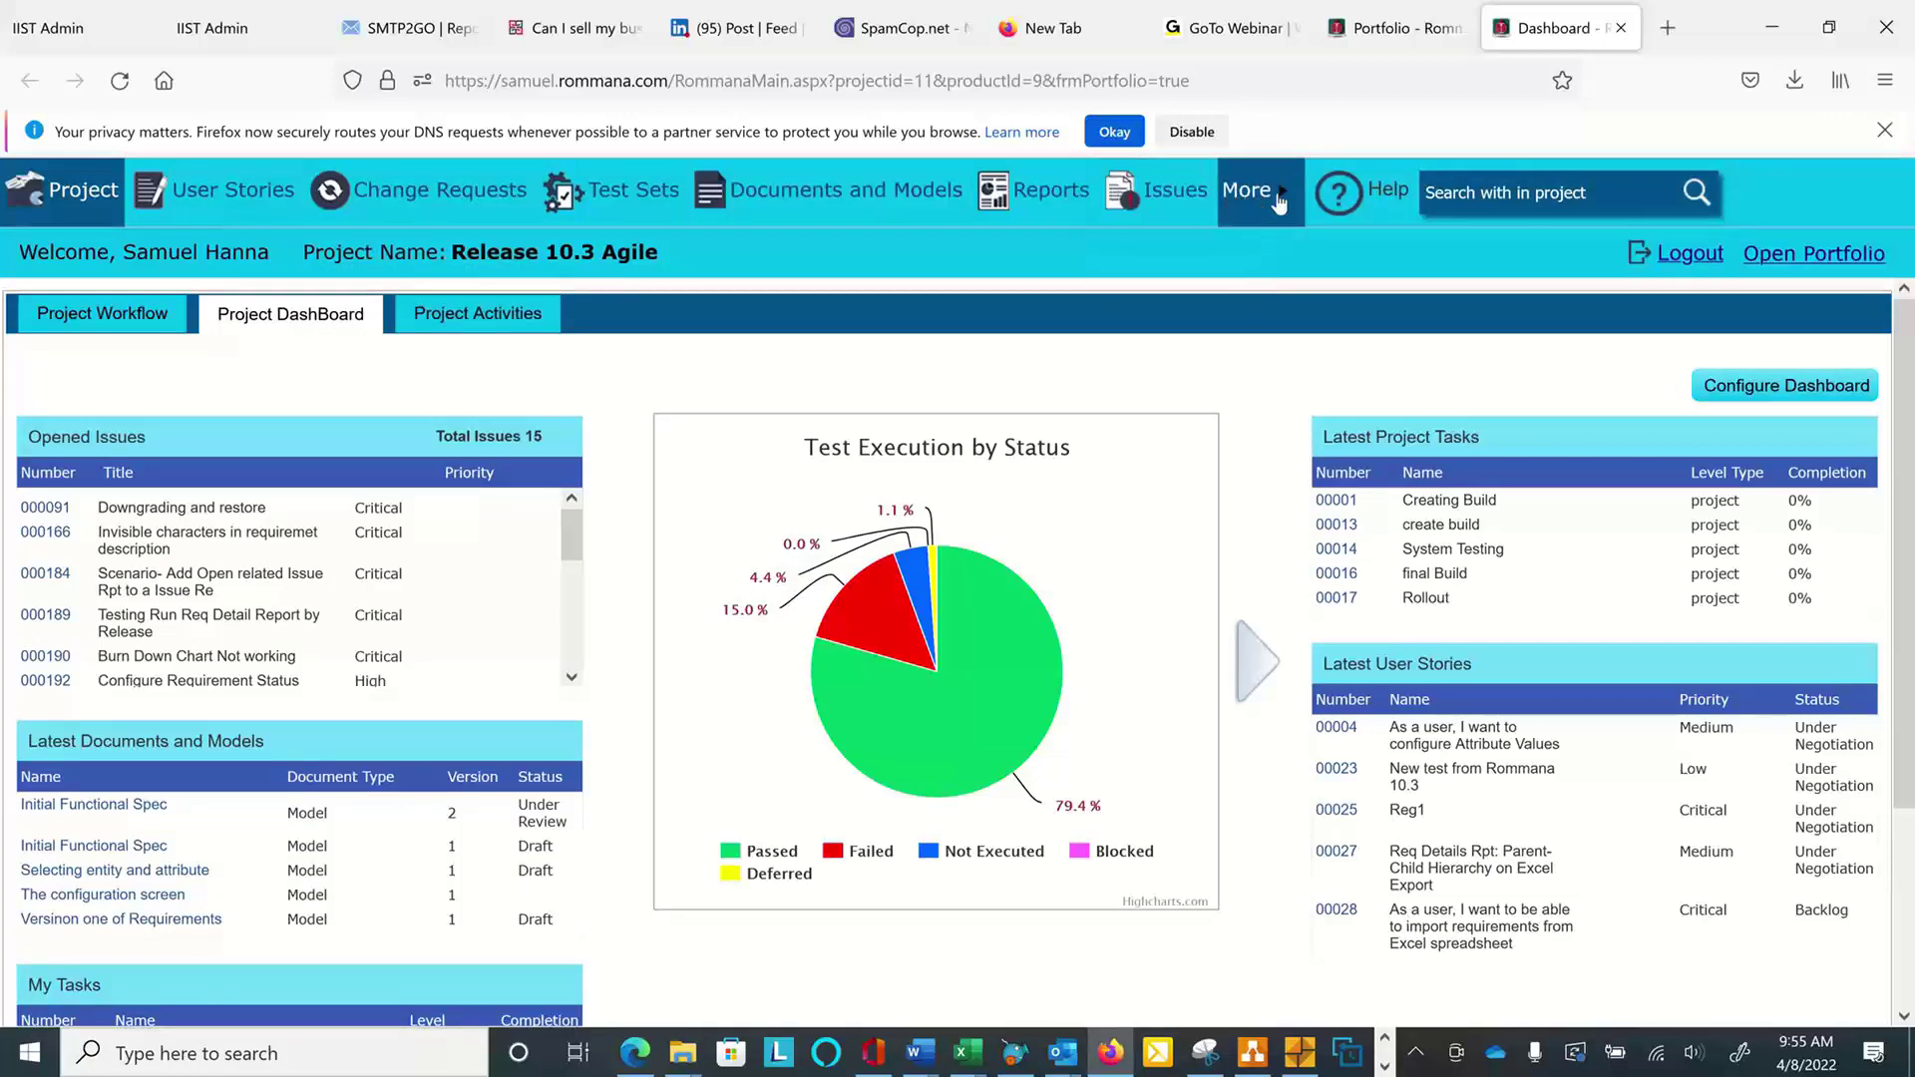
# Open the project's user stories tree and expand the Functional category with parent stories 00001, 00002 and 00004 version 1.
pyautogui.moveTo(1268, 209)
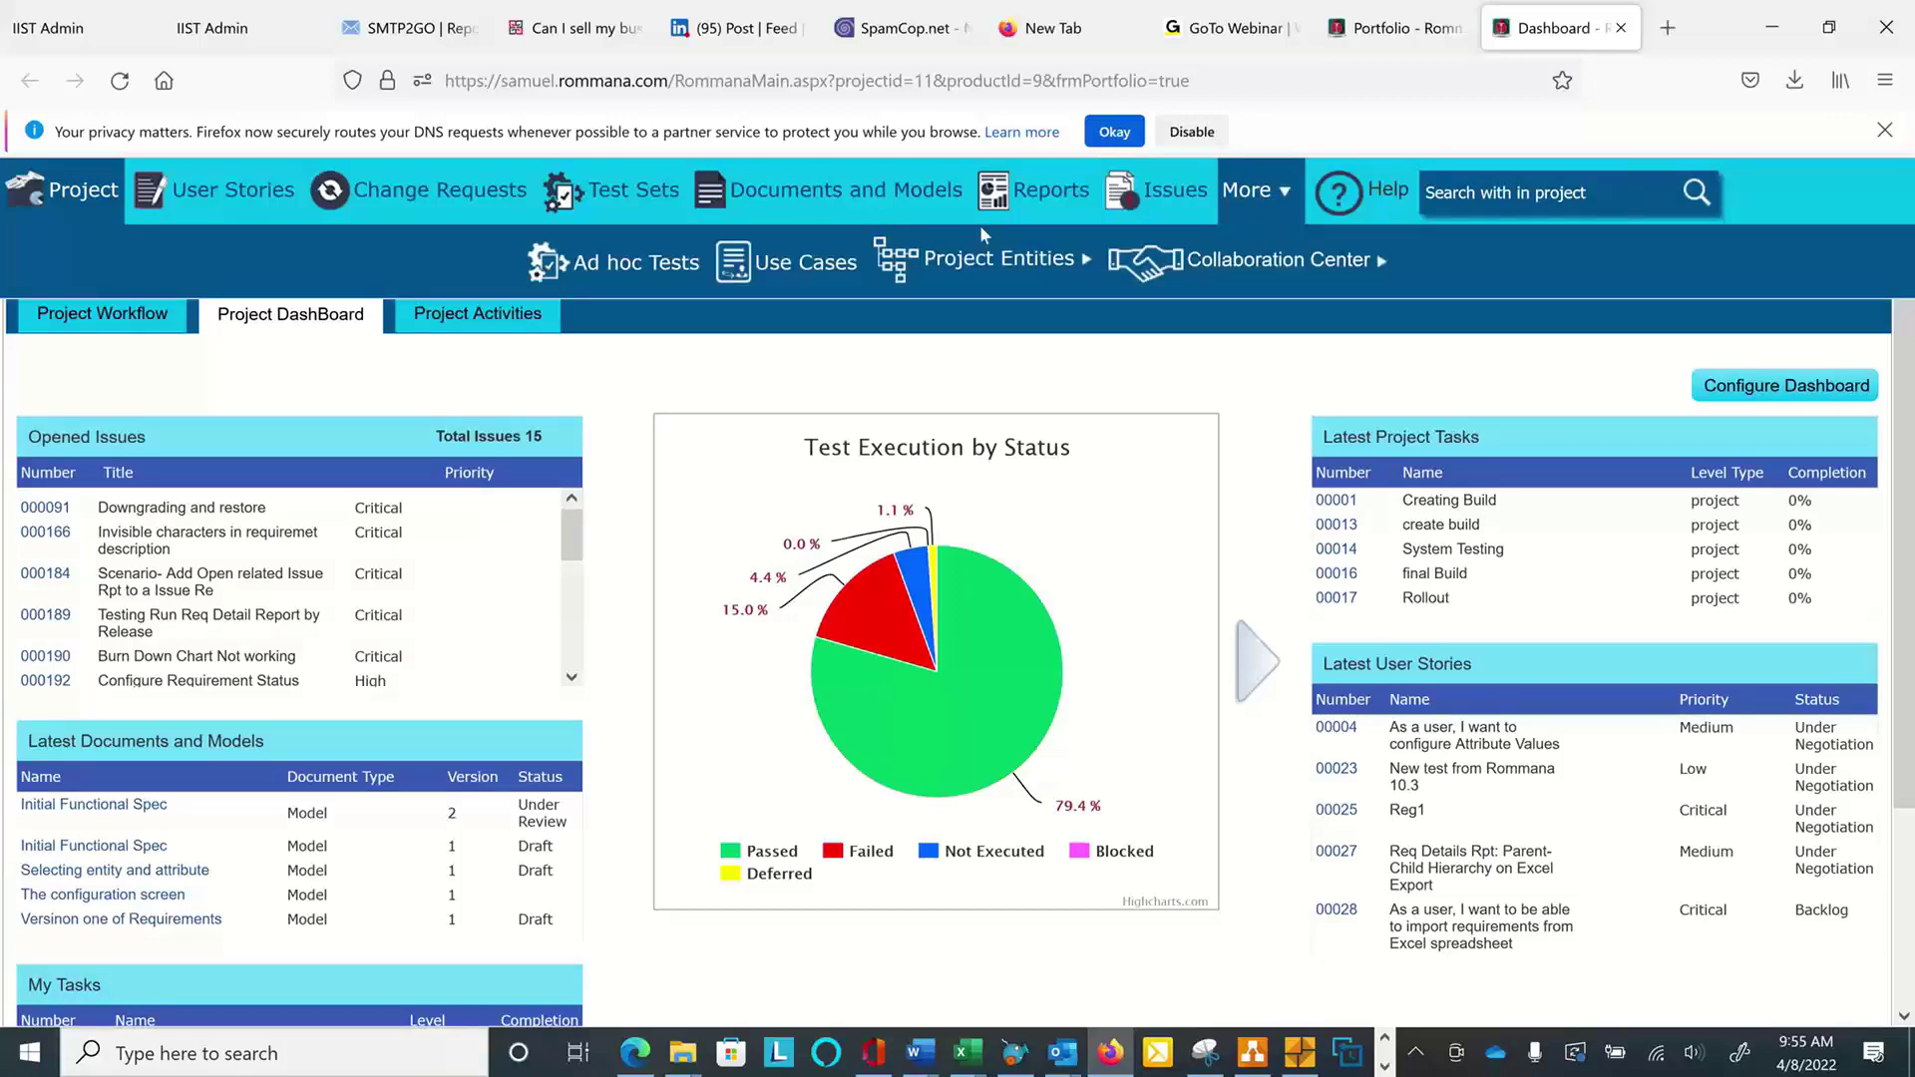
pyautogui.moveTo(675, 264)
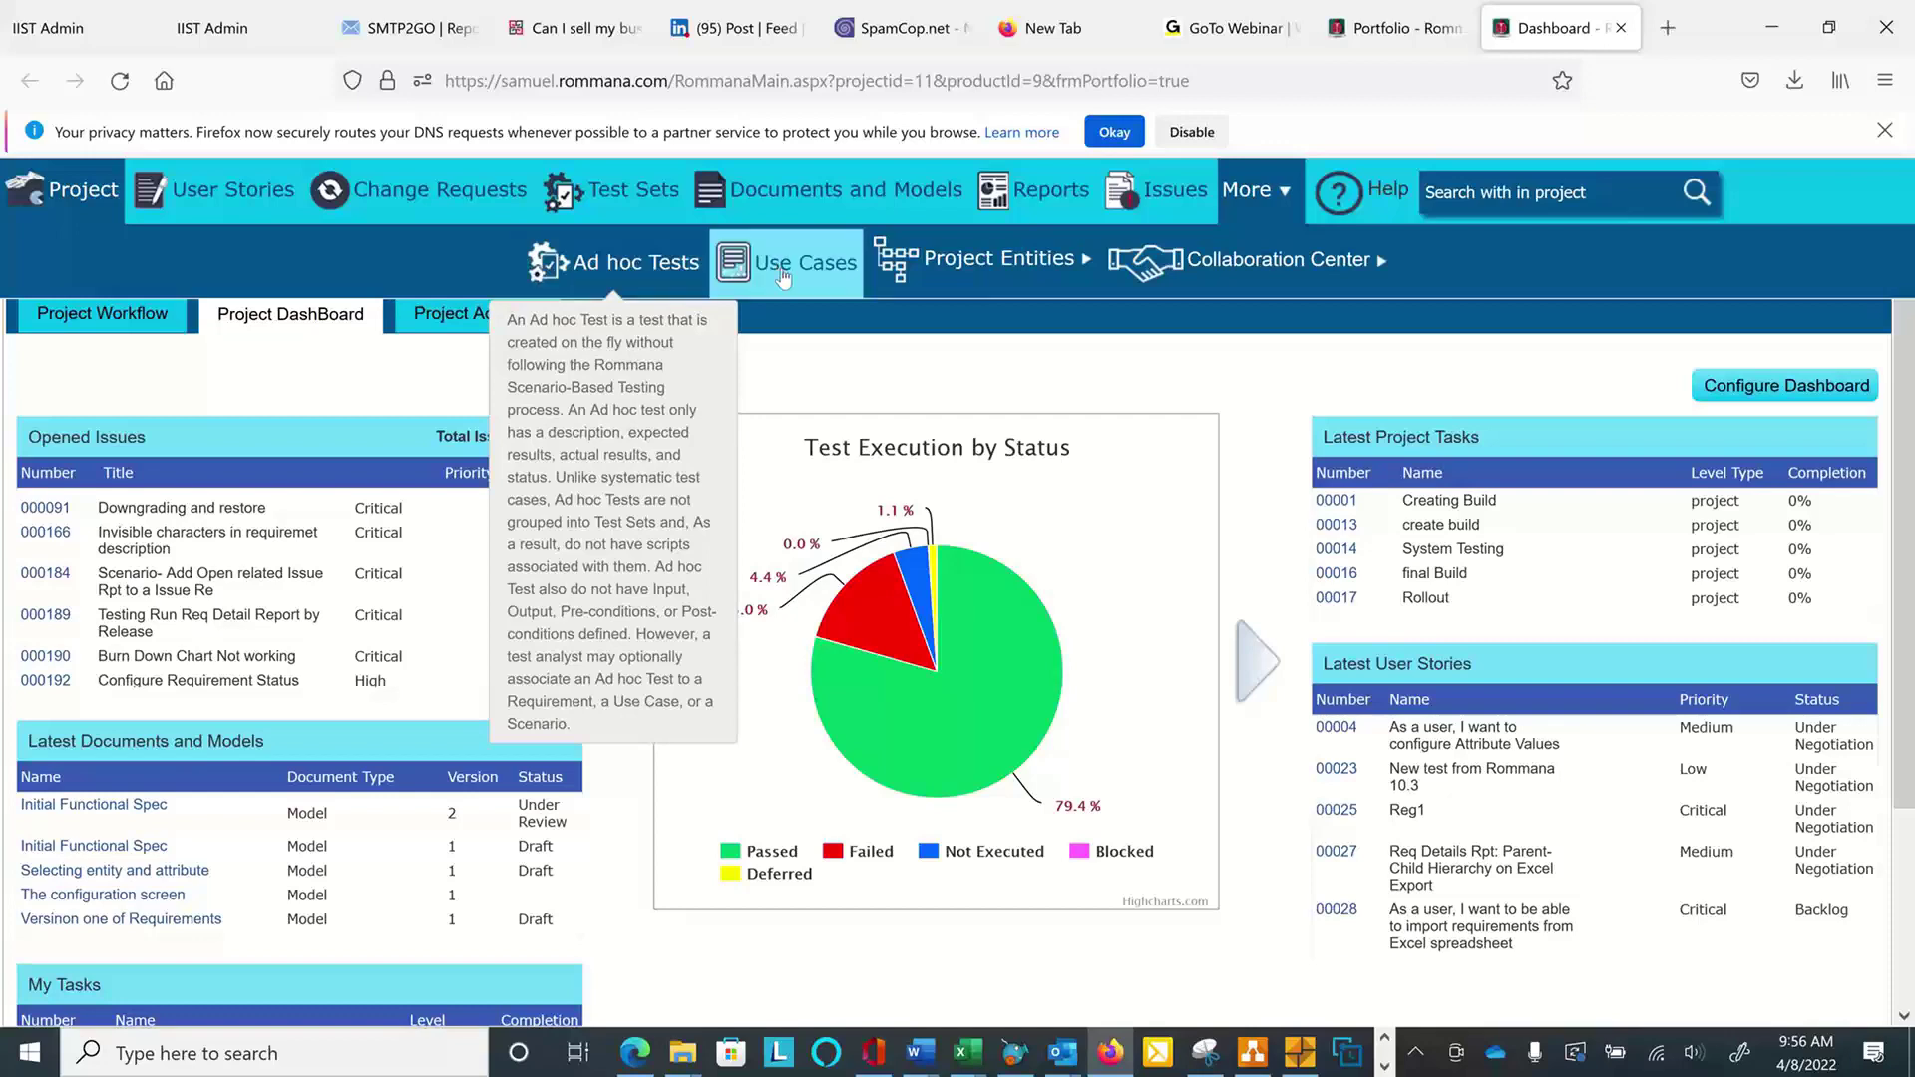
pyautogui.click(211, 200)
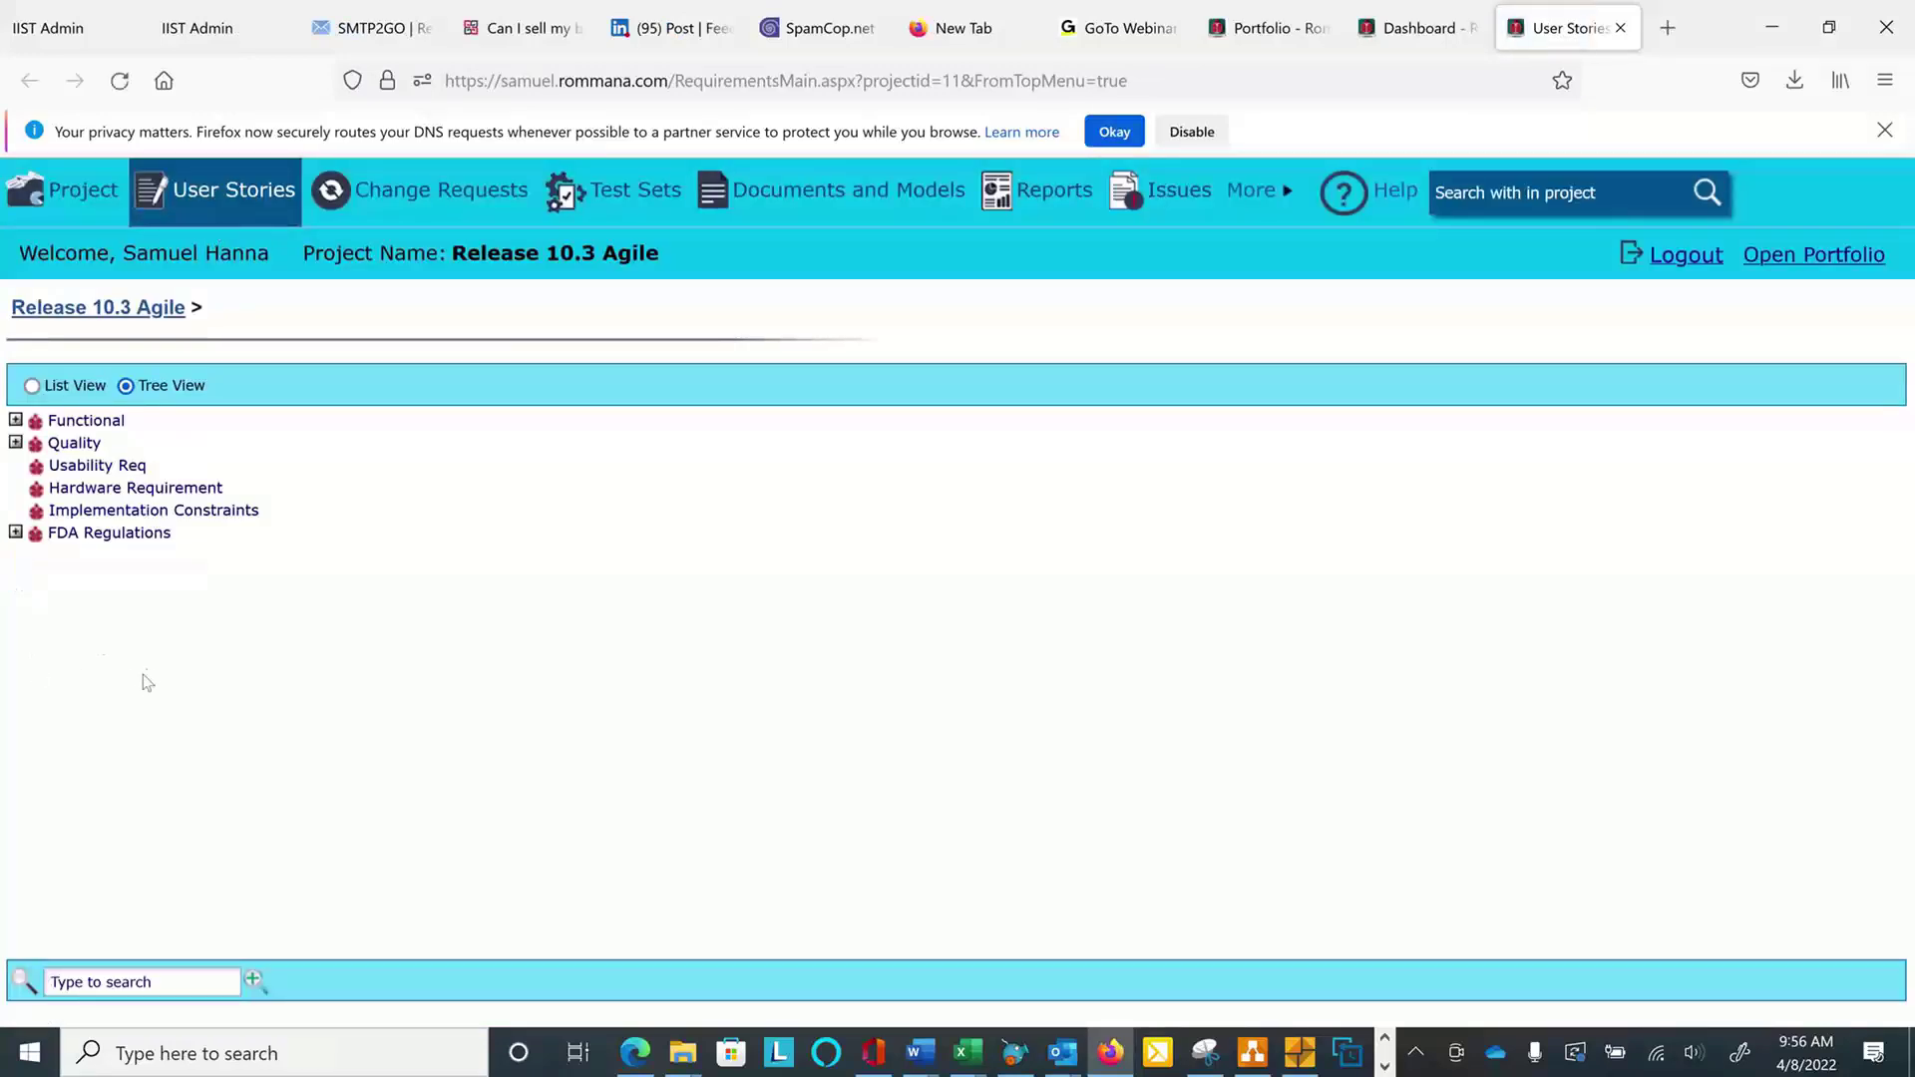
pyautogui.click(15, 420)
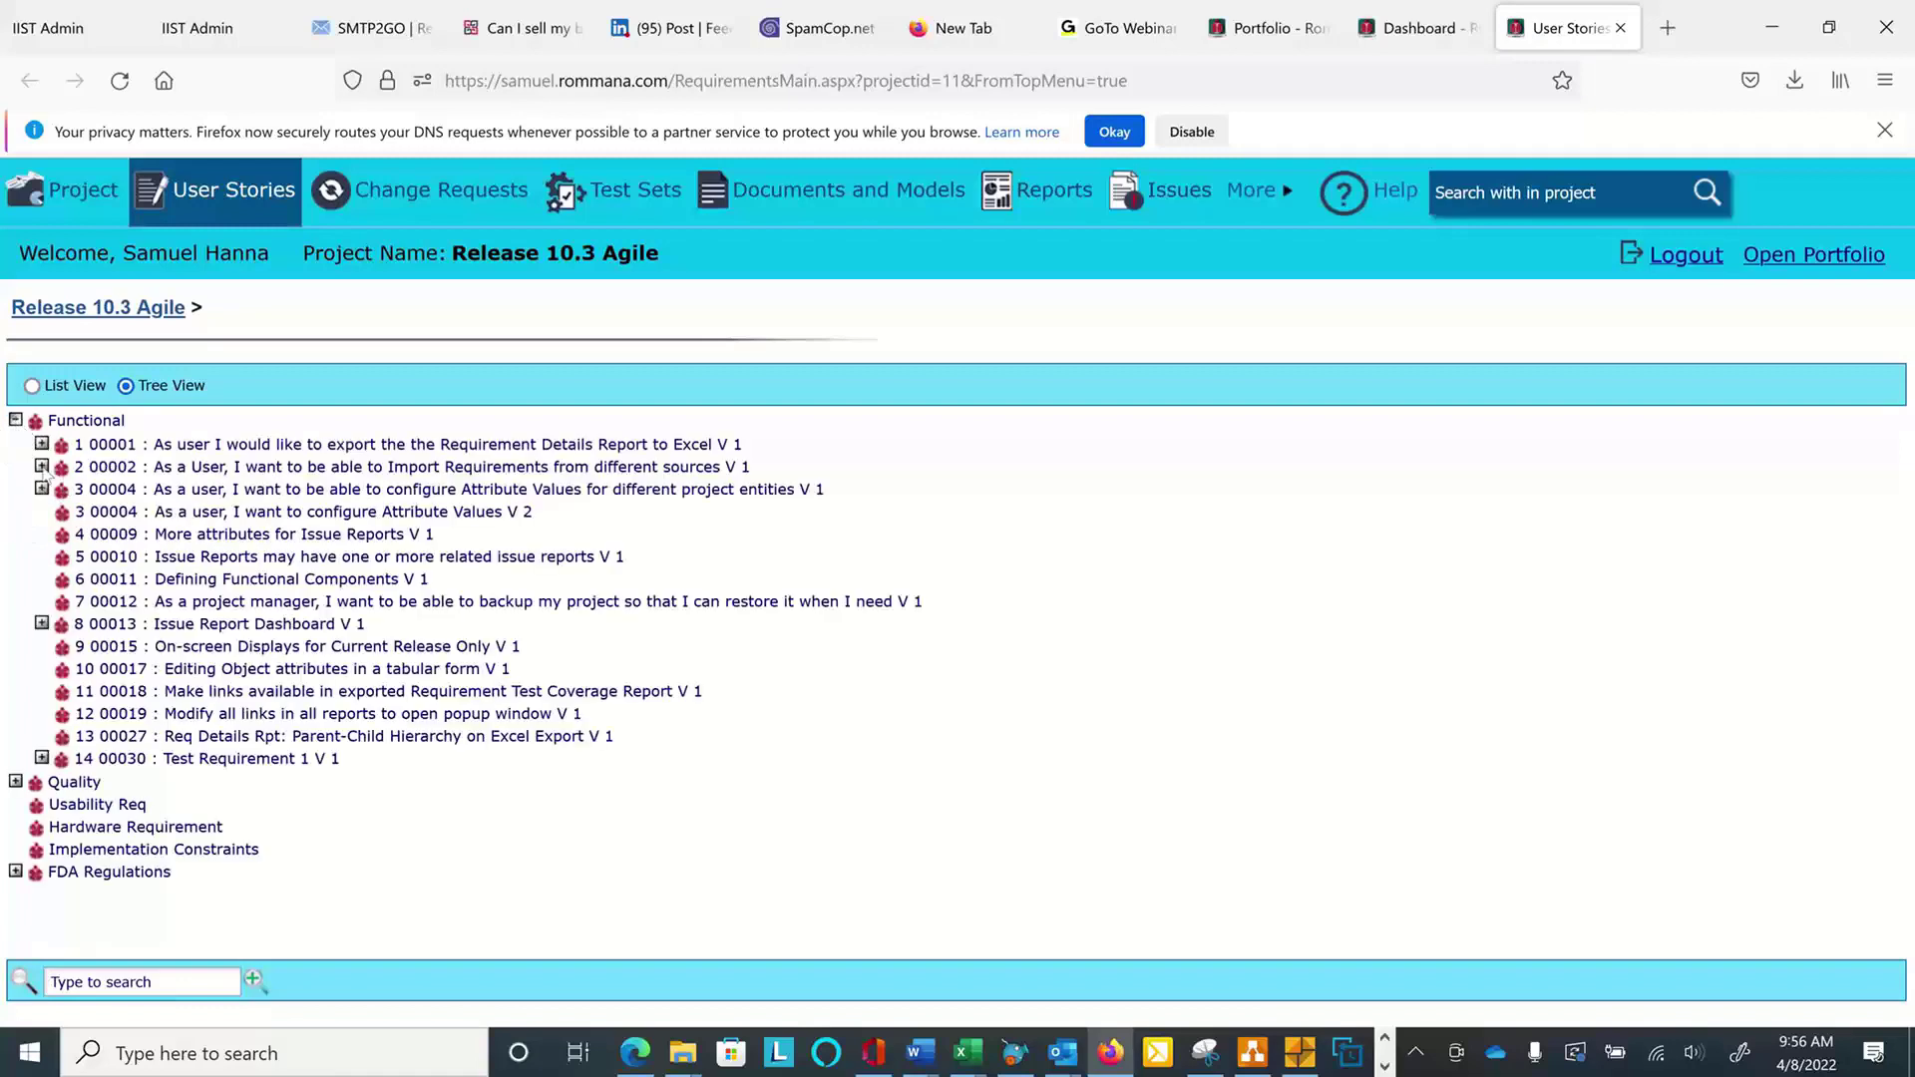
pyautogui.click(42, 445)
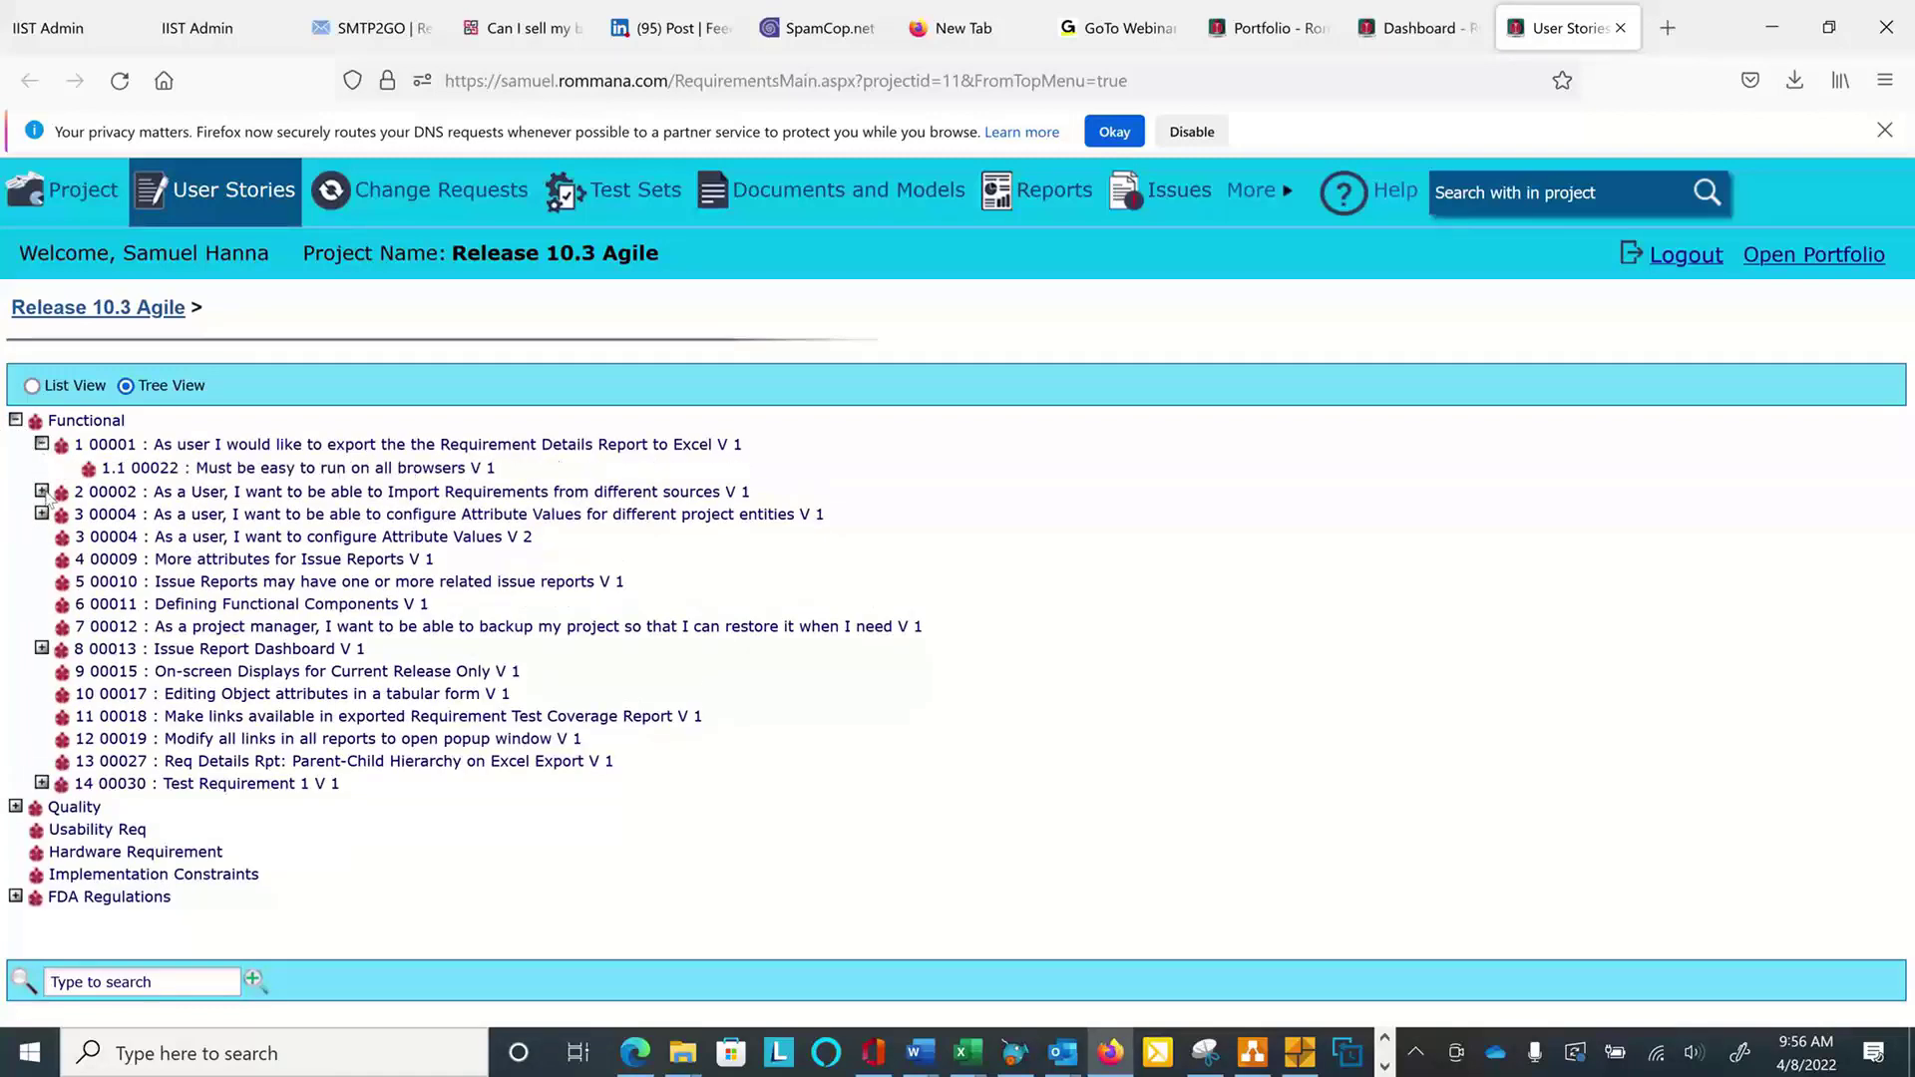
pyautogui.click(42, 492)
pyautogui.click(42, 561)
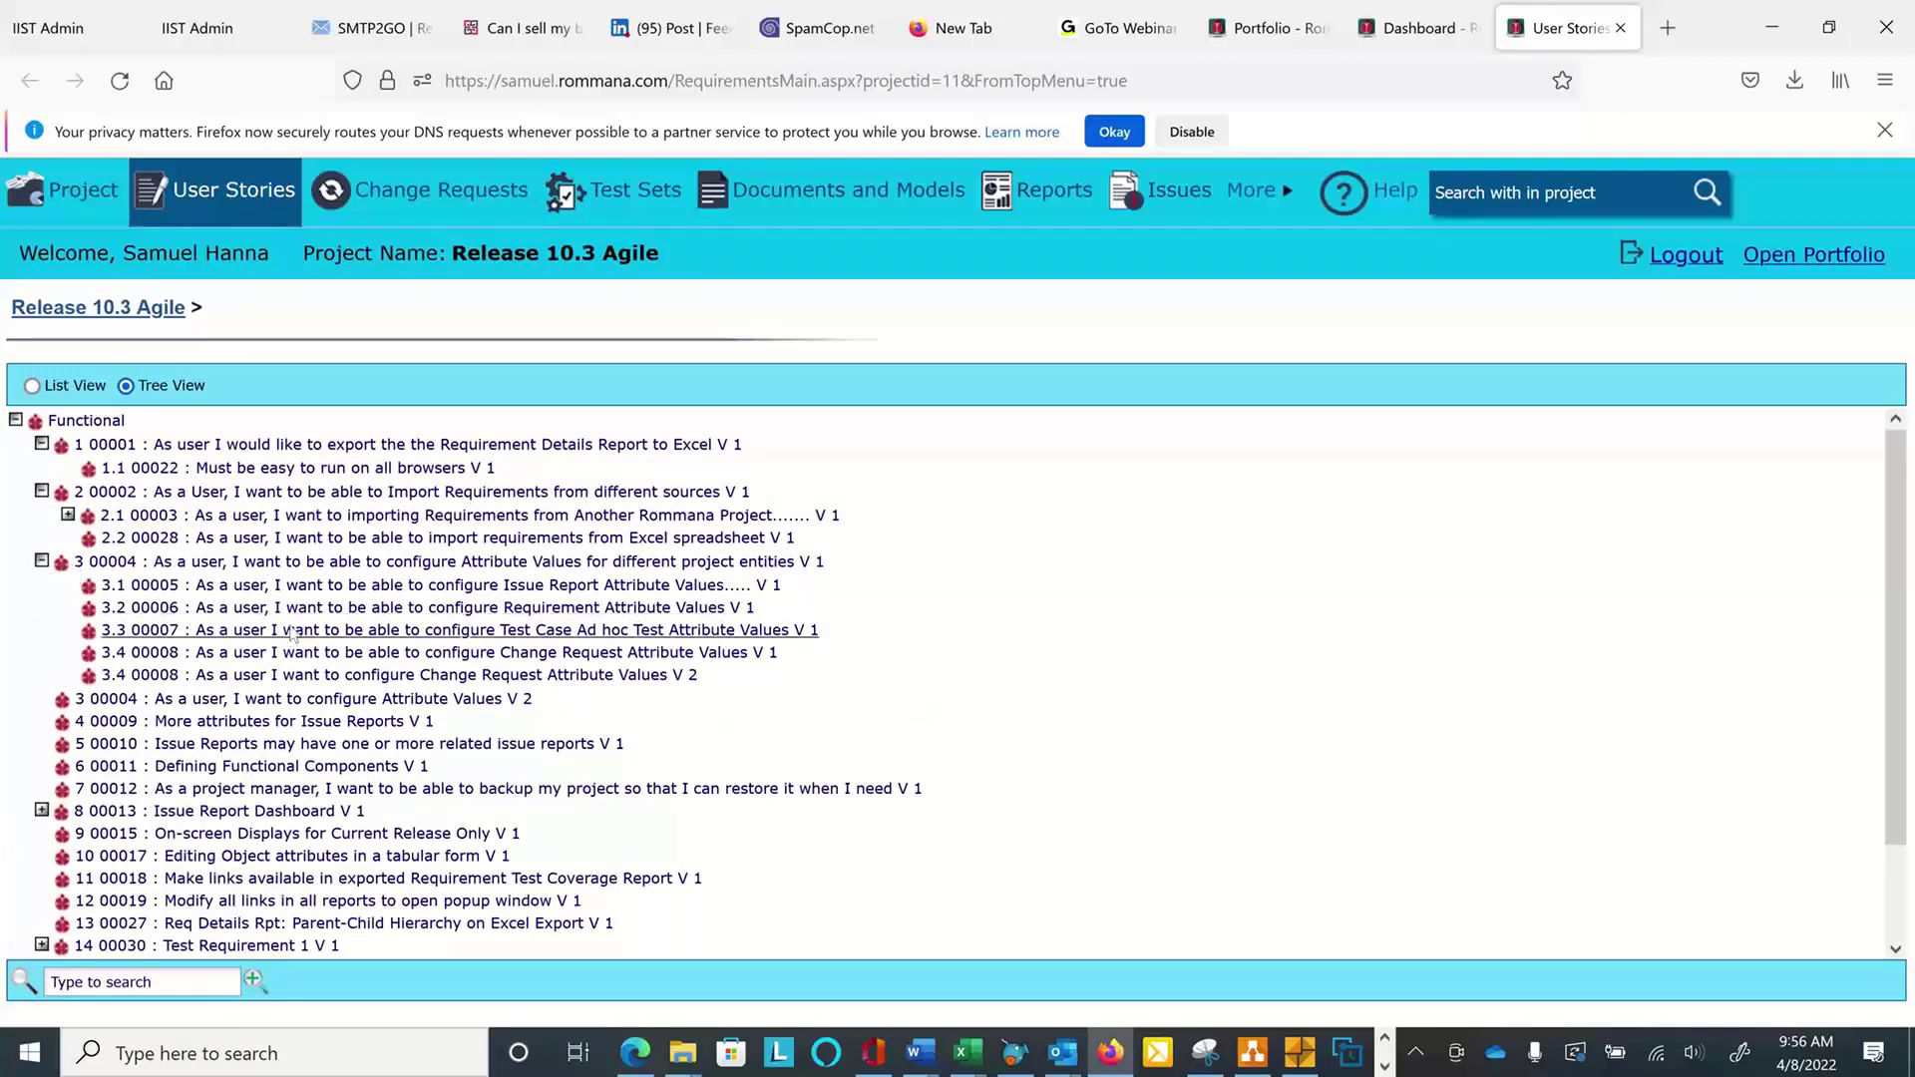
# Open user story 00005 about configuring Issue Report attribute values and review its description, highlighting the description text.
pyautogui.scroll(-2, 280, 735)
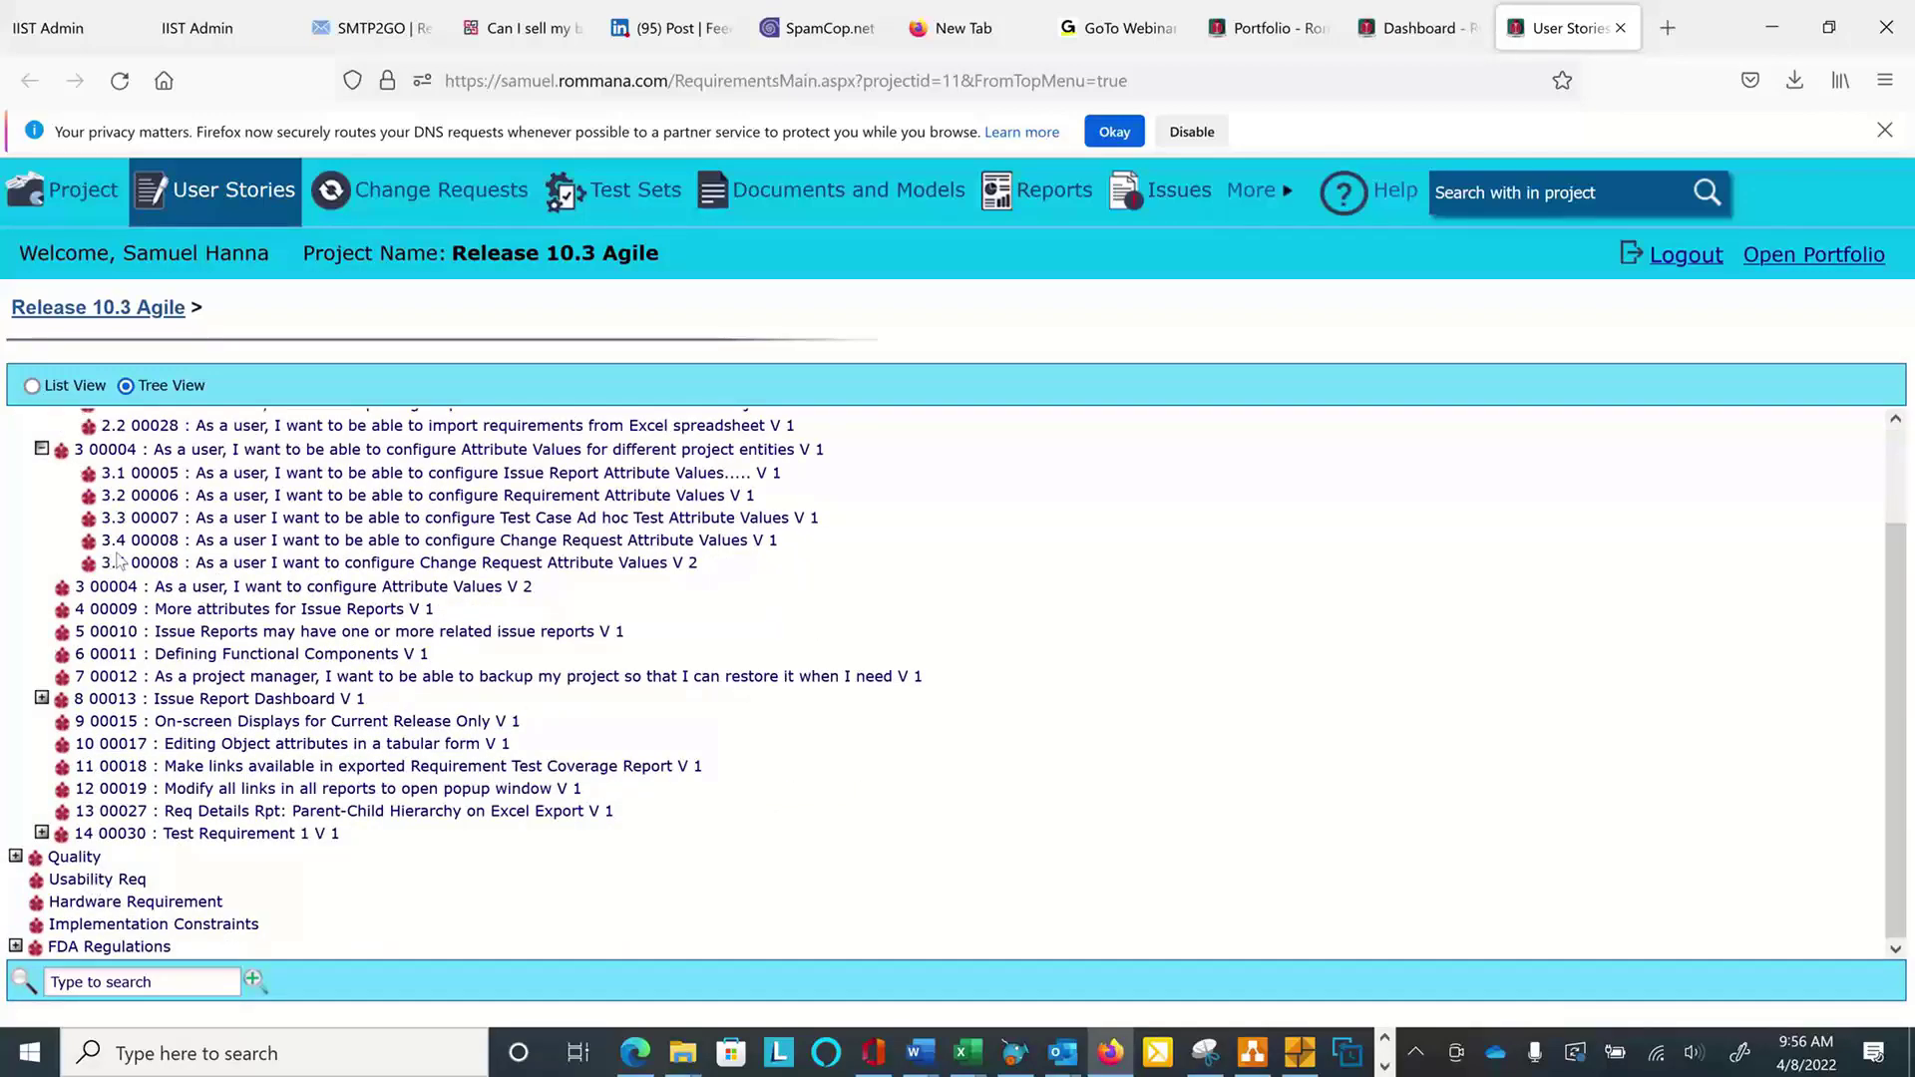
pyautogui.scroll(2, 118, 560)
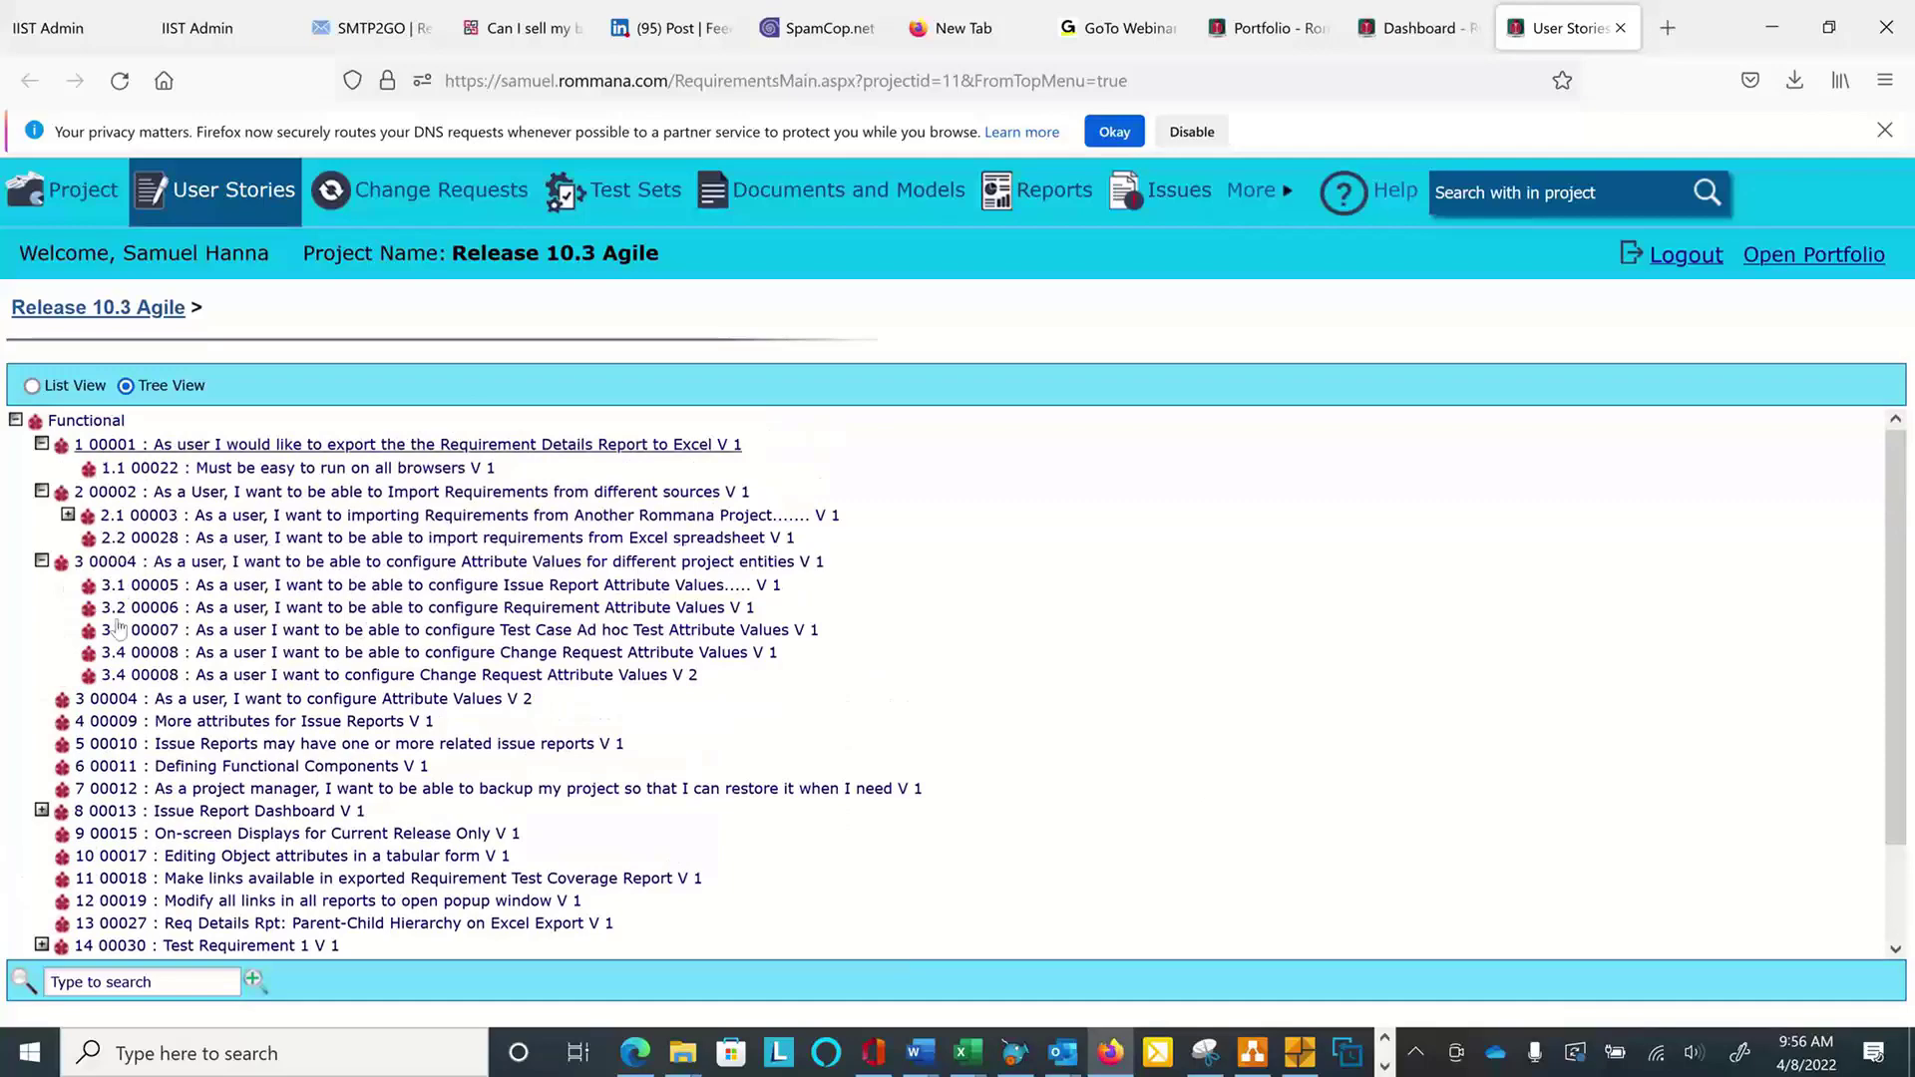
pyautogui.scroll(-2, 118, 628)
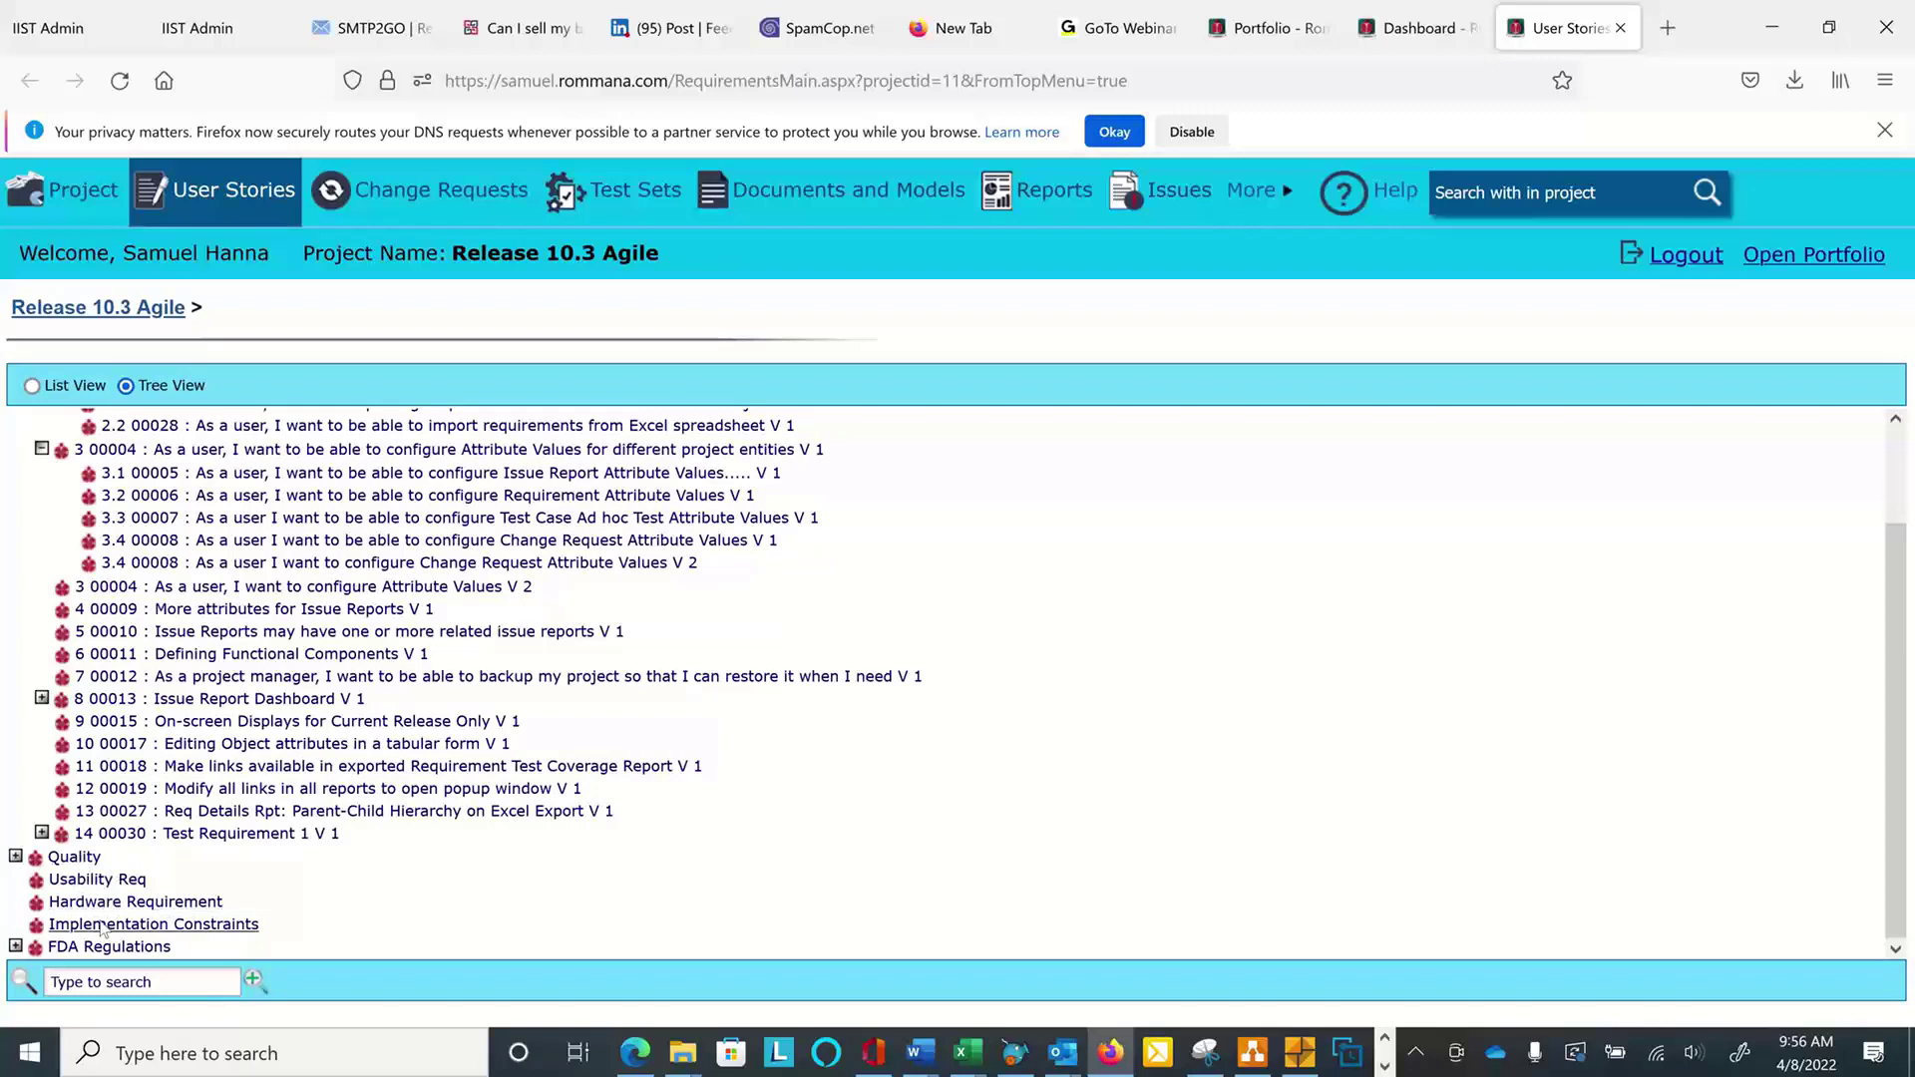
pyautogui.scroll(3, 955, 708)
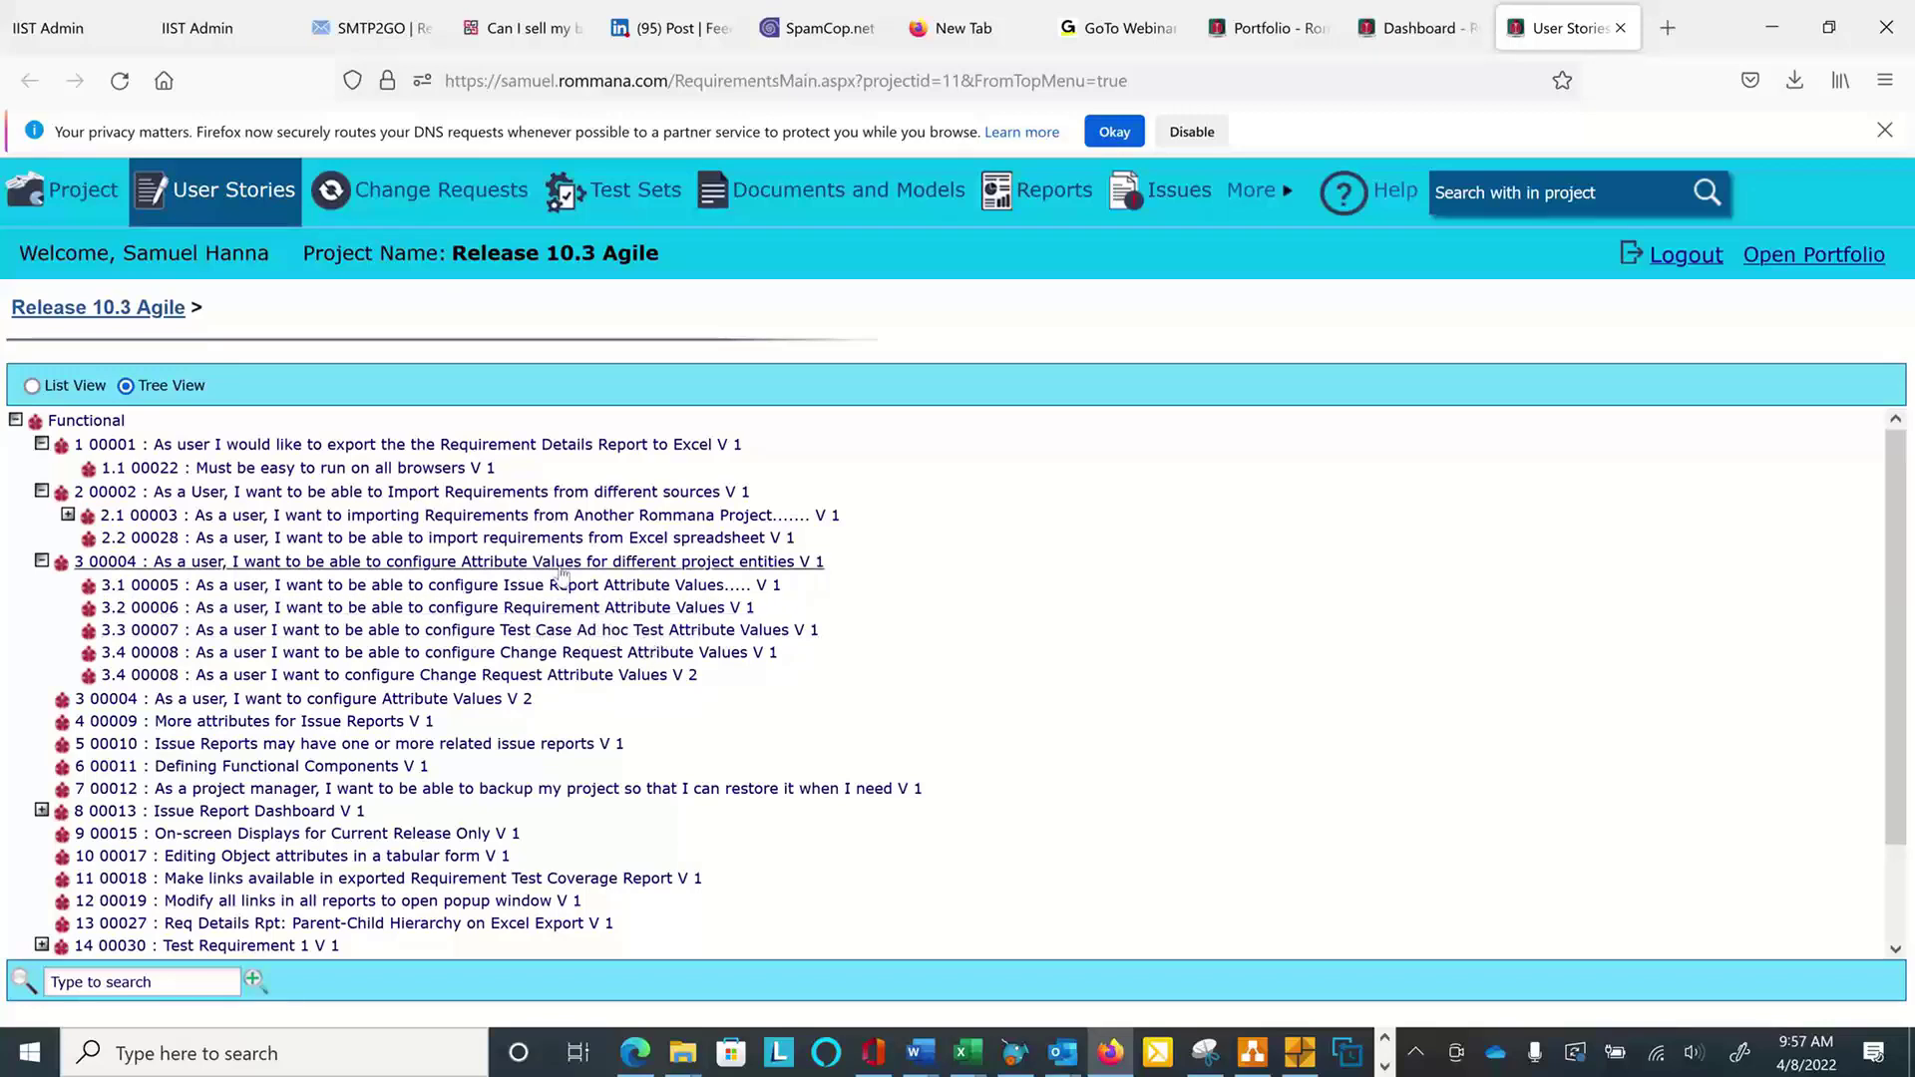
pyautogui.click(374, 562)
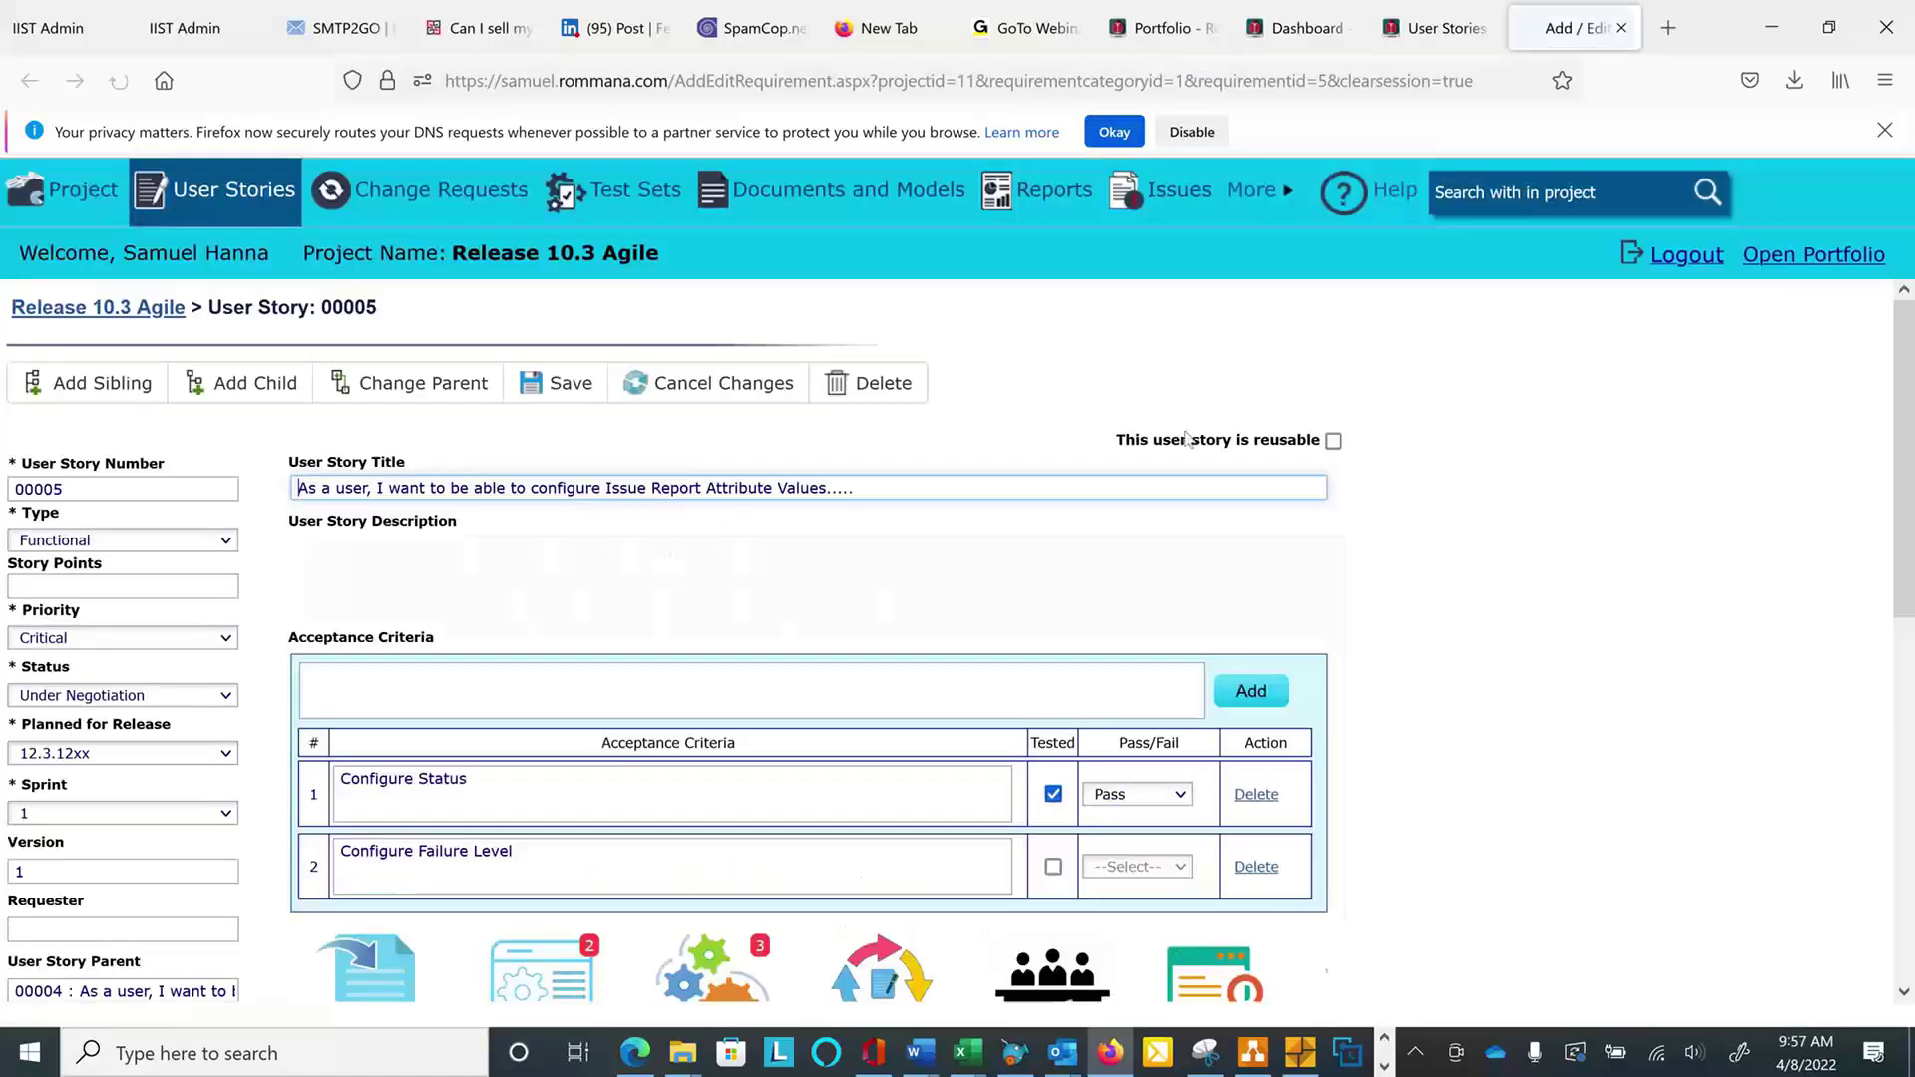
pyautogui.scroll(-2, 1212, 420)
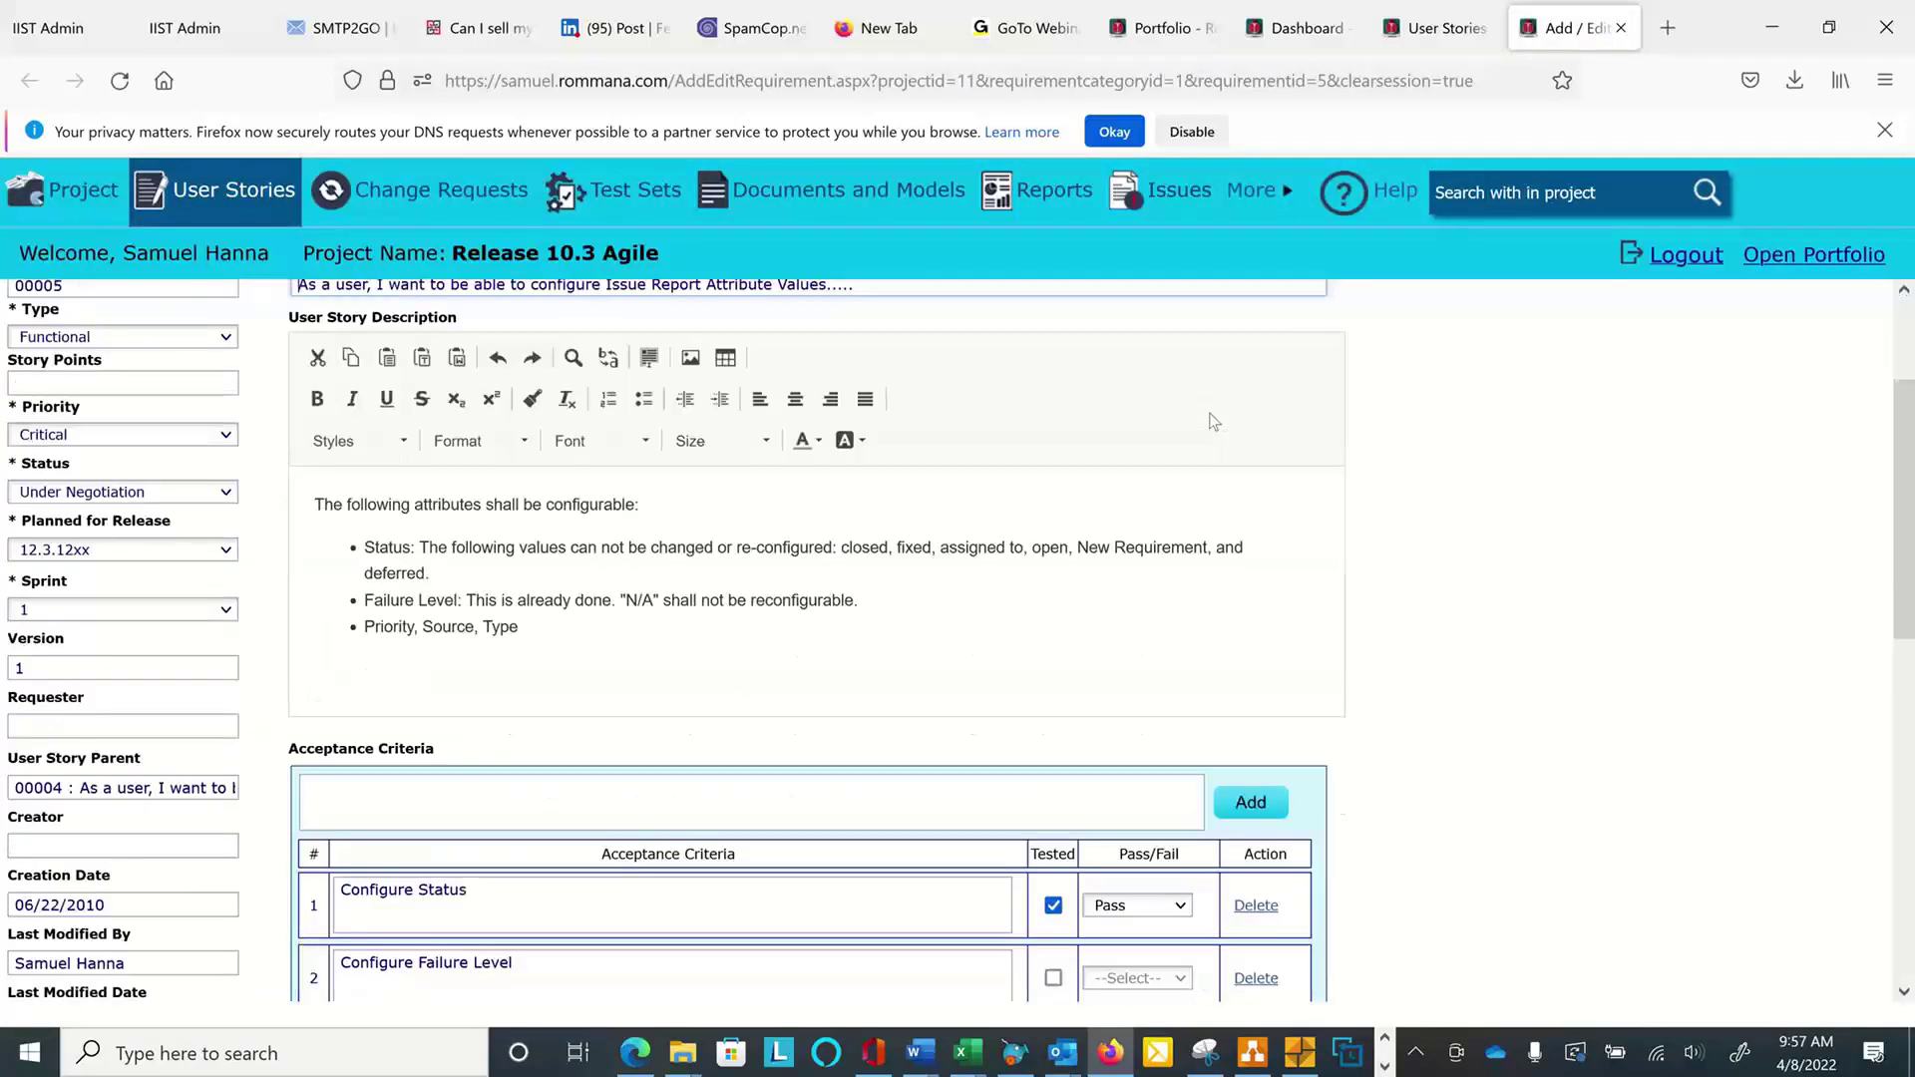
pyautogui.scroll(2, 1212, 420)
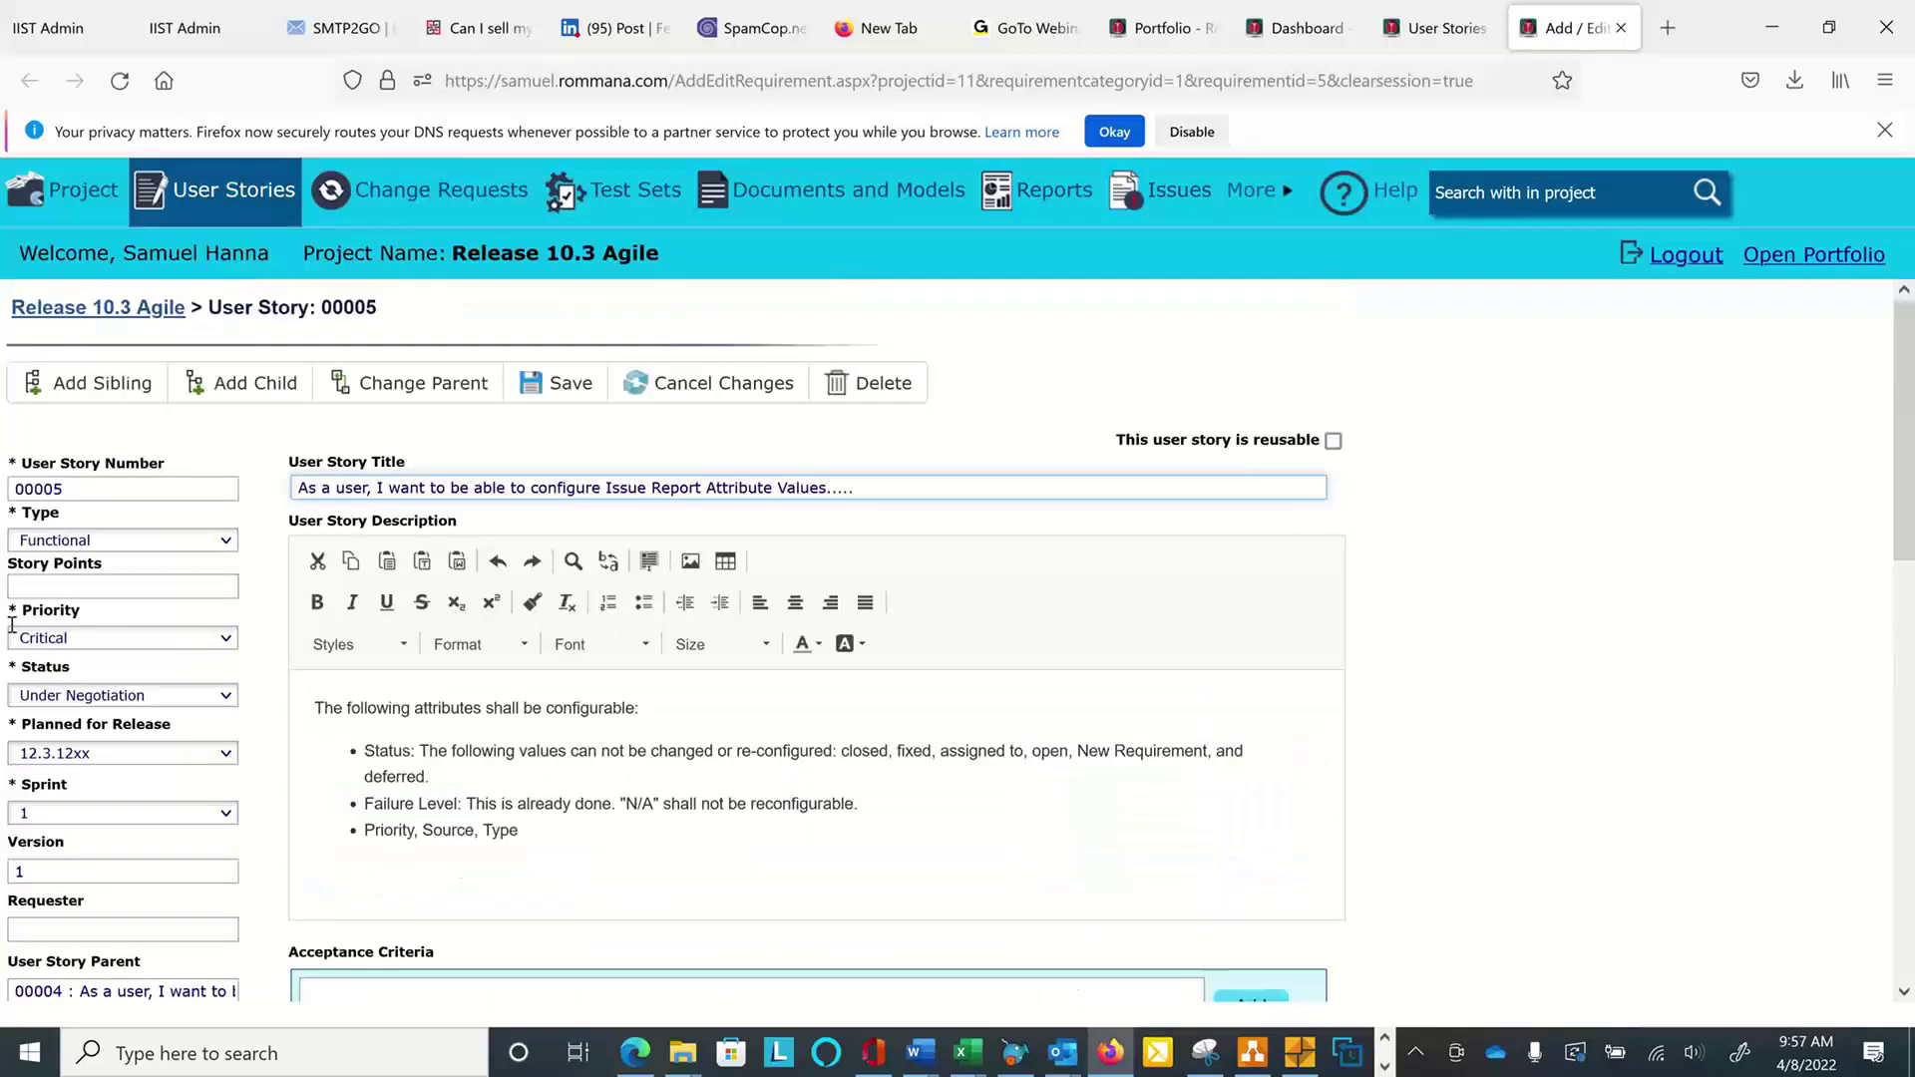
pyautogui.moveTo(559, 820); pyautogui.dragTo(1043, 628)
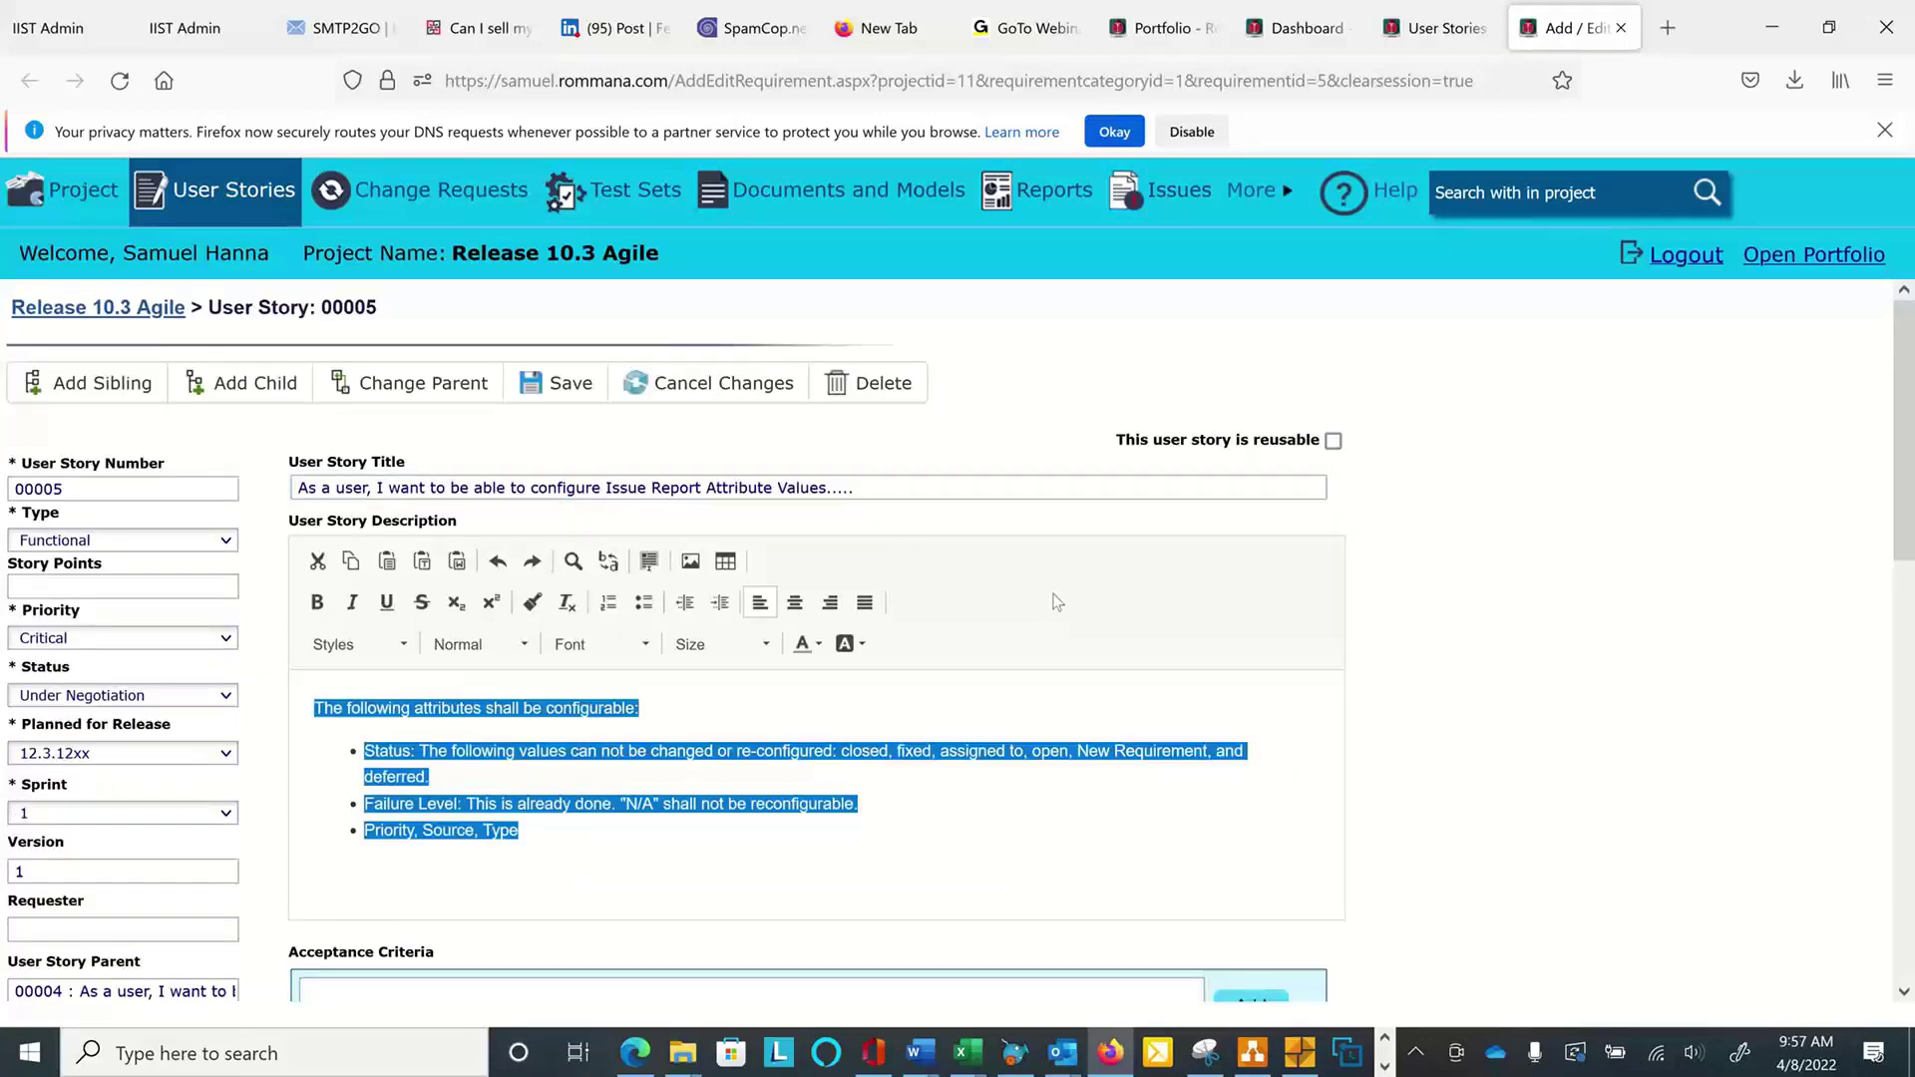
# Examine the user story's acceptance criteria, the Pass/Fail options of the Configure Status criterion, and the linked item categories.
pyautogui.scroll(-4, 1063, 566)
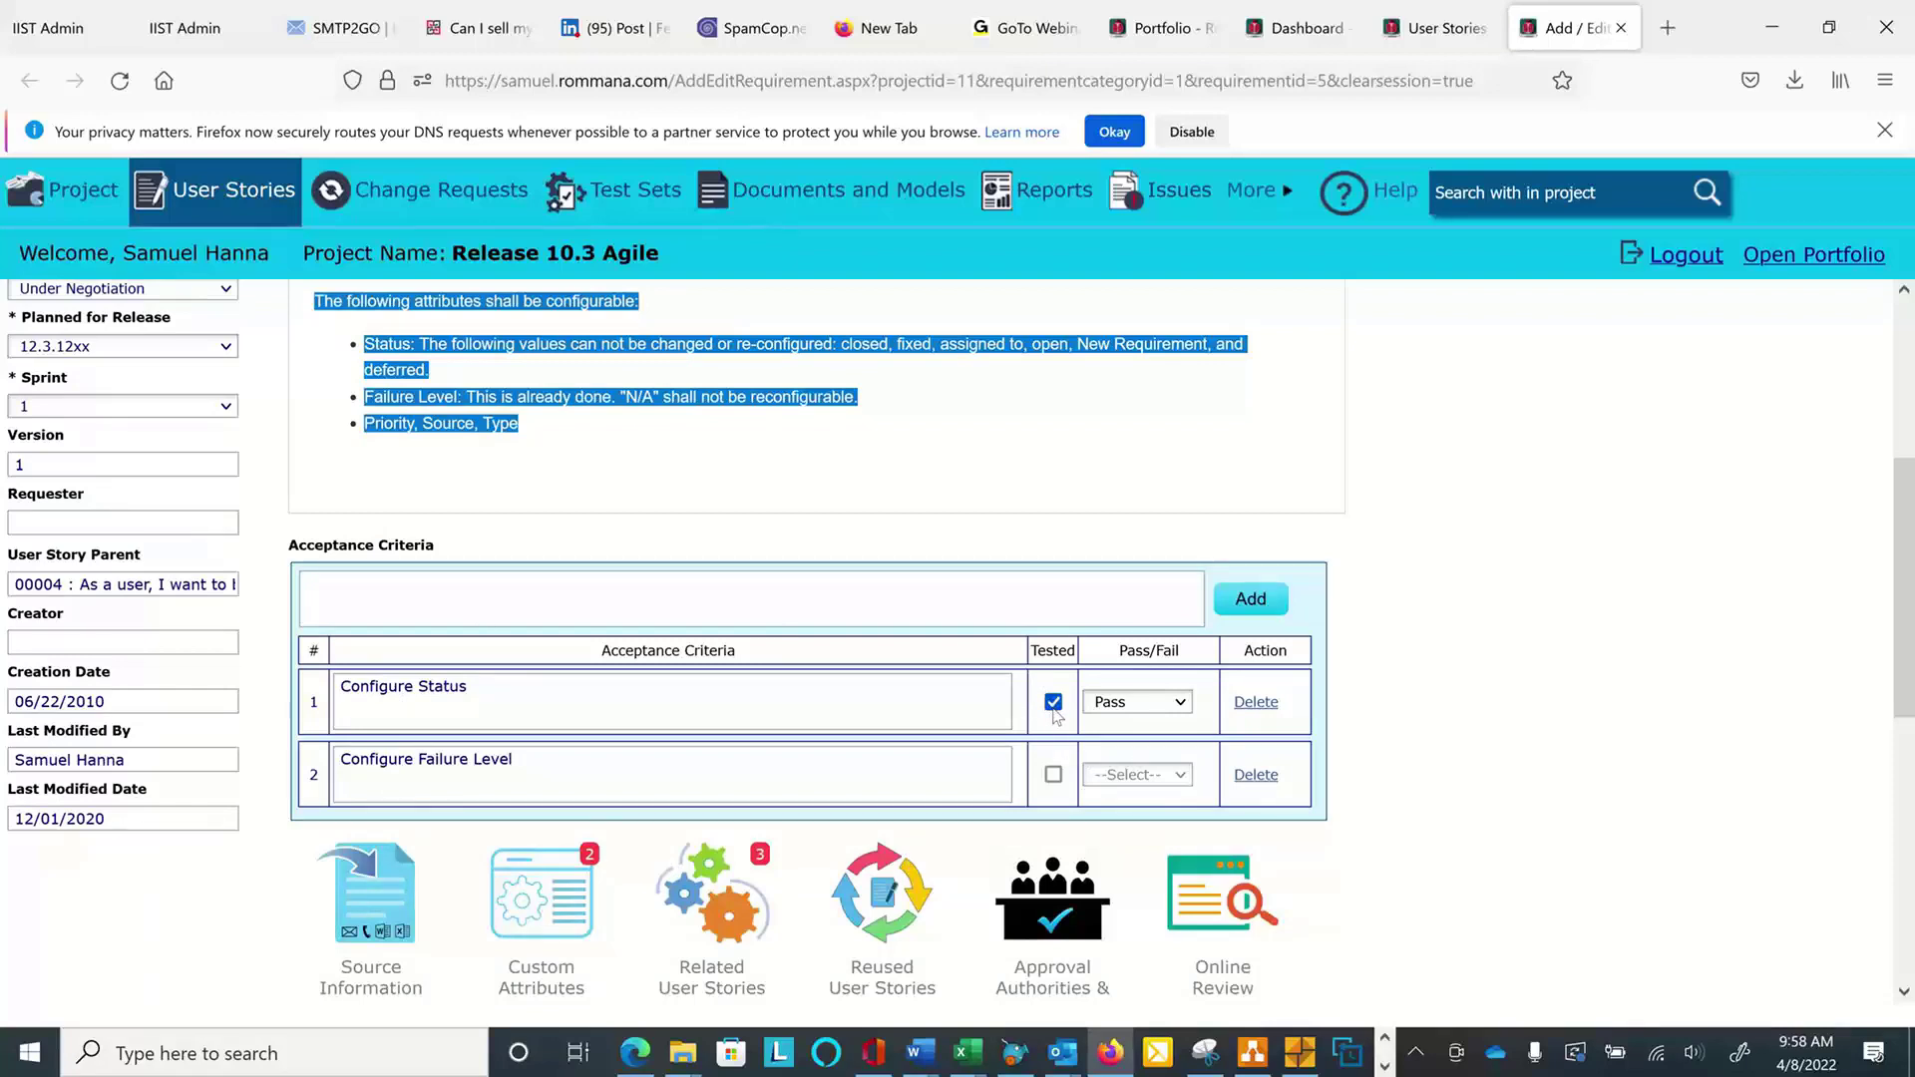
pyautogui.click(1181, 703)
pyautogui.click(1182, 703)
pyautogui.scroll(-2, 1032, 599)
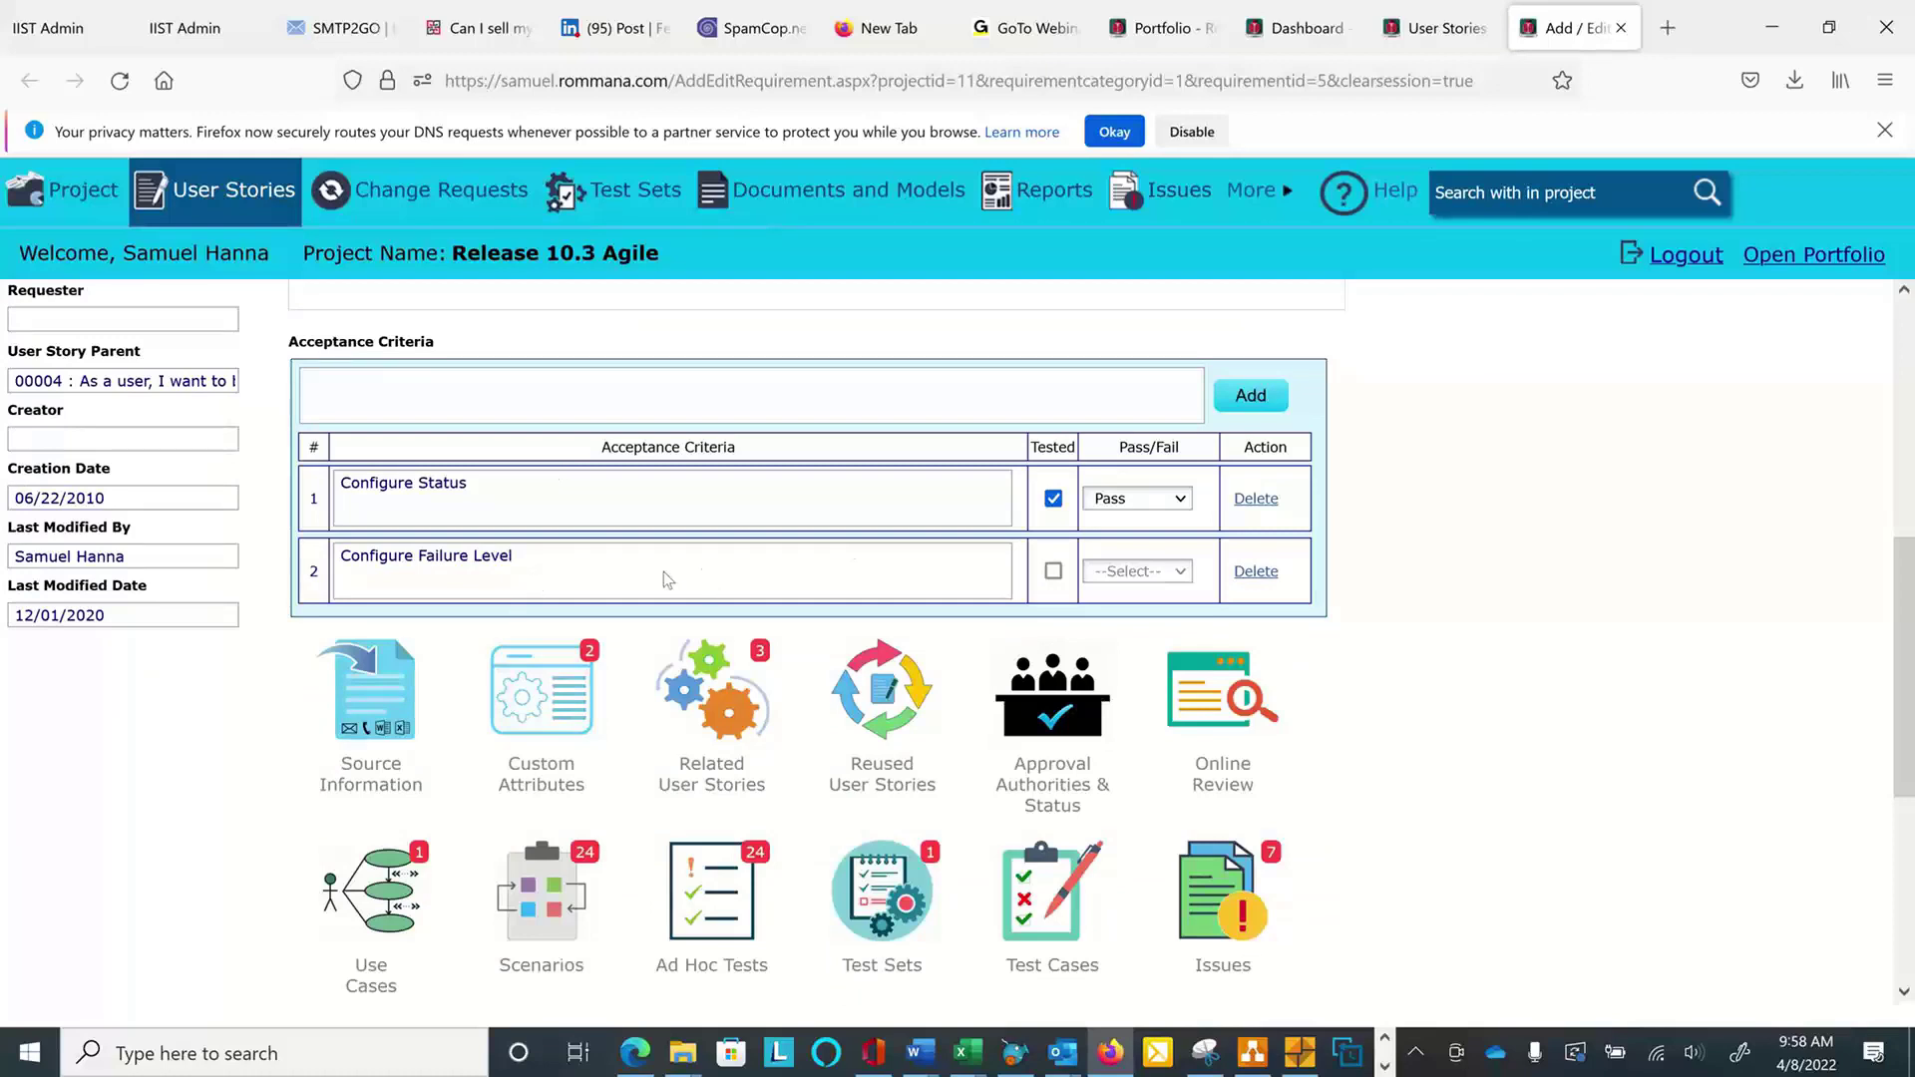
pyautogui.scroll(-3, 620, 546)
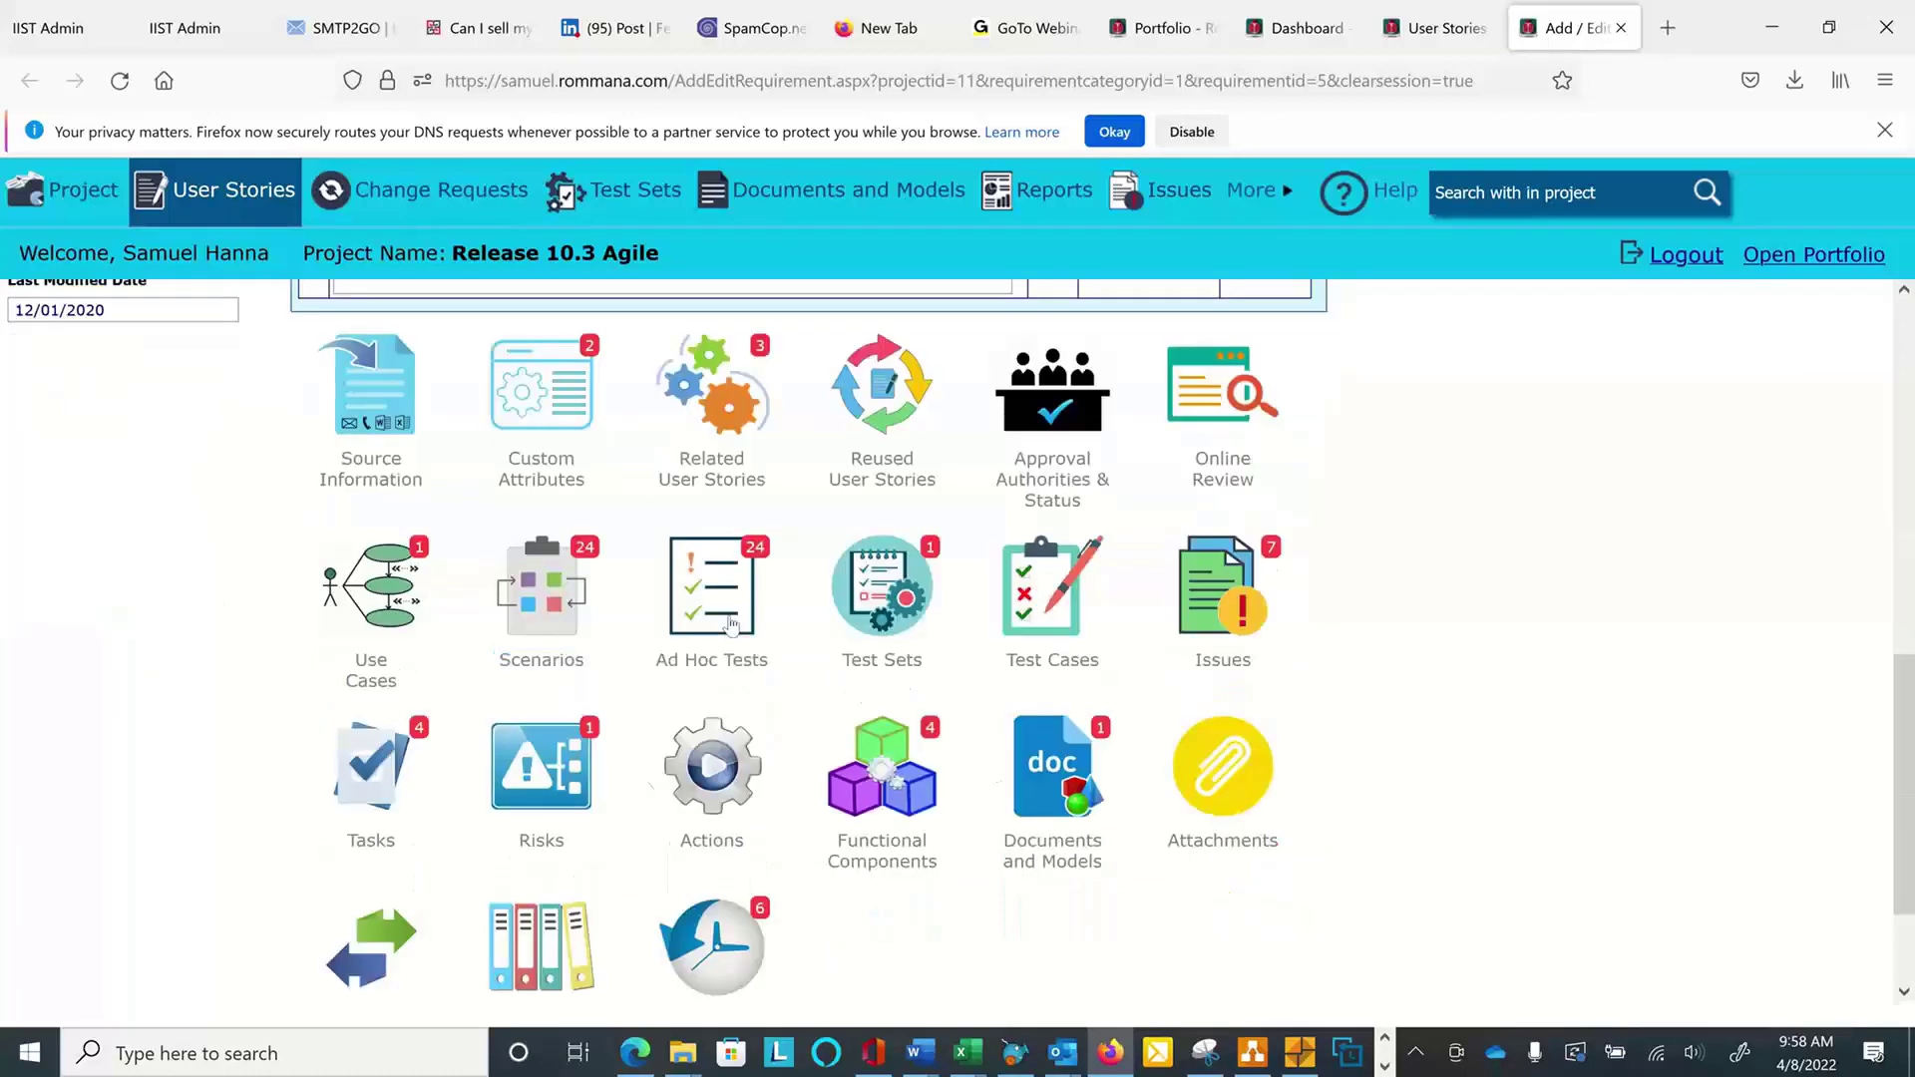
# Open the scenarios linked to the user story and look through the list, including its risk, priority and modification columns.
pyautogui.click(536, 603)
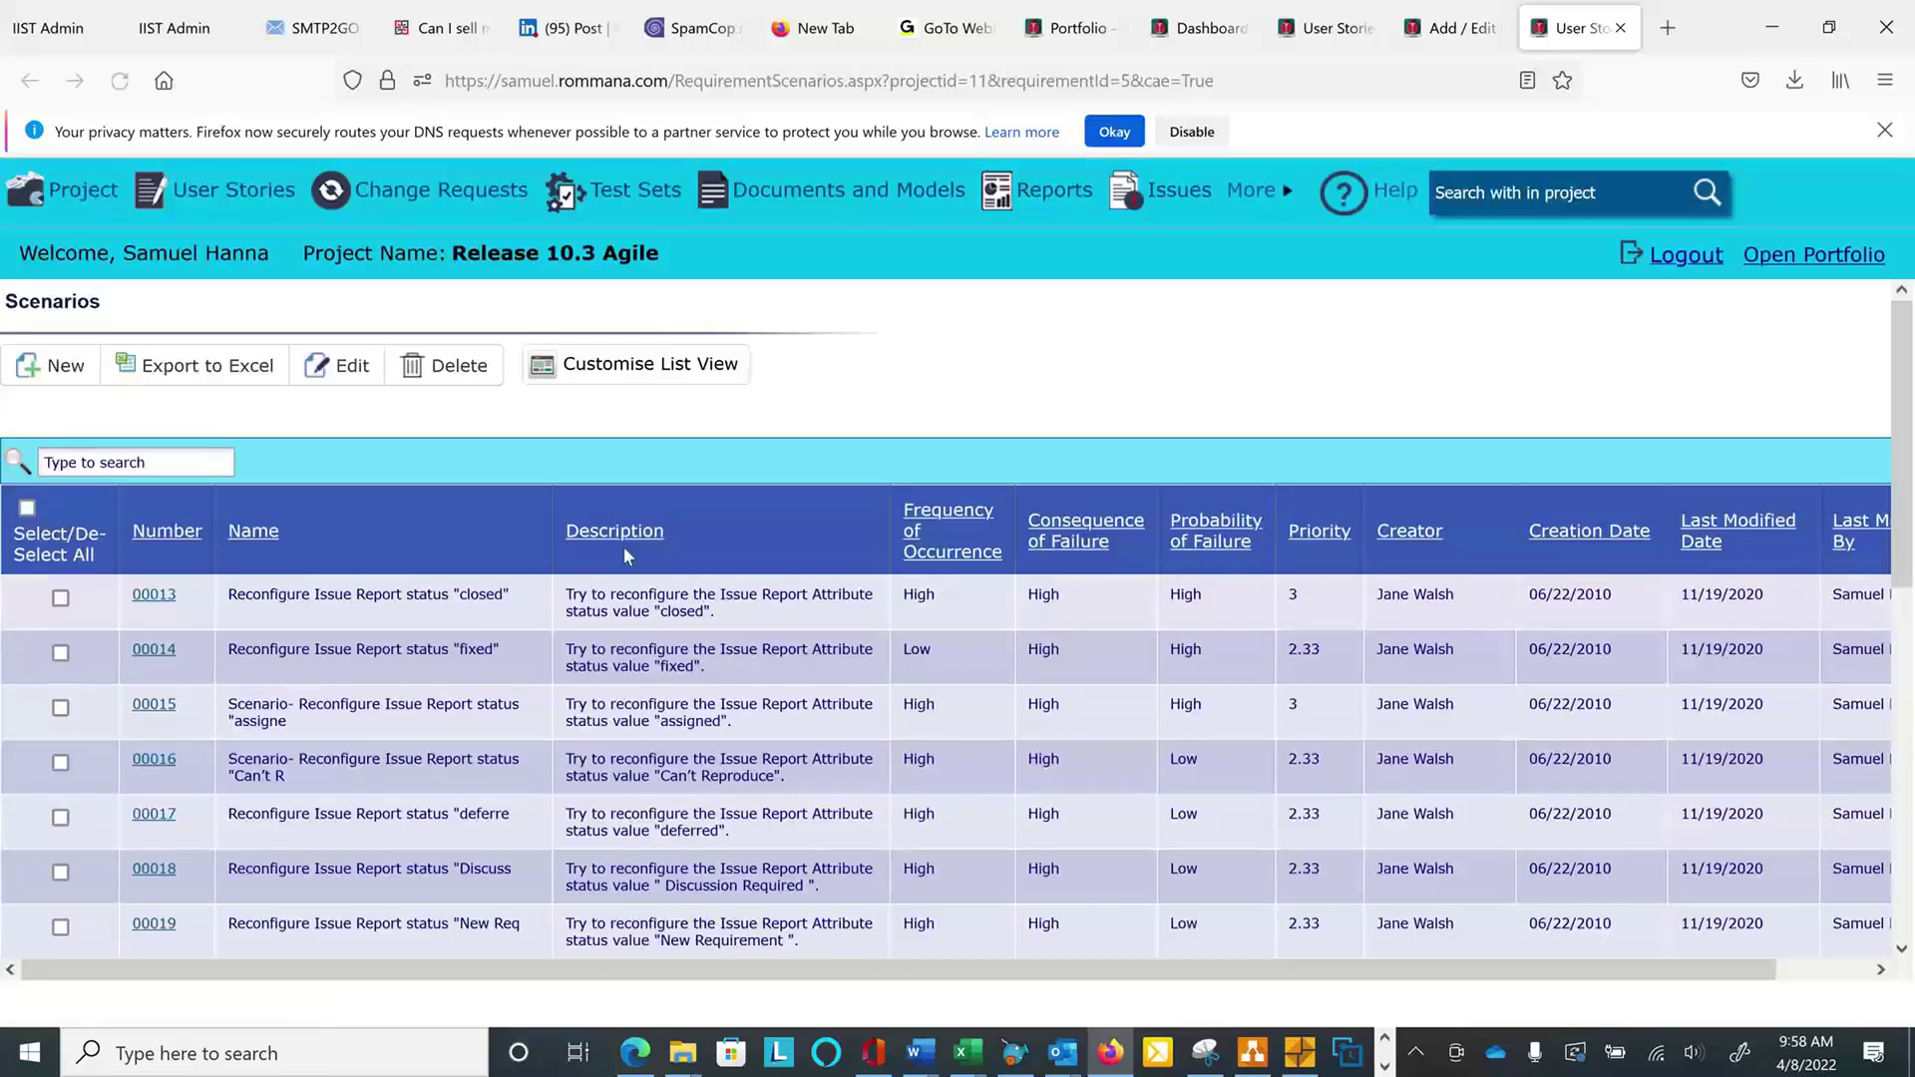
pyautogui.scroll(-10, 624, 547)
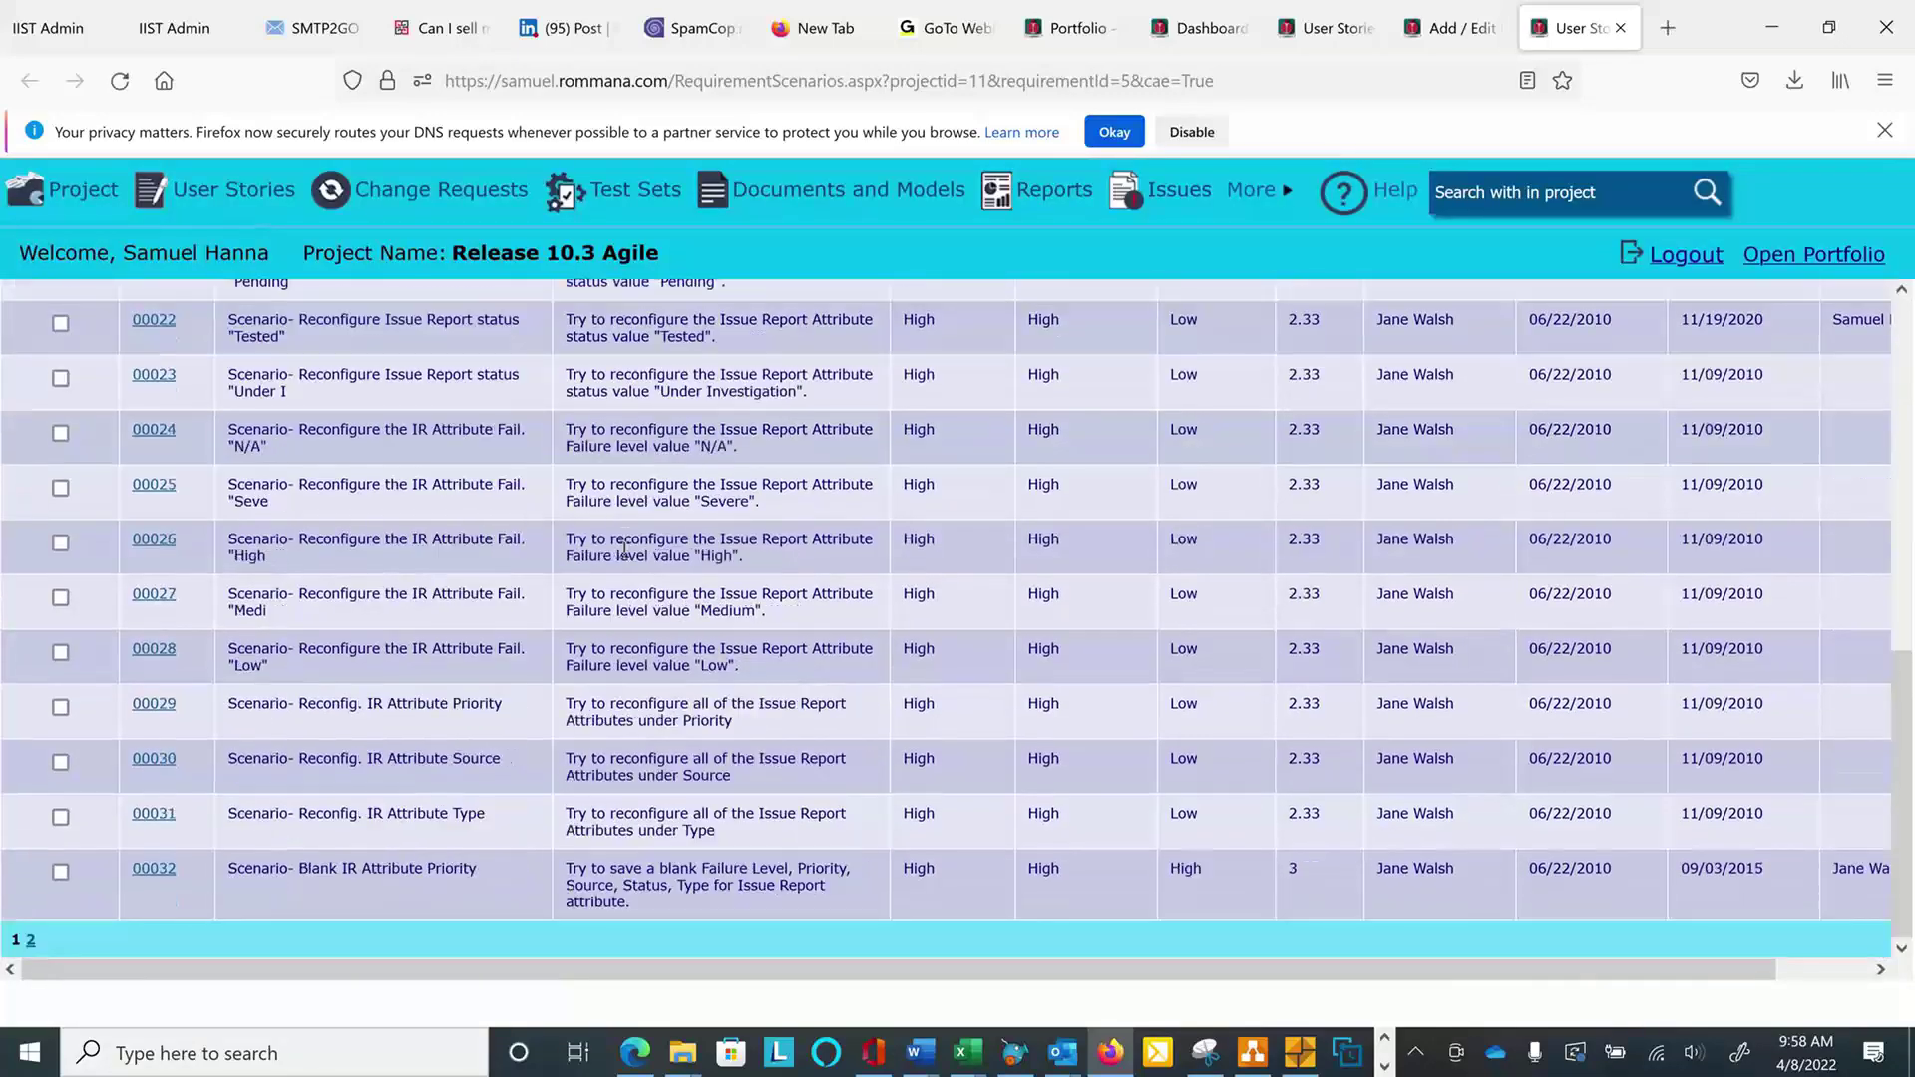
pyautogui.scroll(10, 623, 551)
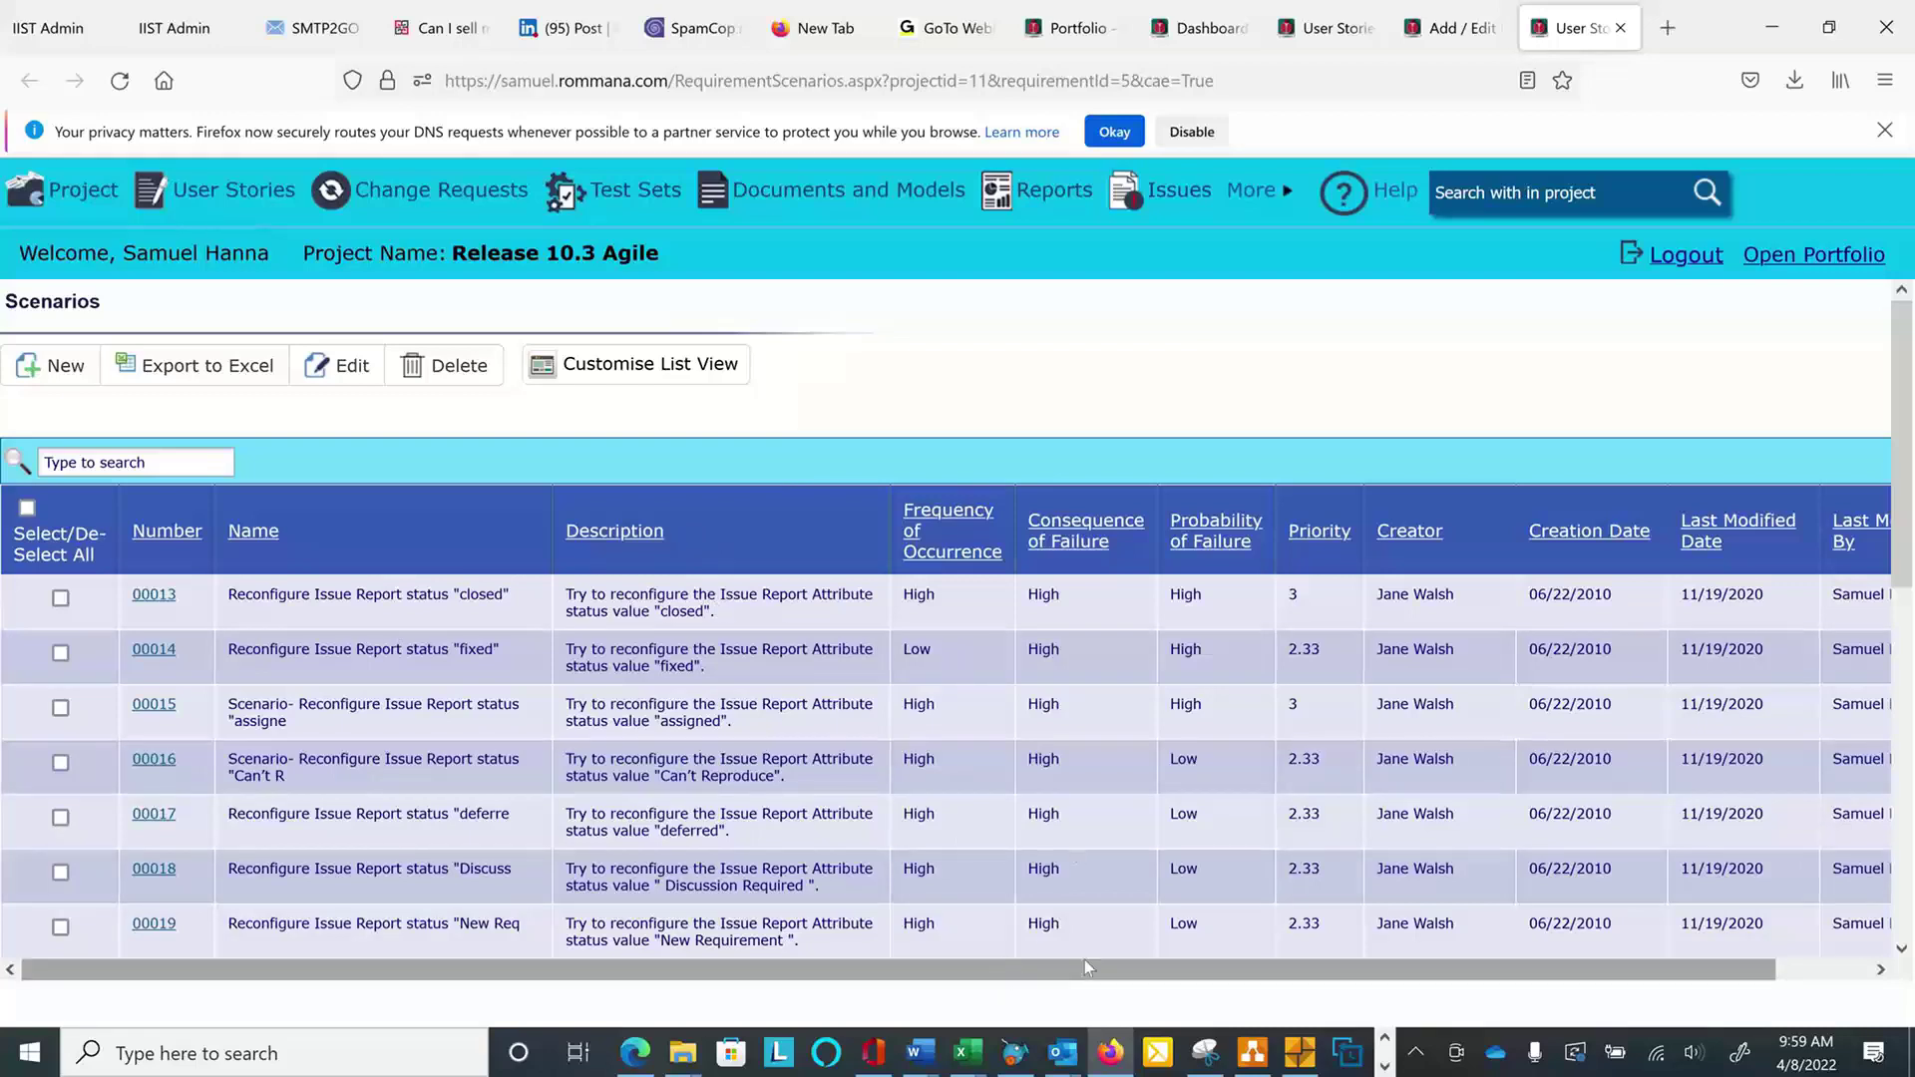
pyautogui.moveTo(1085, 959); pyautogui.dragTo(1181, 960)
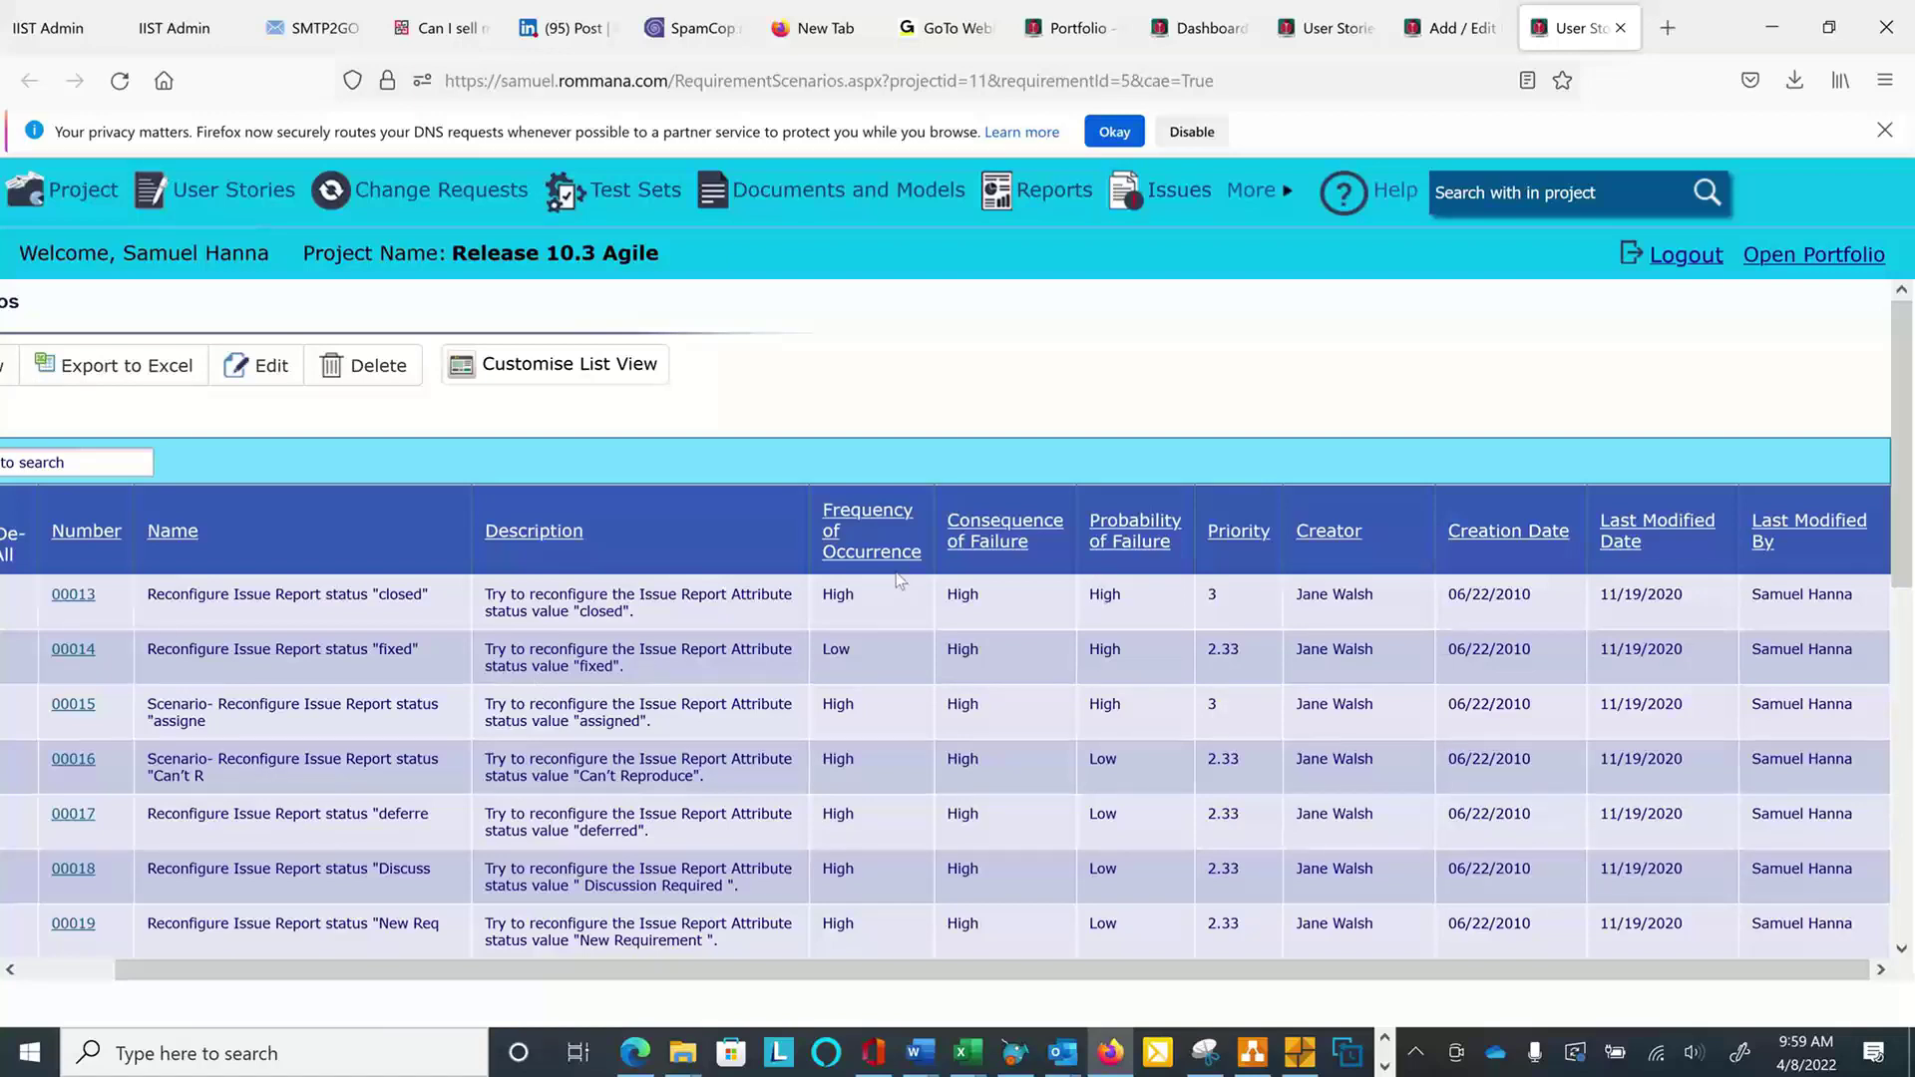
pyautogui.scroll(-1, 894, 574)
pyautogui.scroll(-1, 895, 575)
pyautogui.scroll(2, 895, 574)
# Open scenario 00013, examine its expected behavior, risk analysis and linked tests, and return to the user story.
pyautogui.click(87, 601)
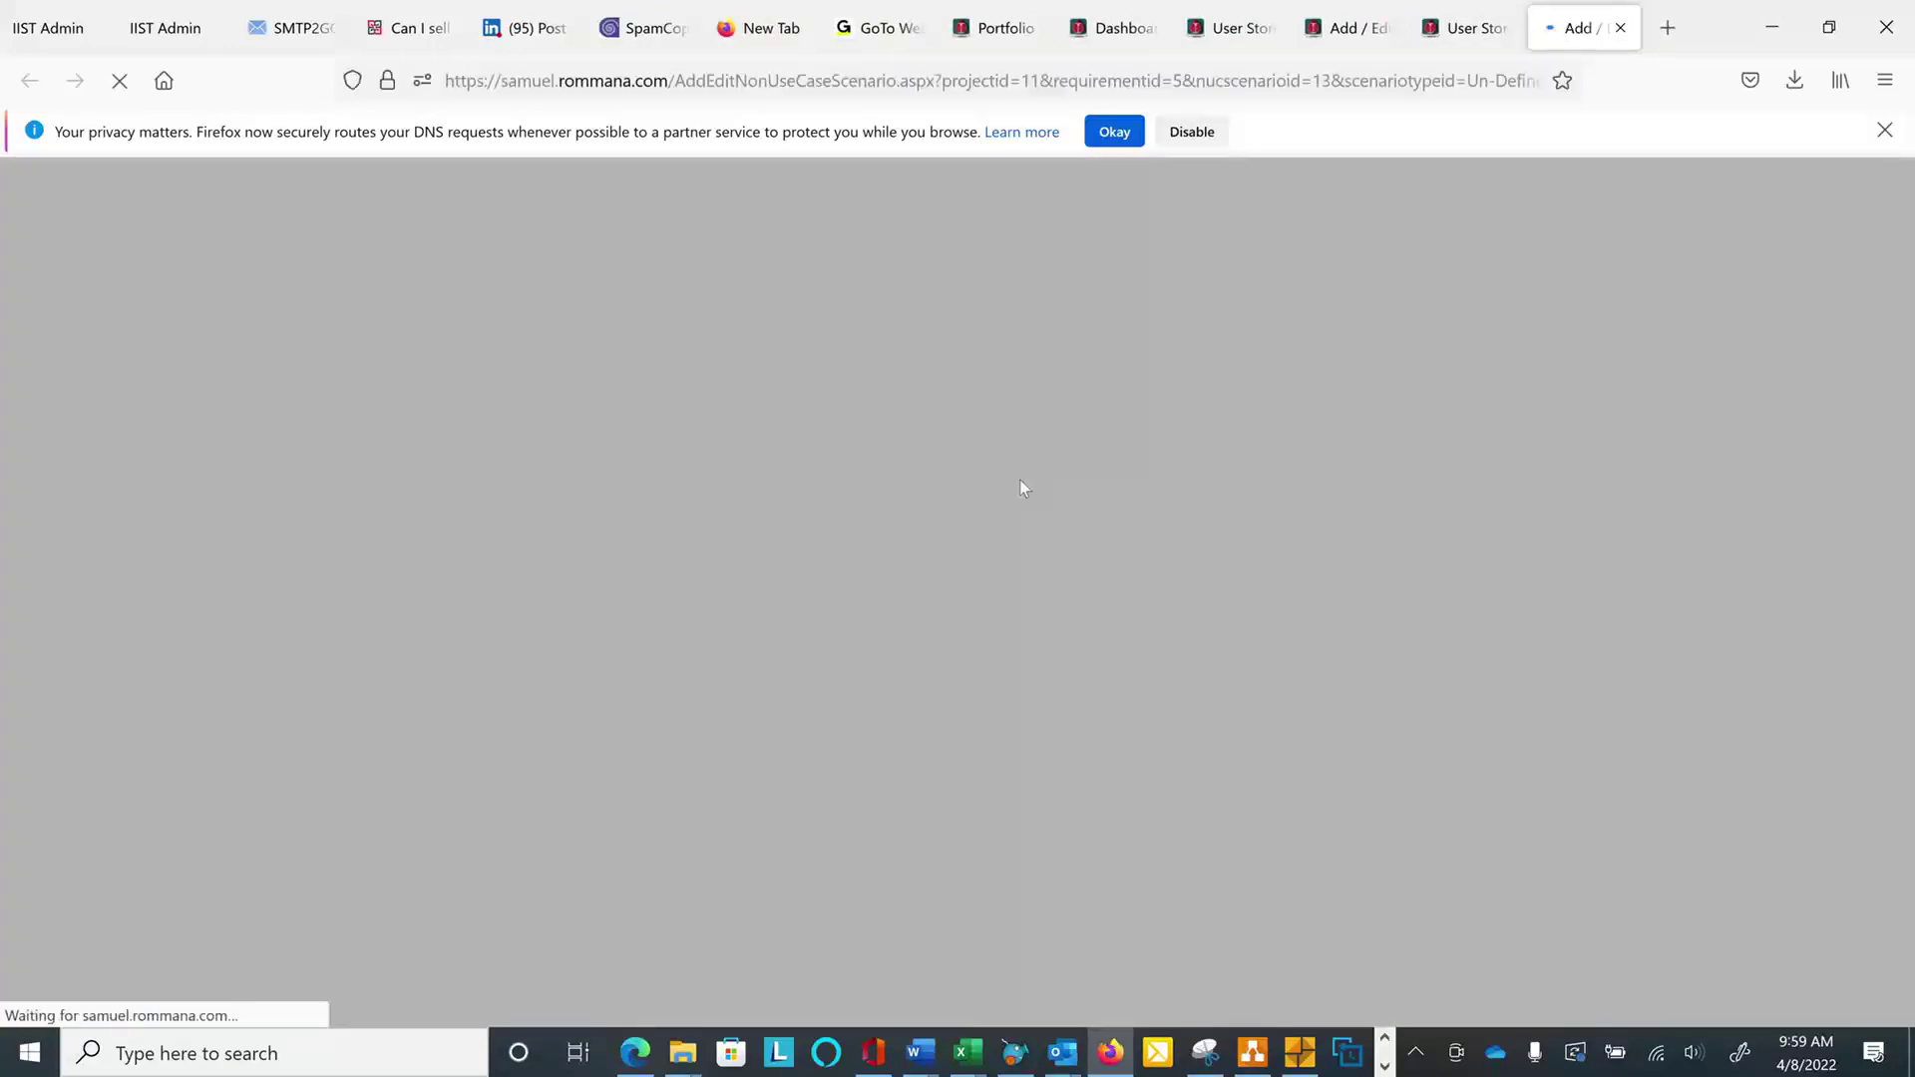
pyautogui.scroll(-5, 1028, 490)
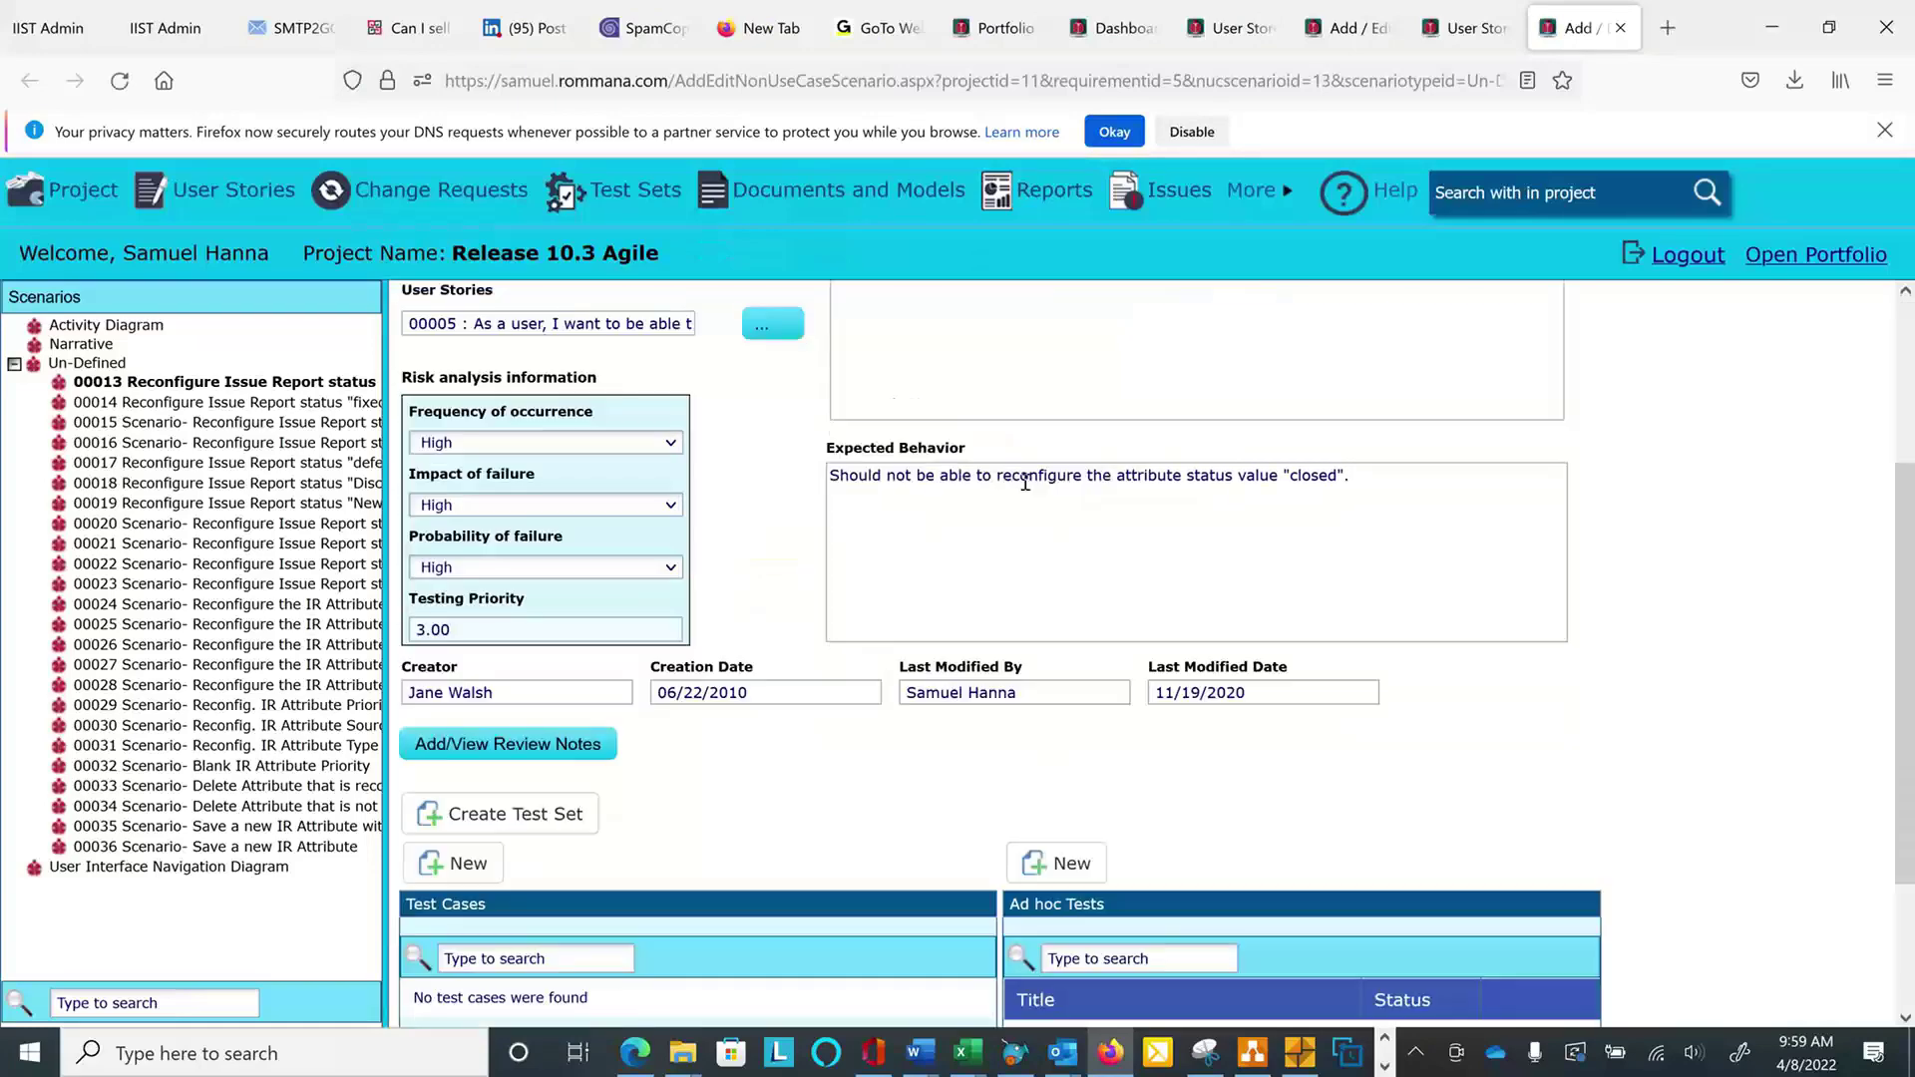
pyautogui.scroll(2, 1025, 482)
pyautogui.scroll(3, 1025, 482)
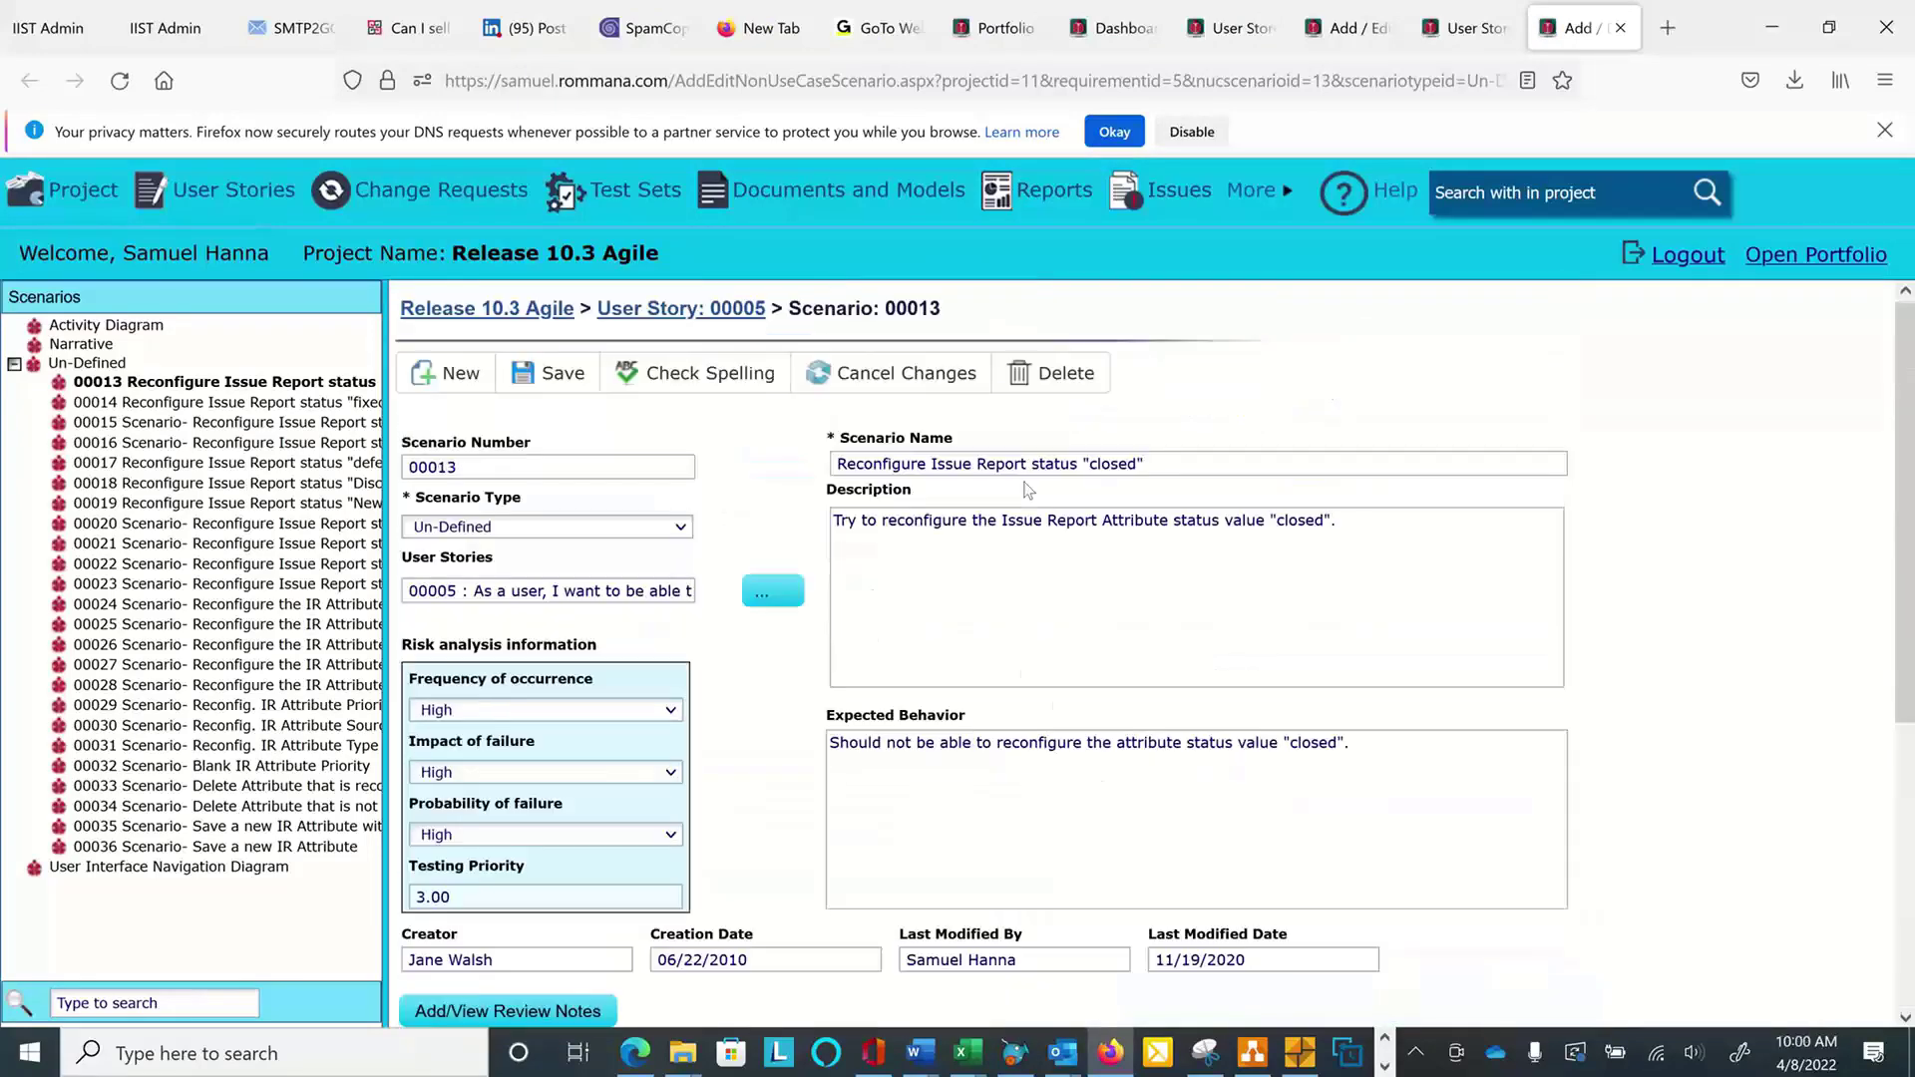
pyautogui.scroll(-1, 1025, 488)
pyautogui.scroll(-4, 1025, 492)
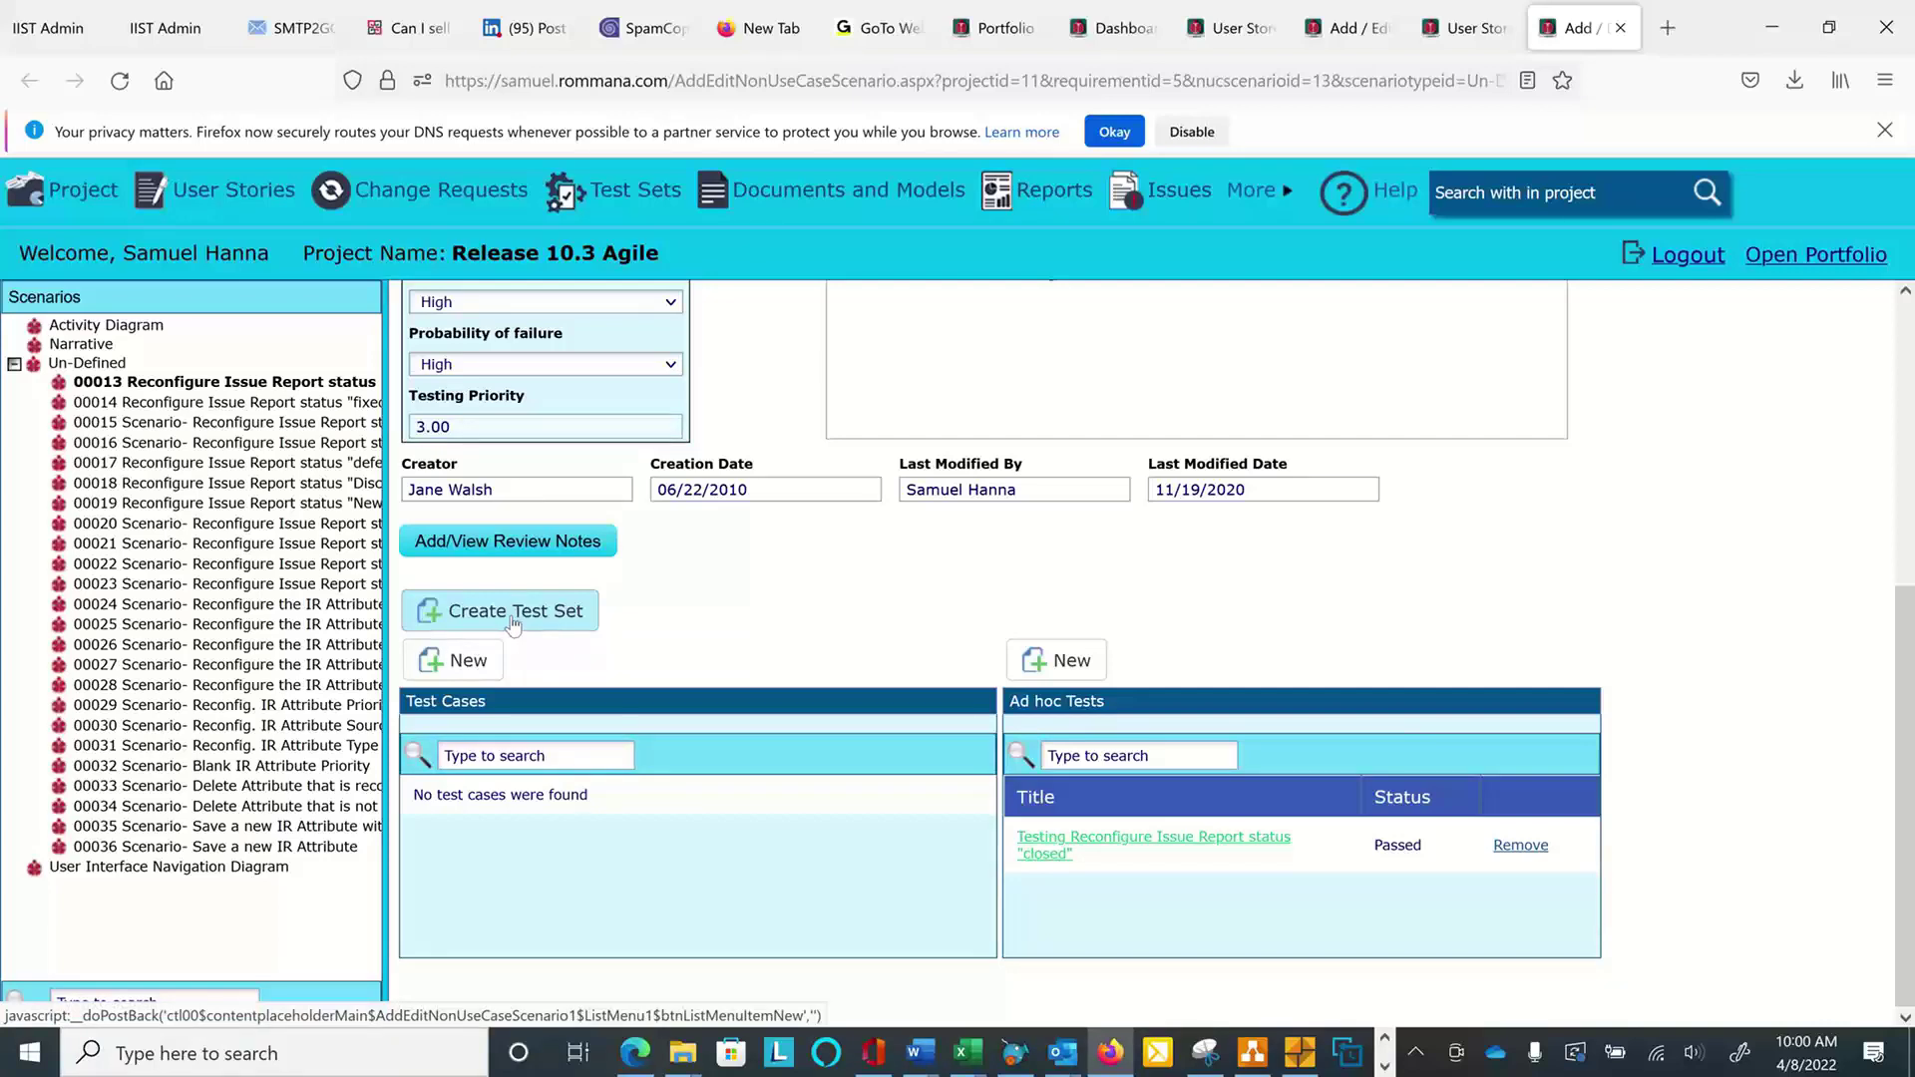
pyautogui.click(1620, 28)
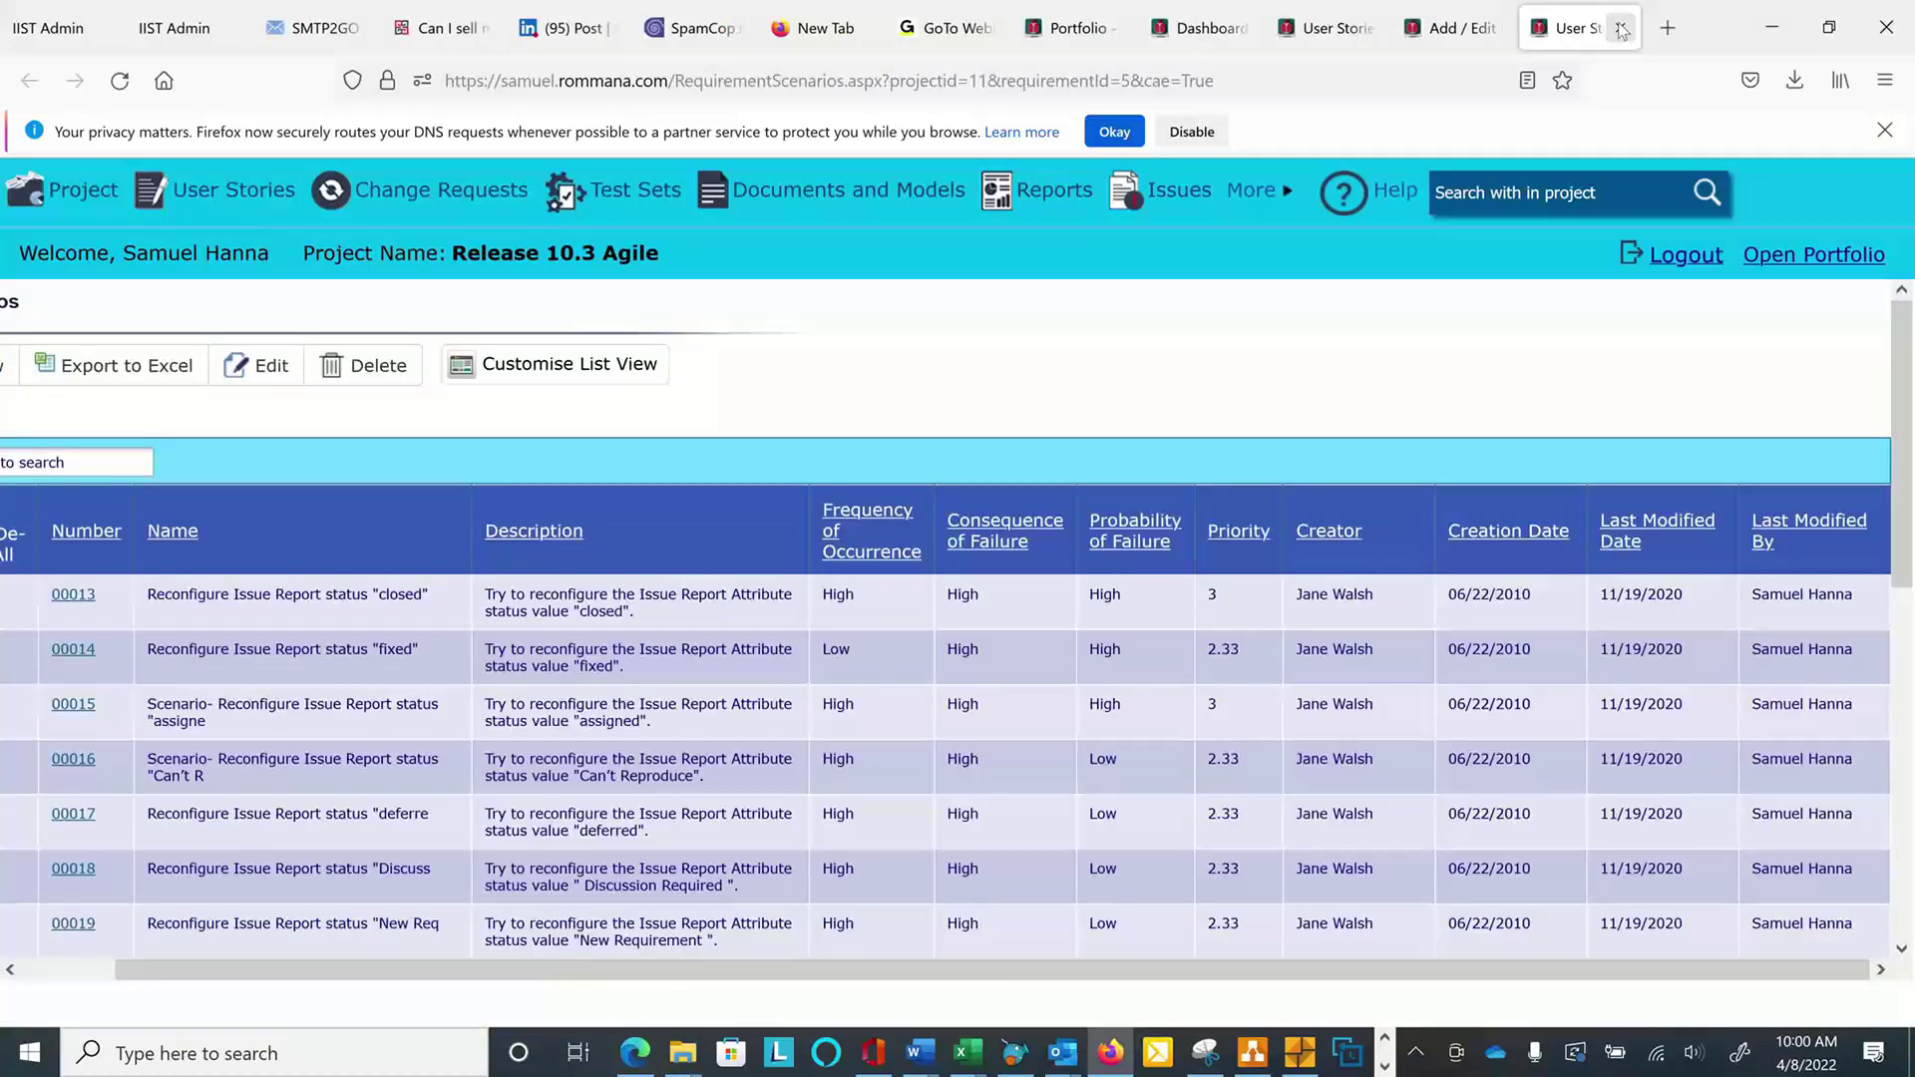
pyautogui.click(1621, 28)
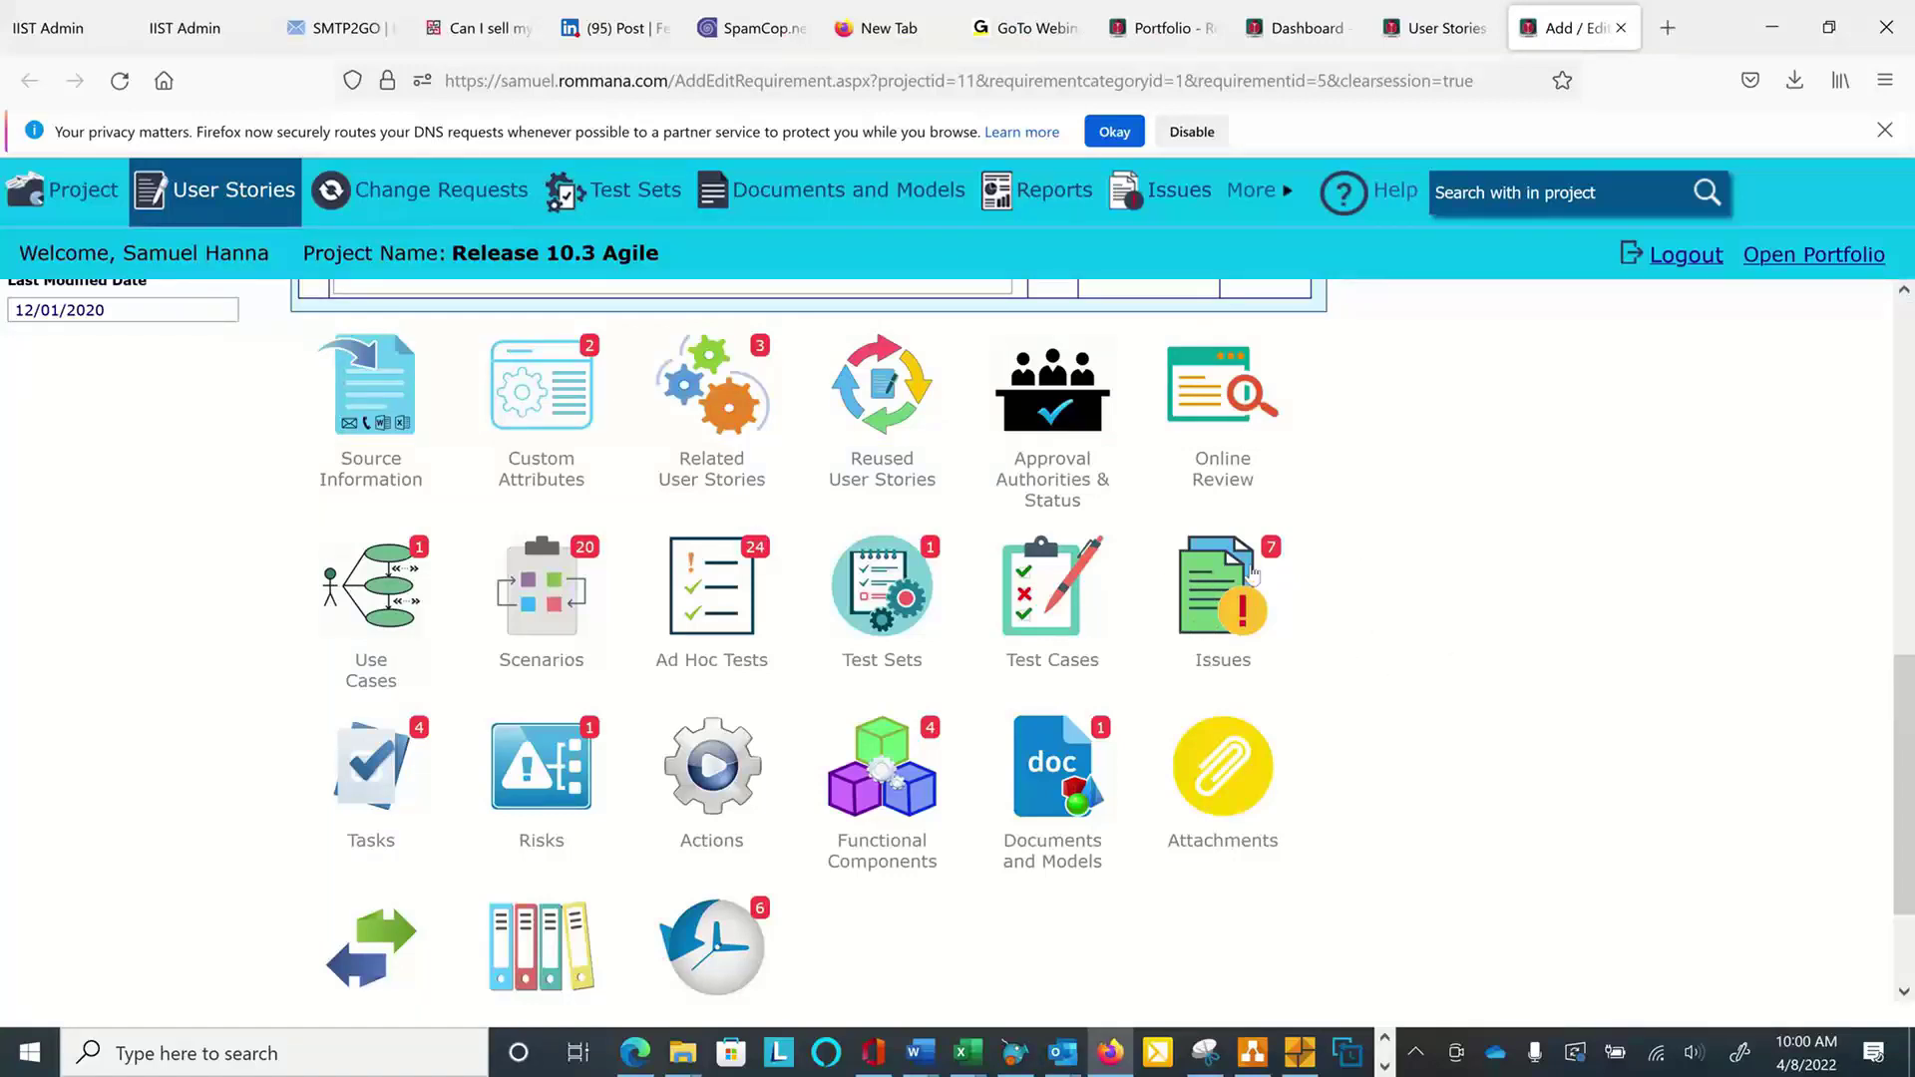
# Open the issue reports linked to the user story, review the list, and return to the story.
pyautogui.click(1280, 622)
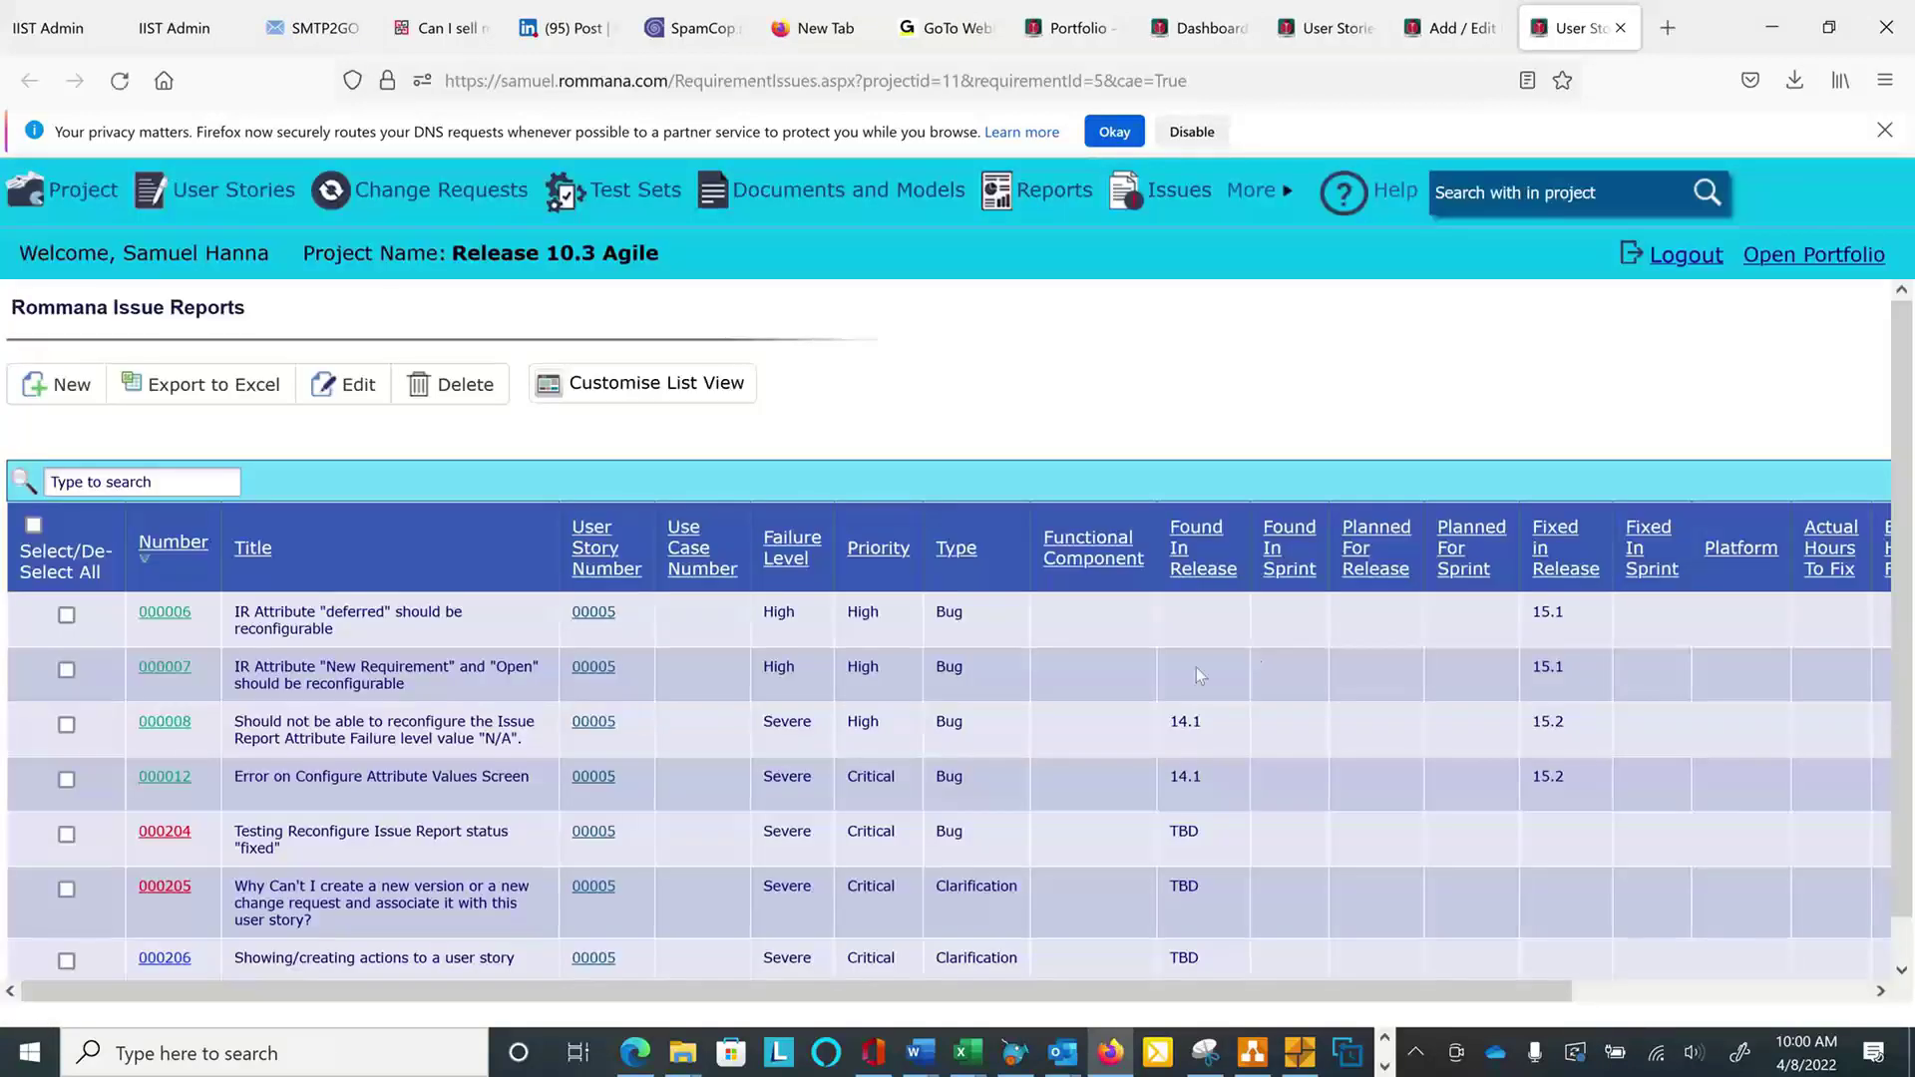
pyautogui.scroll(-1, 863, 501)
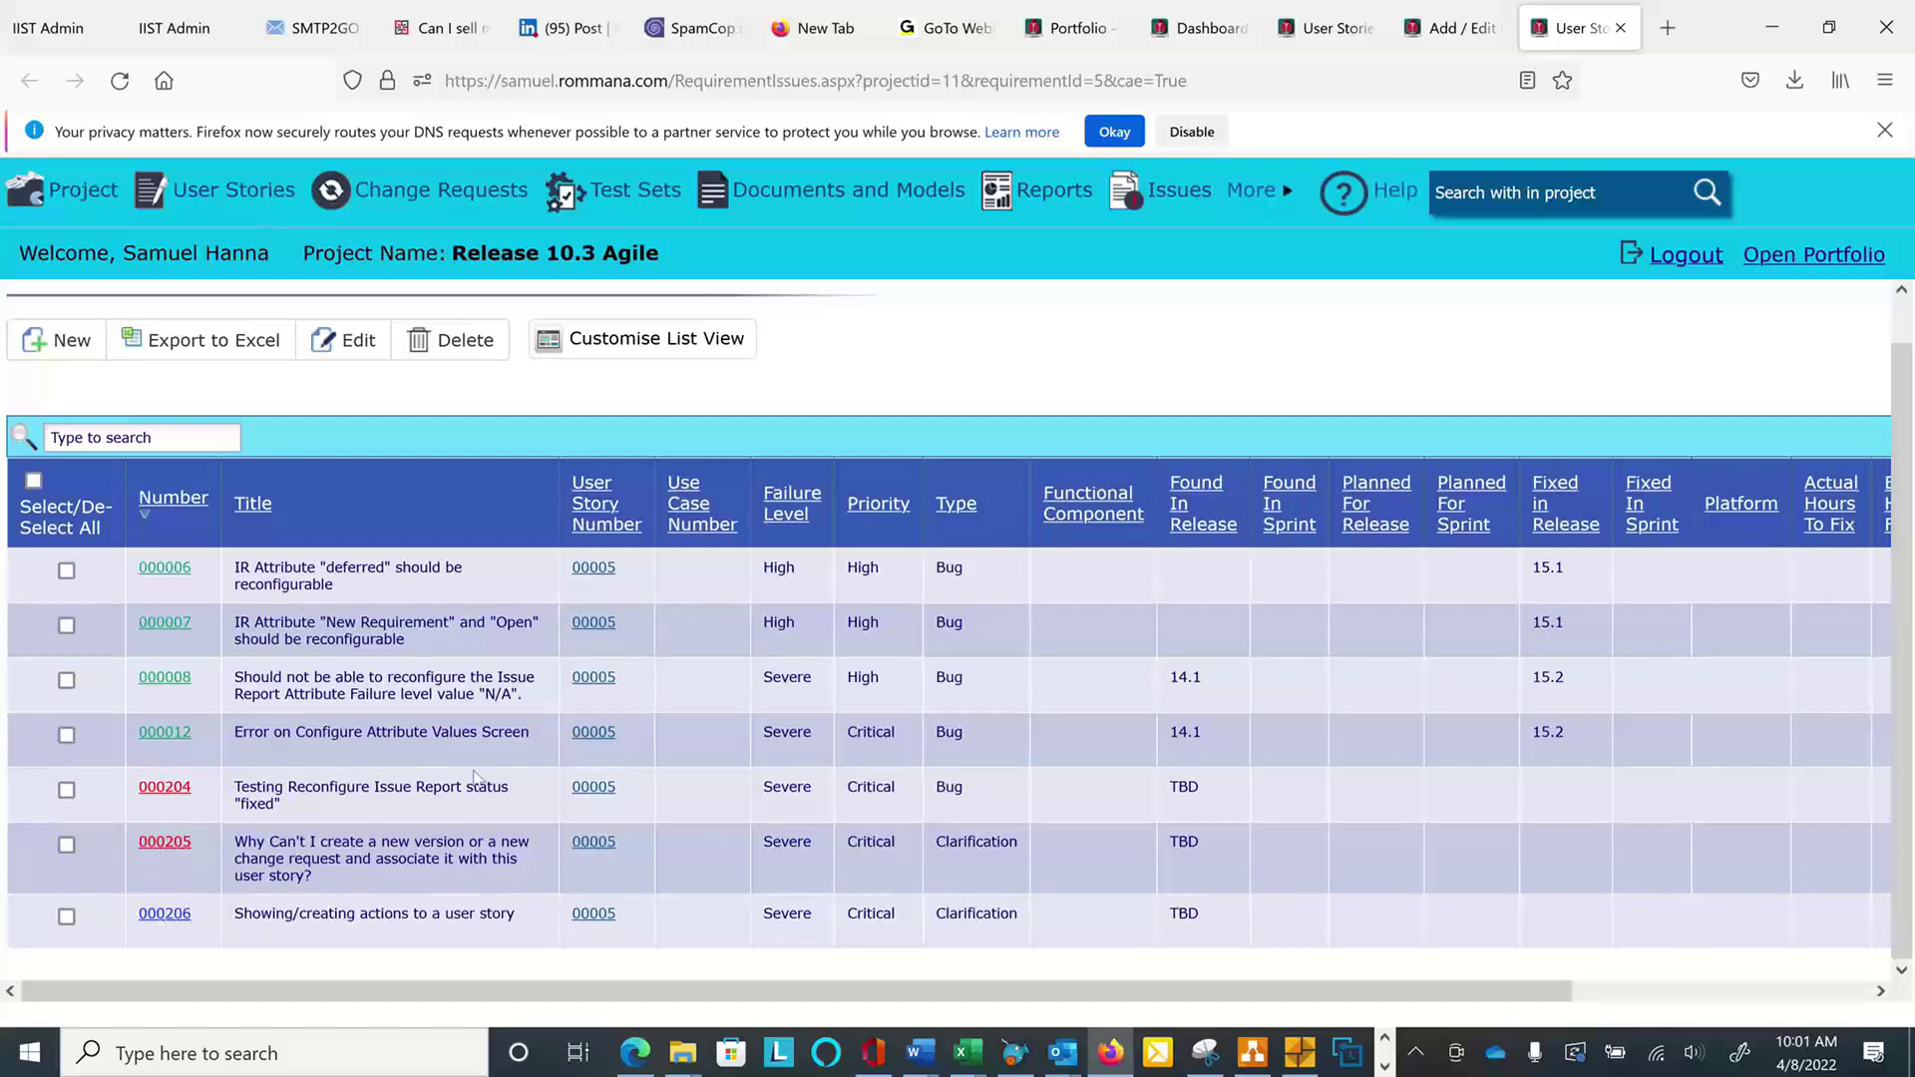
pyautogui.hotkey('ctrl', 'w')
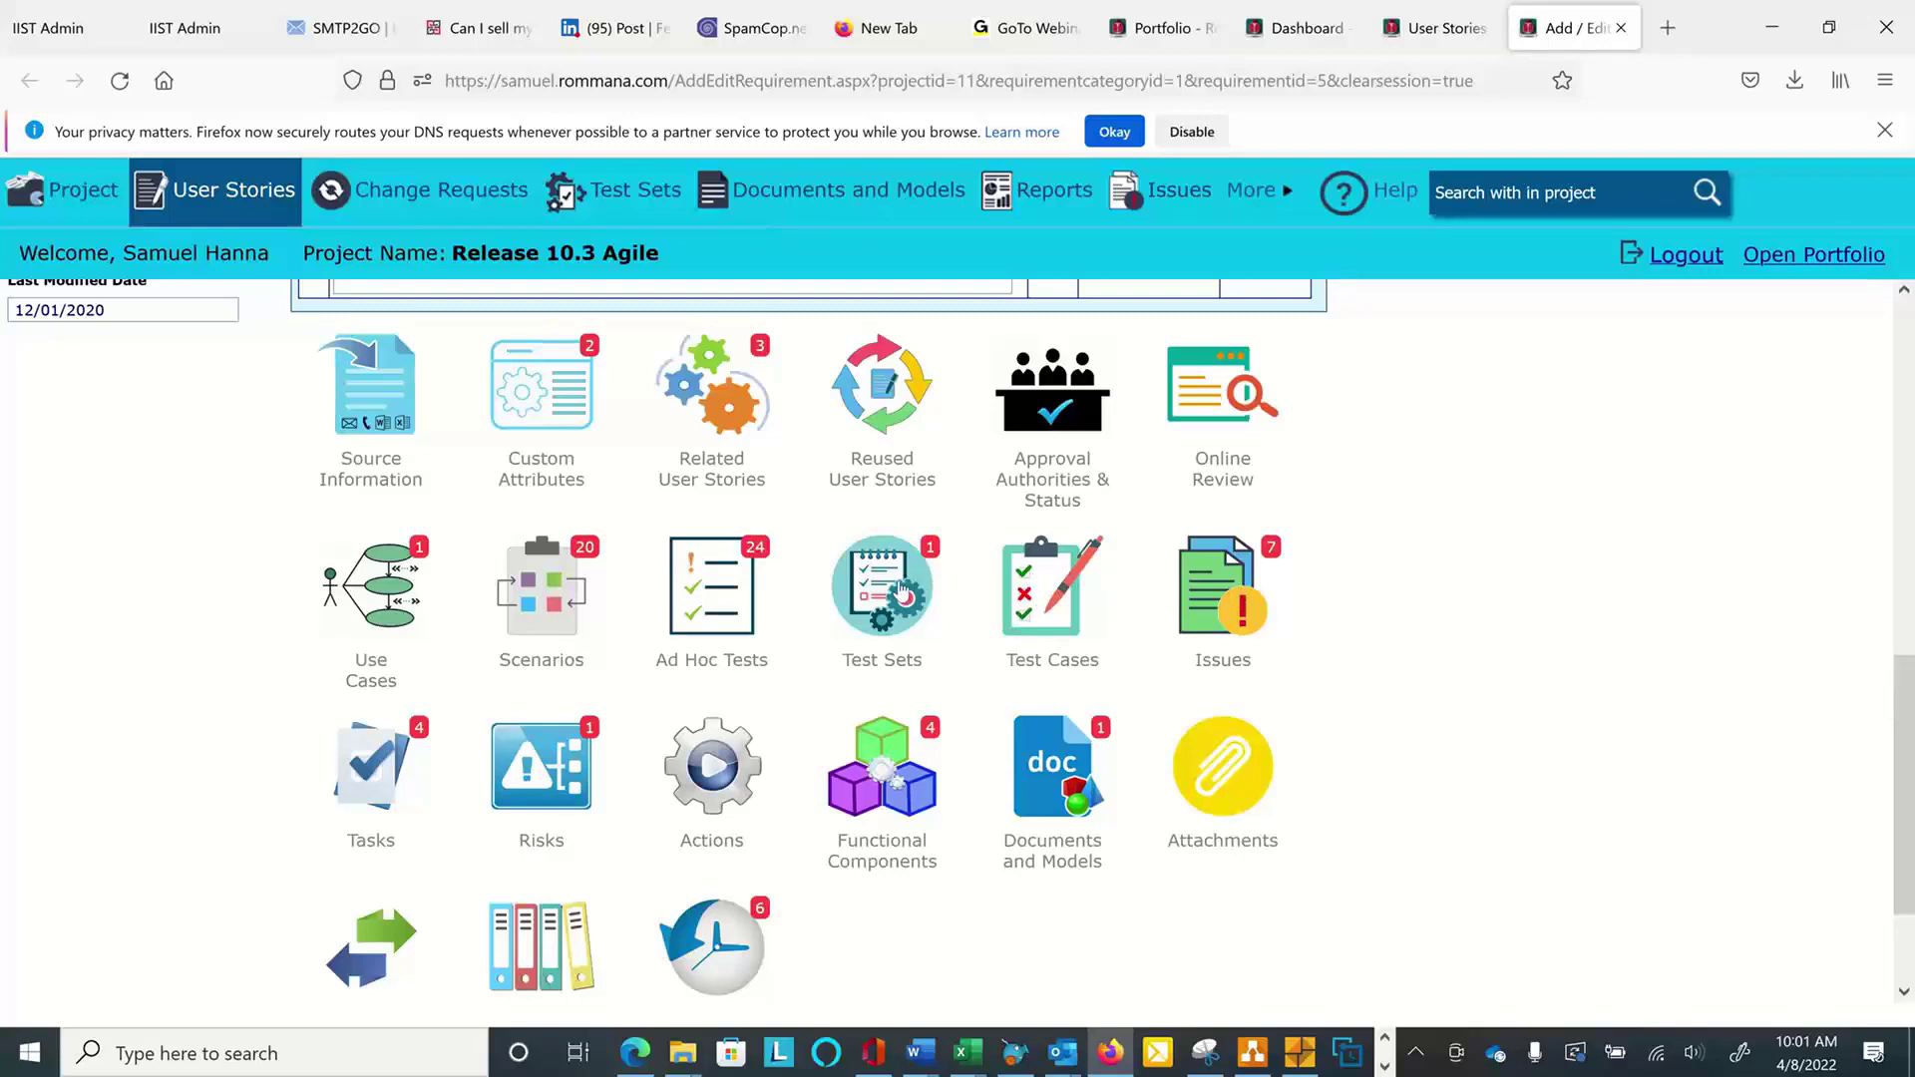
# Open the ad hoc tests linked to the user story and review their expected results and statuses.
pyautogui.click(706, 602)
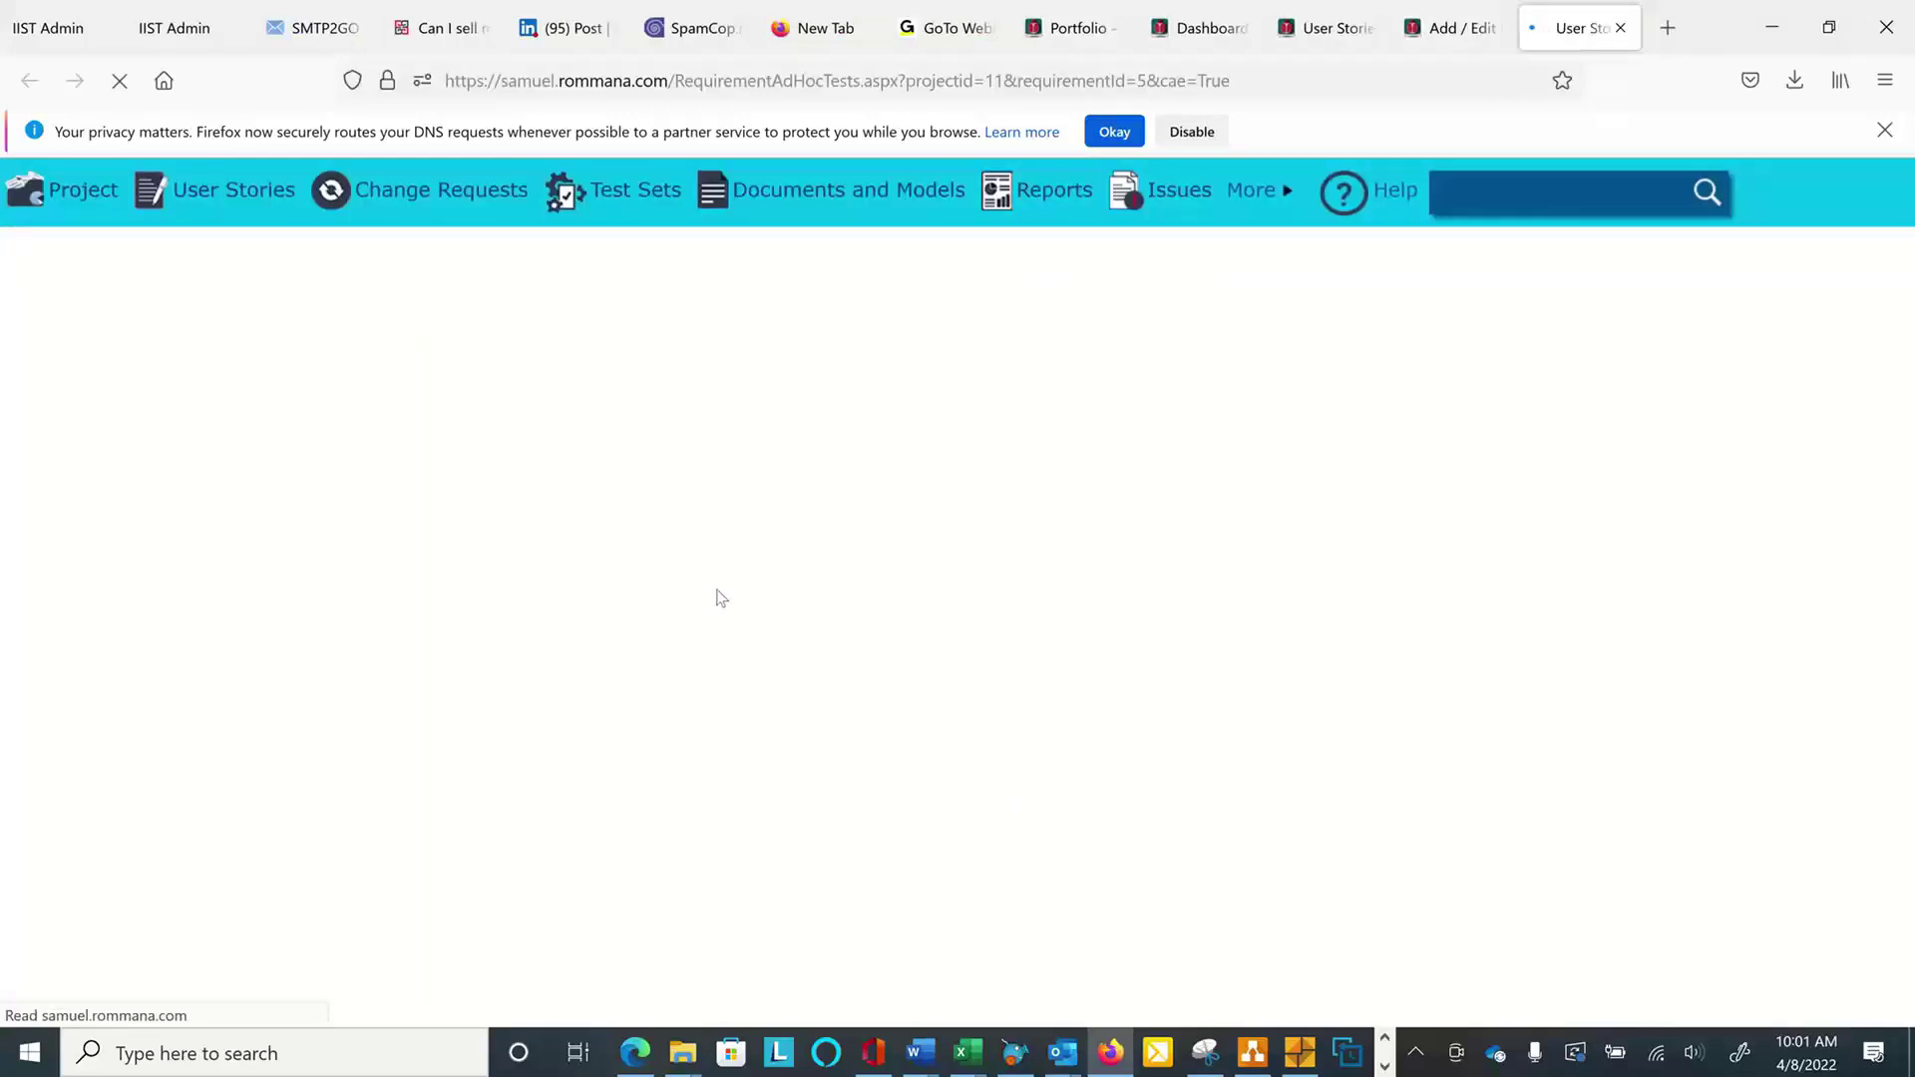
pyautogui.scroll(-4, 718, 597)
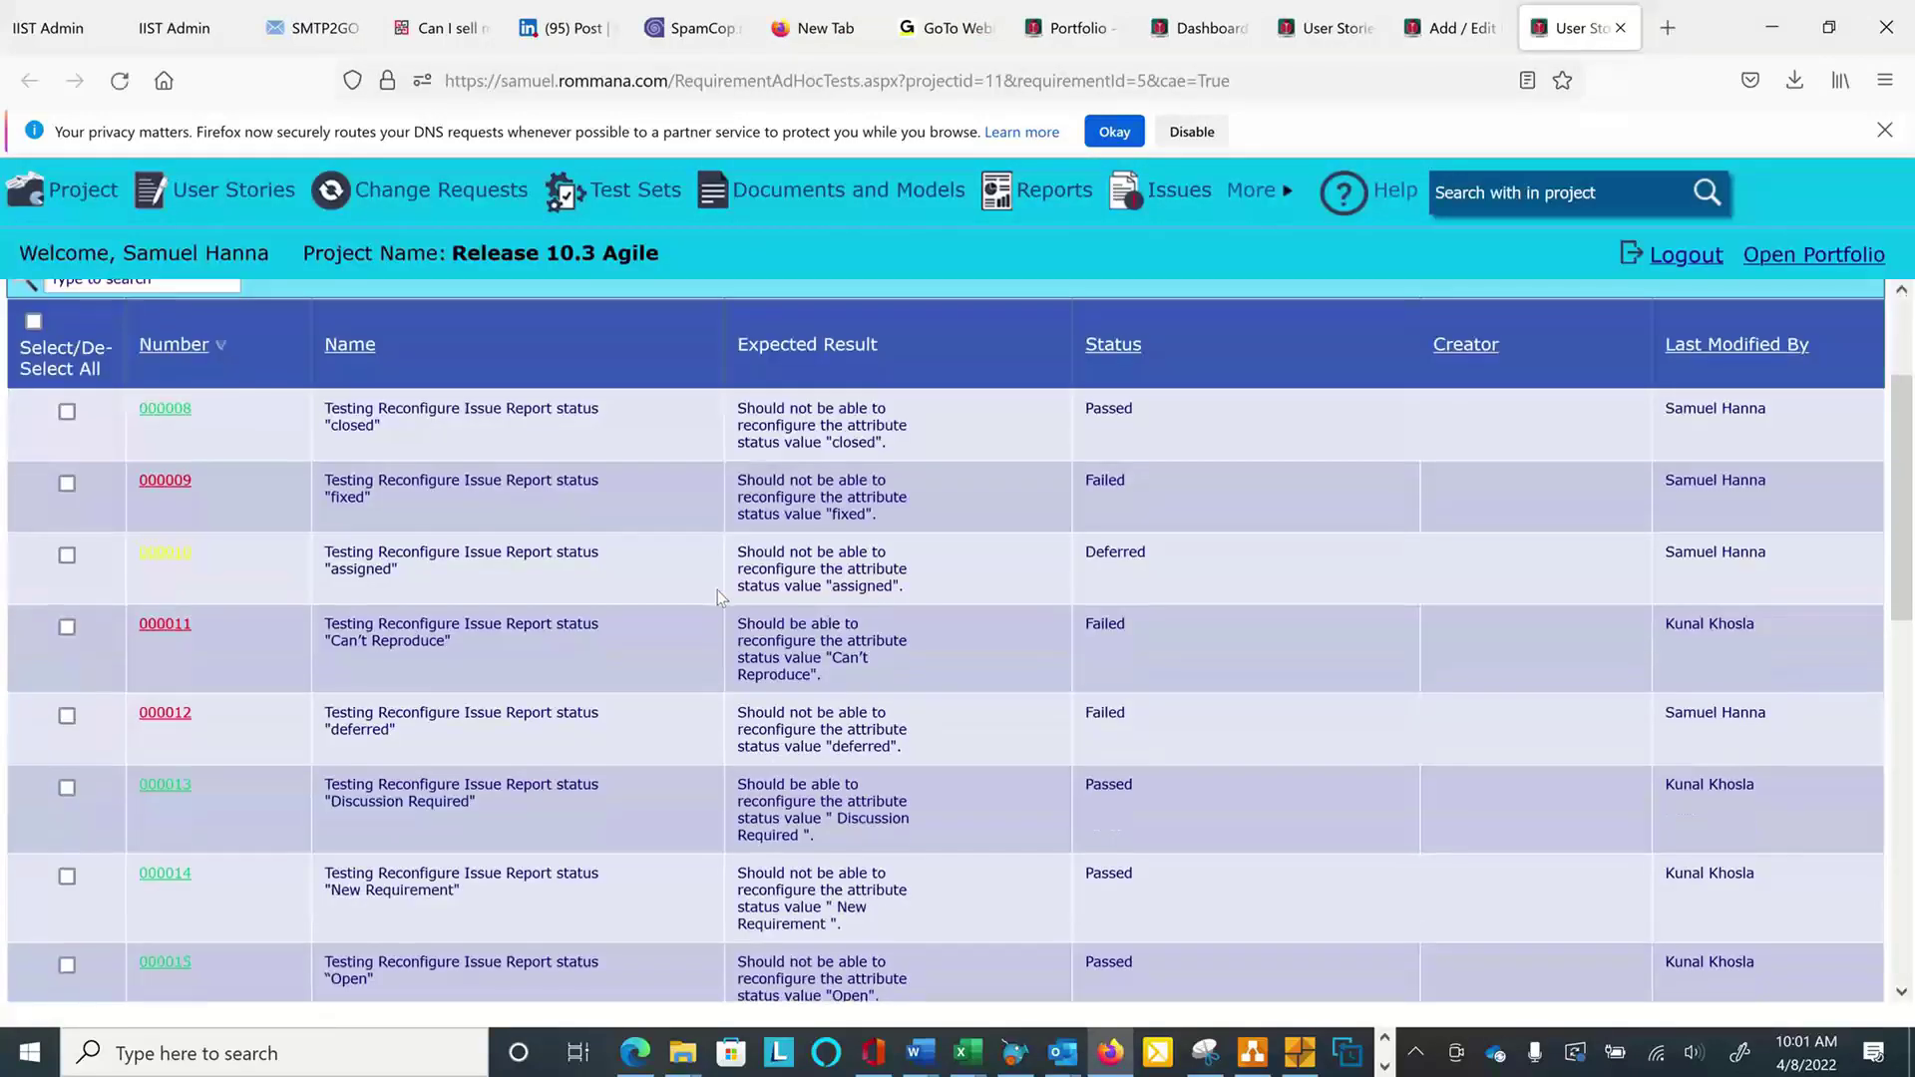
pyautogui.scroll(-8, 716, 596)
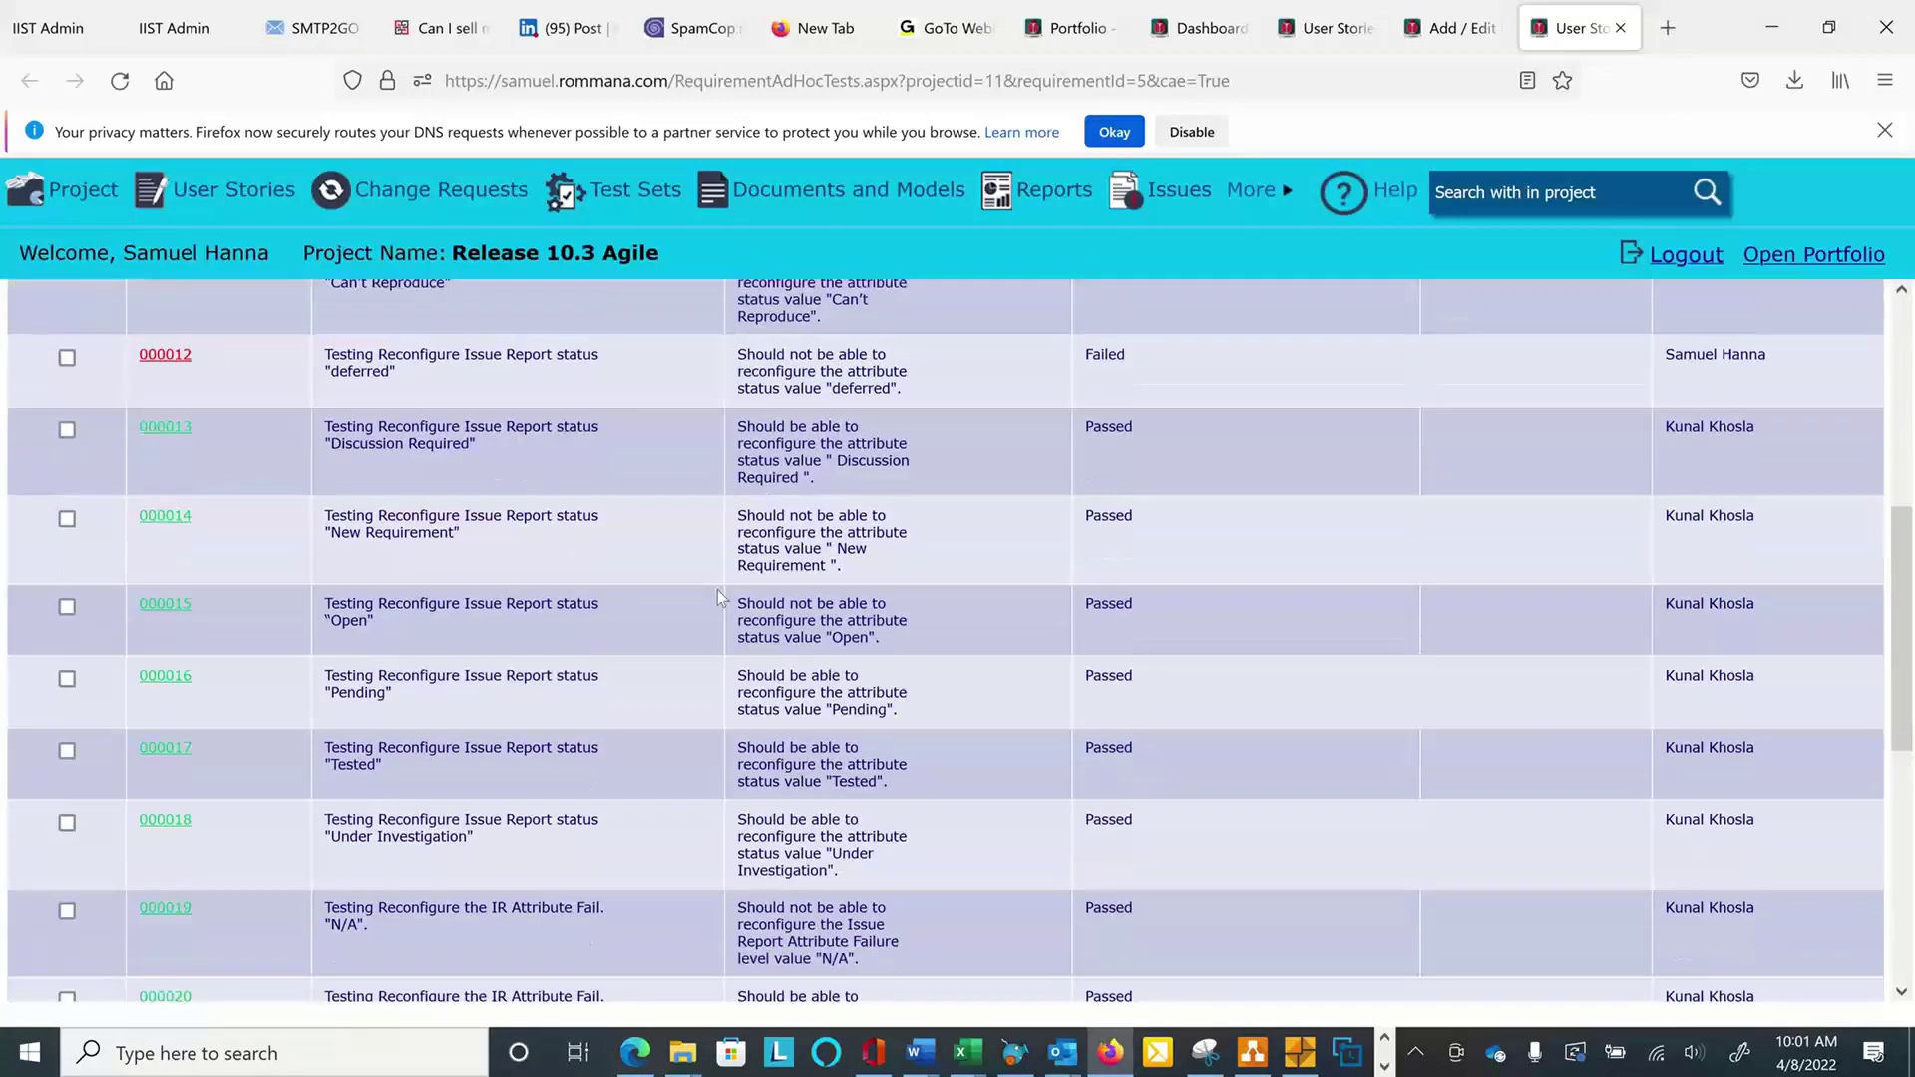
pyautogui.scroll(12, 718, 594)
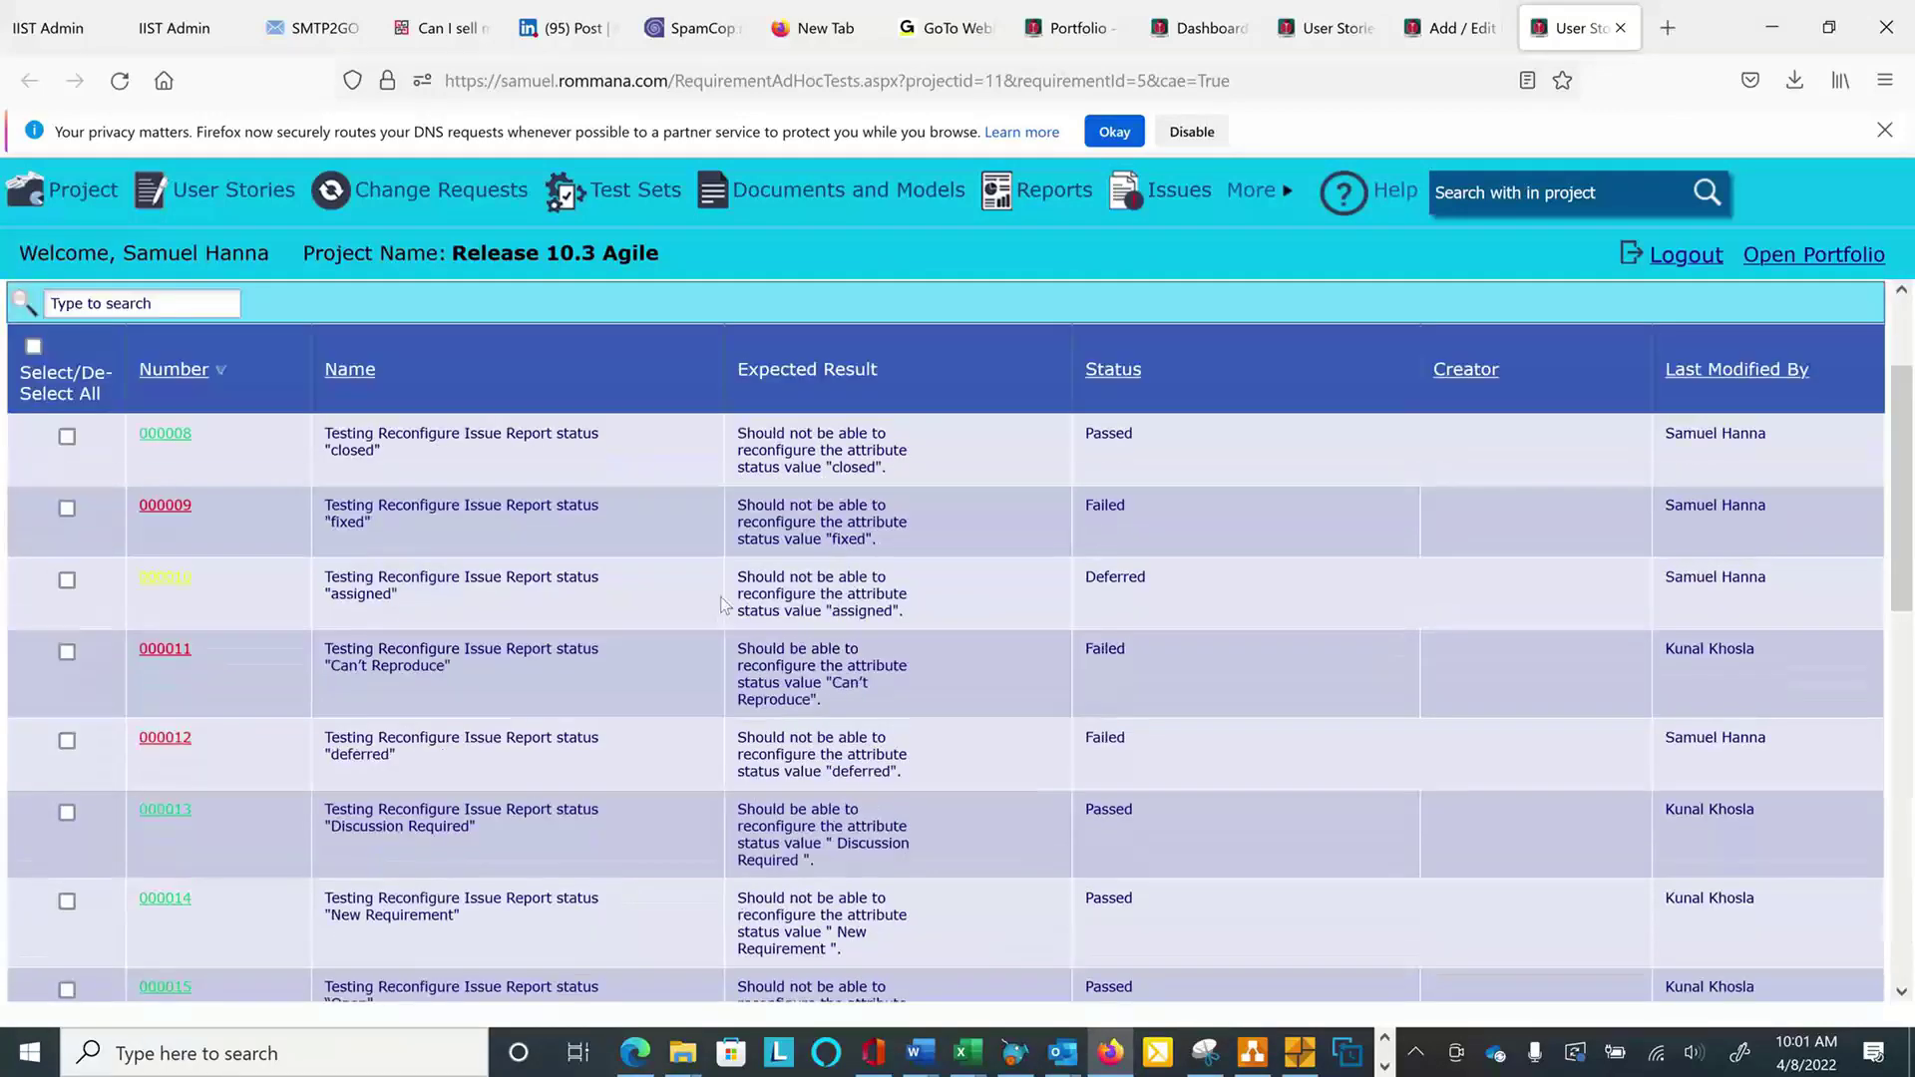
pyautogui.scroll(-4, 189, 549)
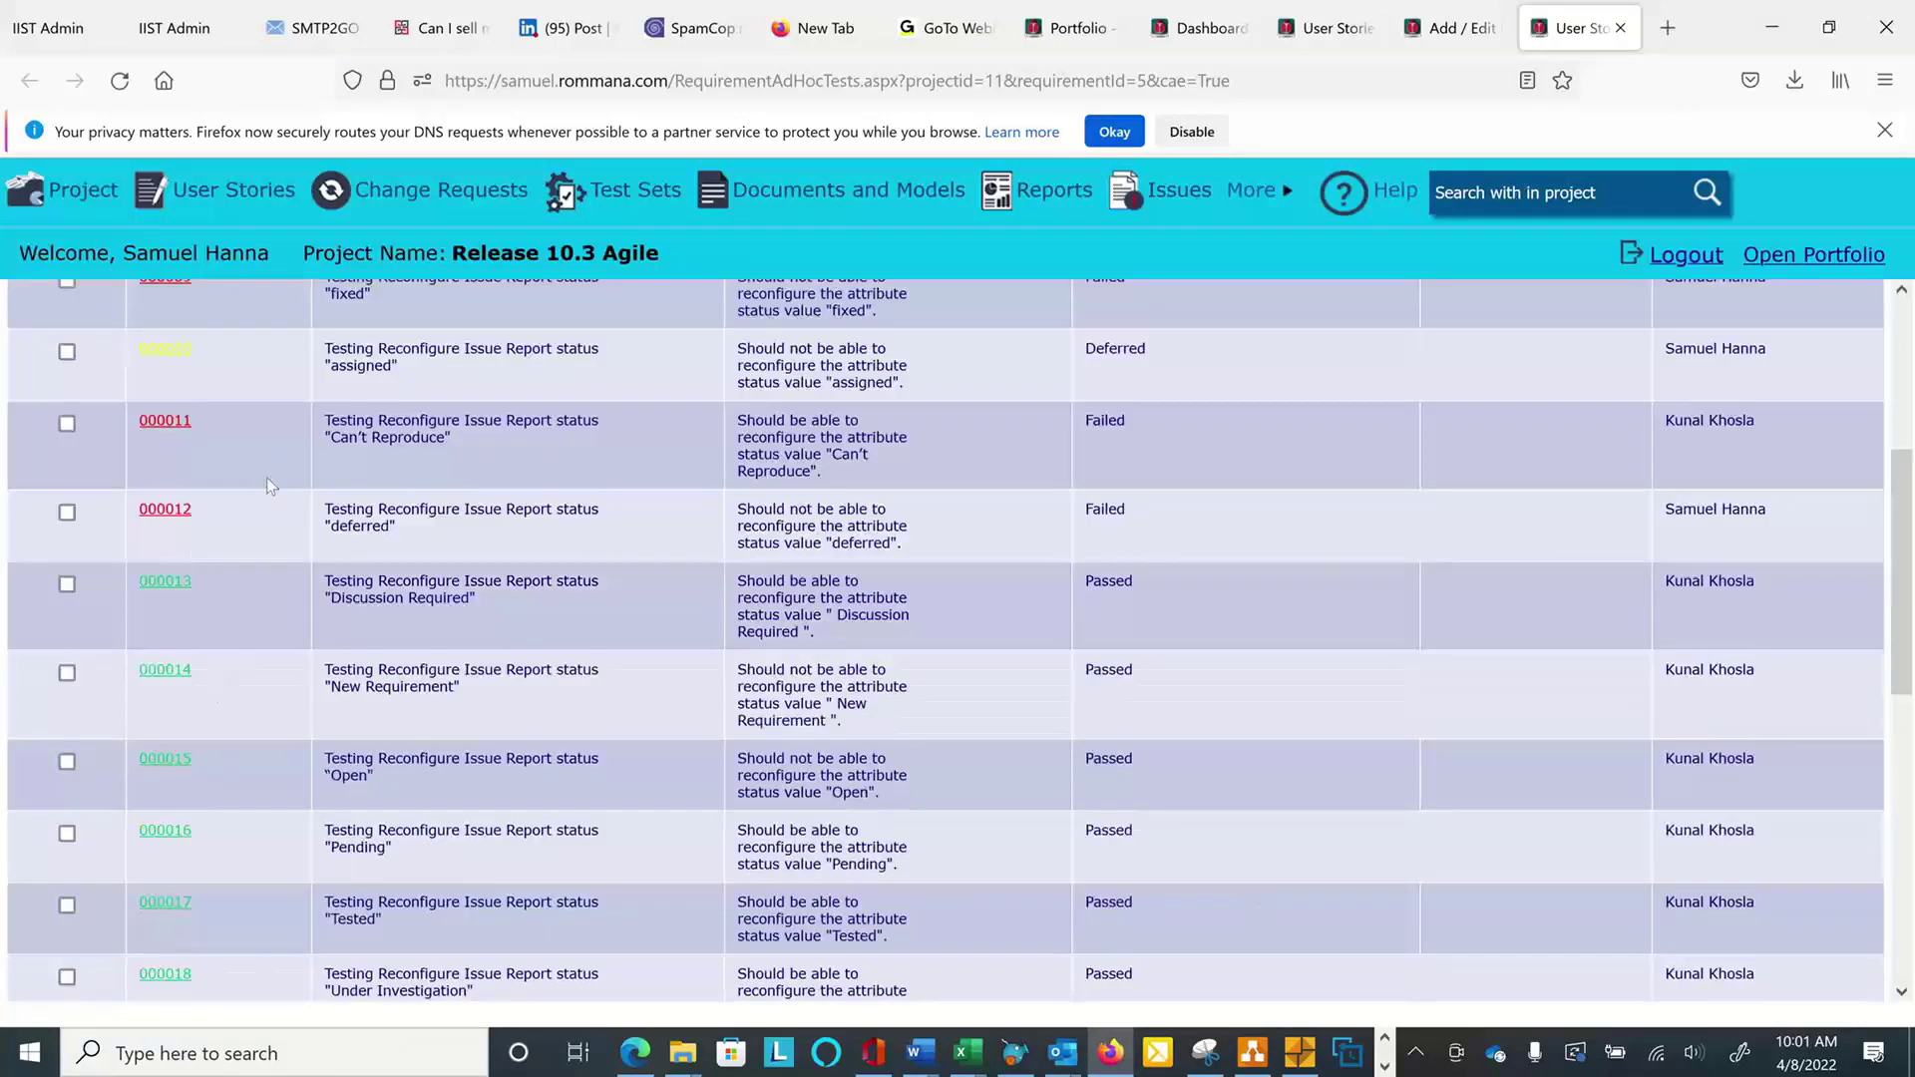
# Open ad hoc test 000009 to review its description, expected and actual results, and return to the user story.
pyautogui.scroll(4, 189, 658)
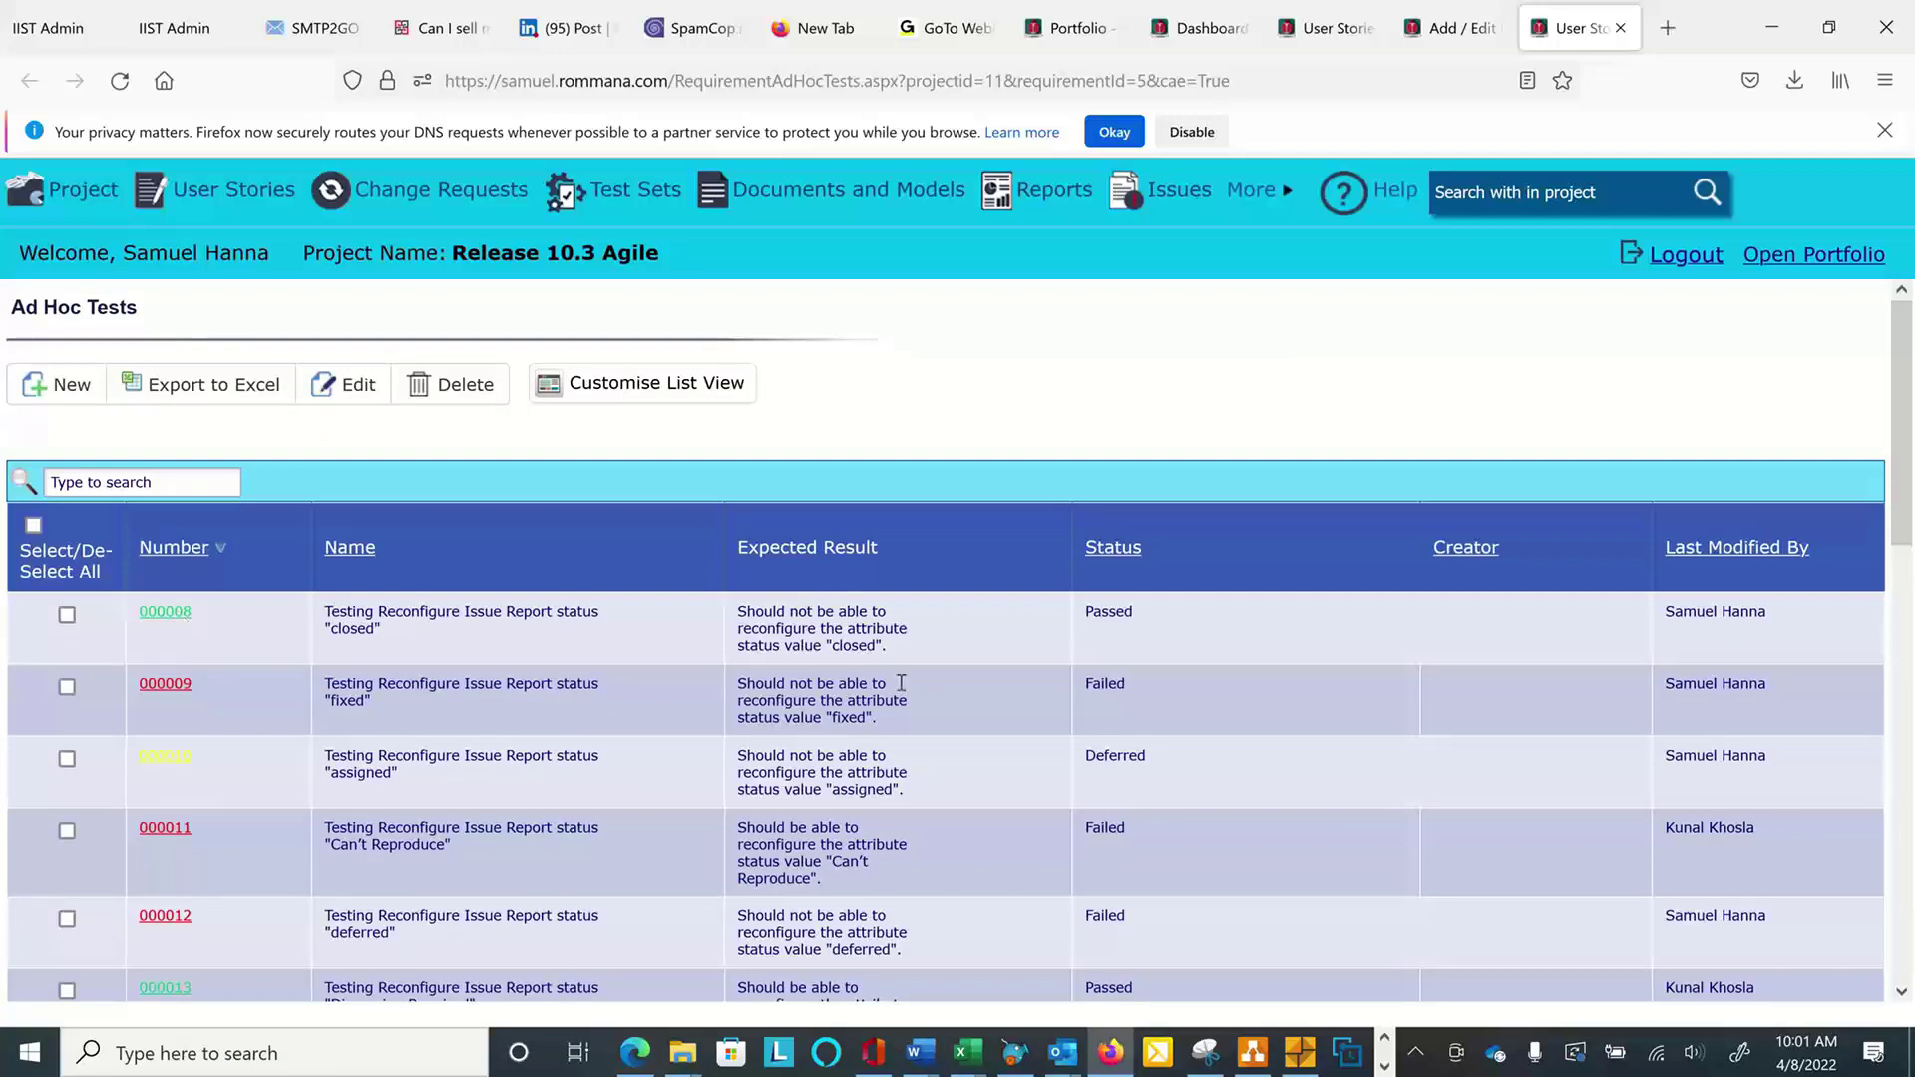
pyautogui.click(165, 691)
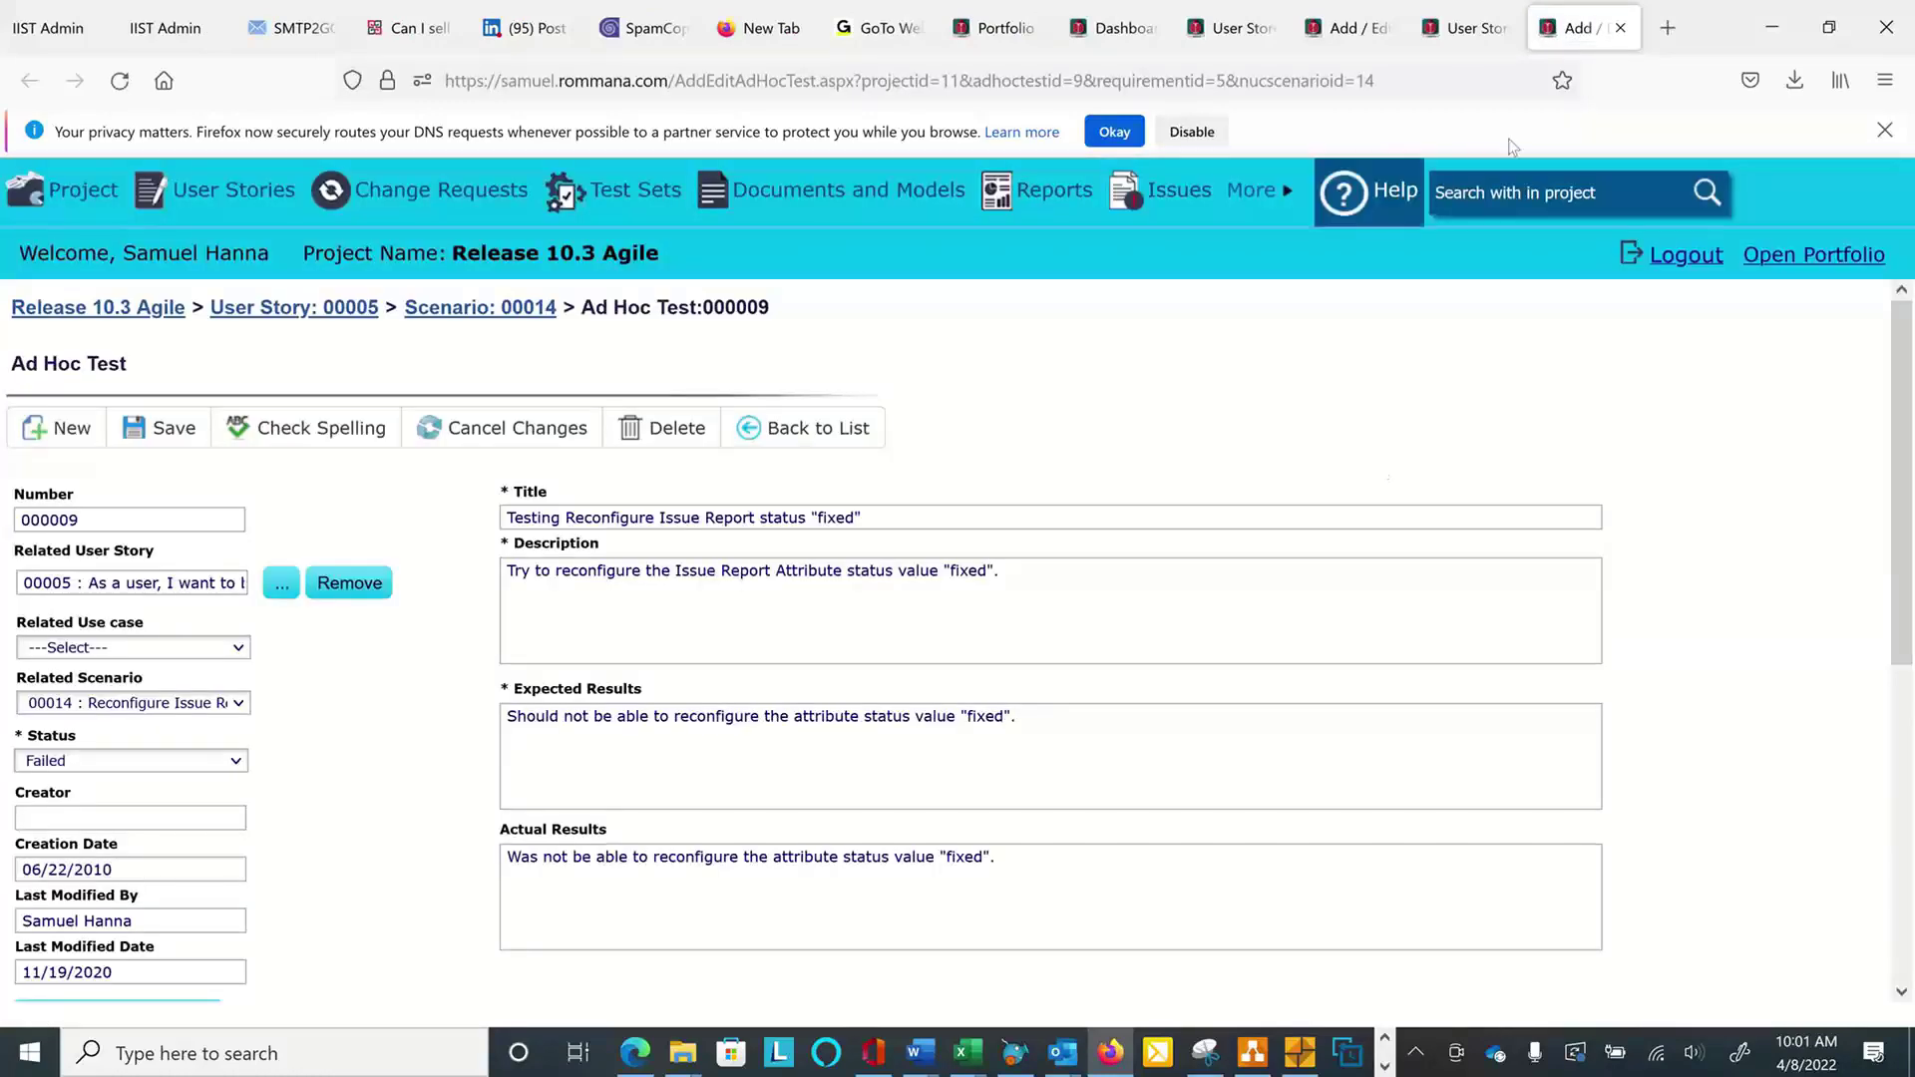
pyautogui.click(1622, 30)
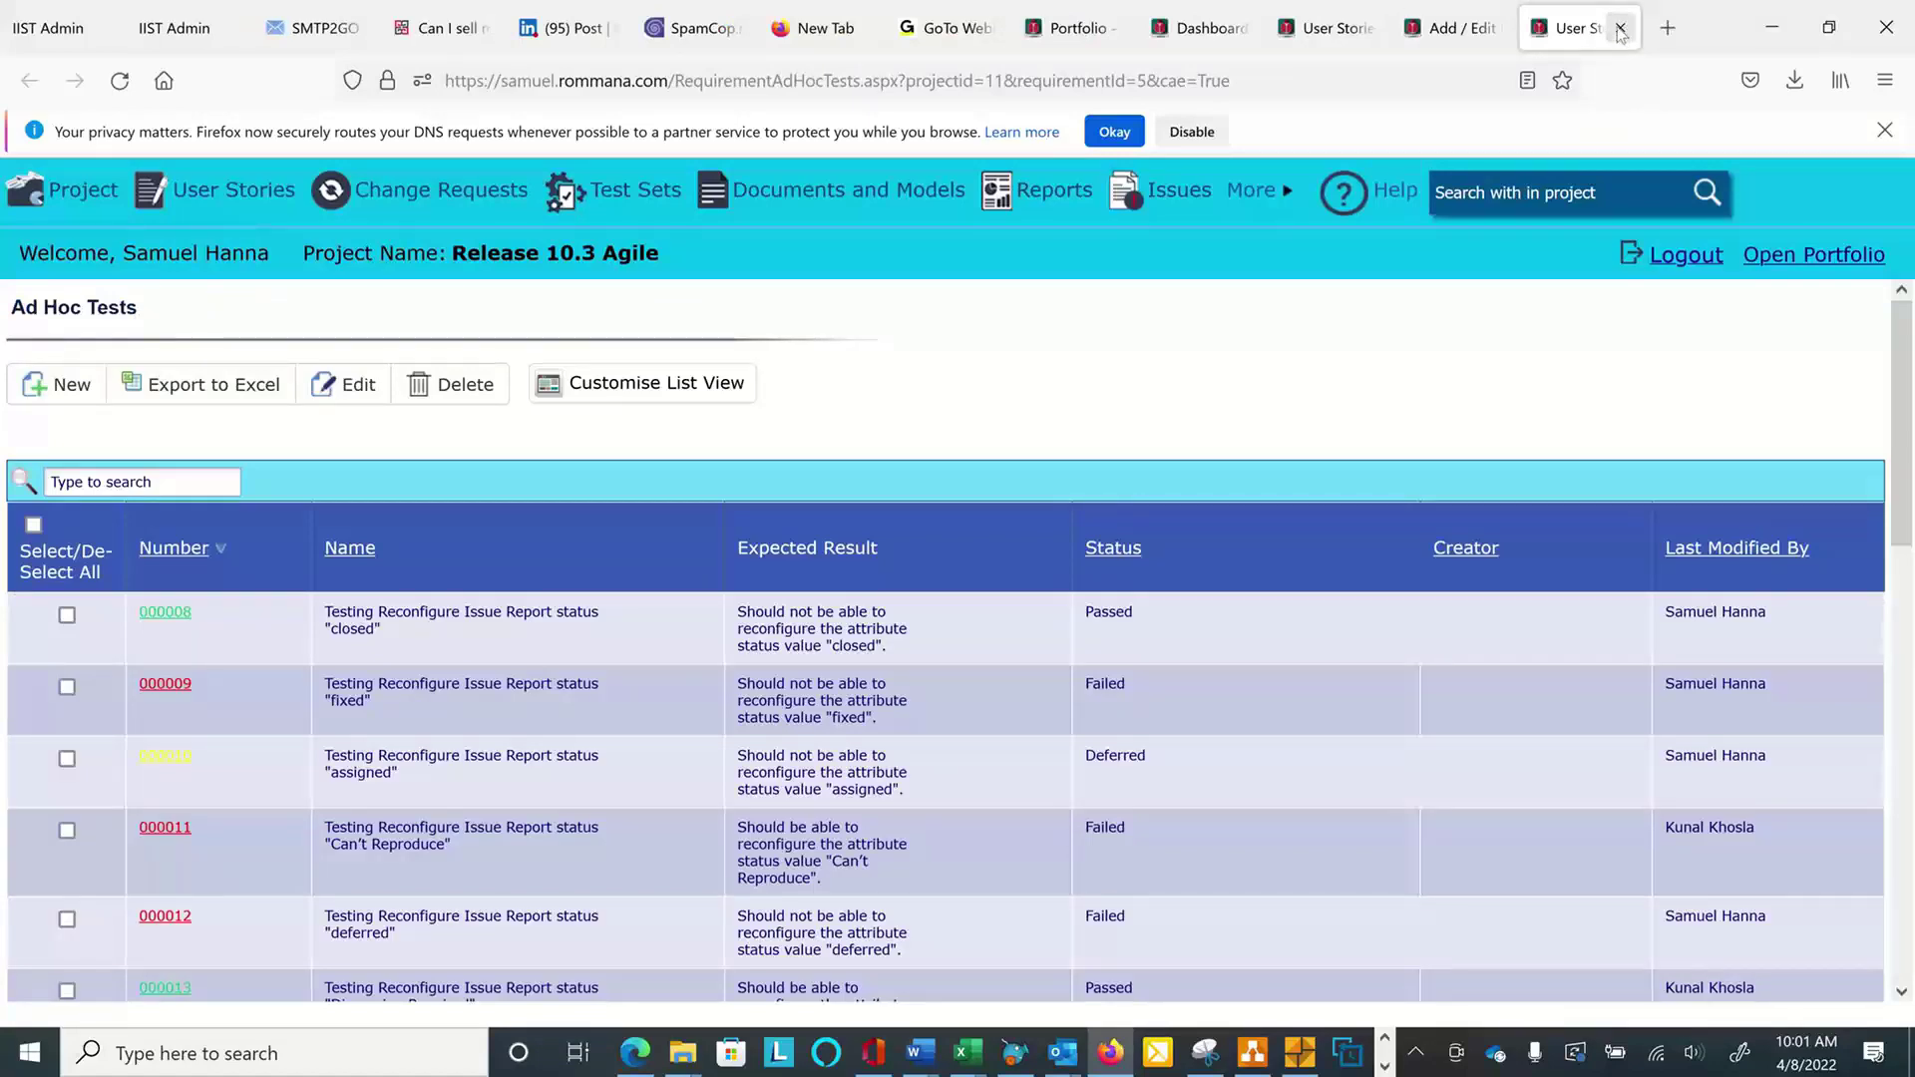
pyautogui.click(1622, 30)
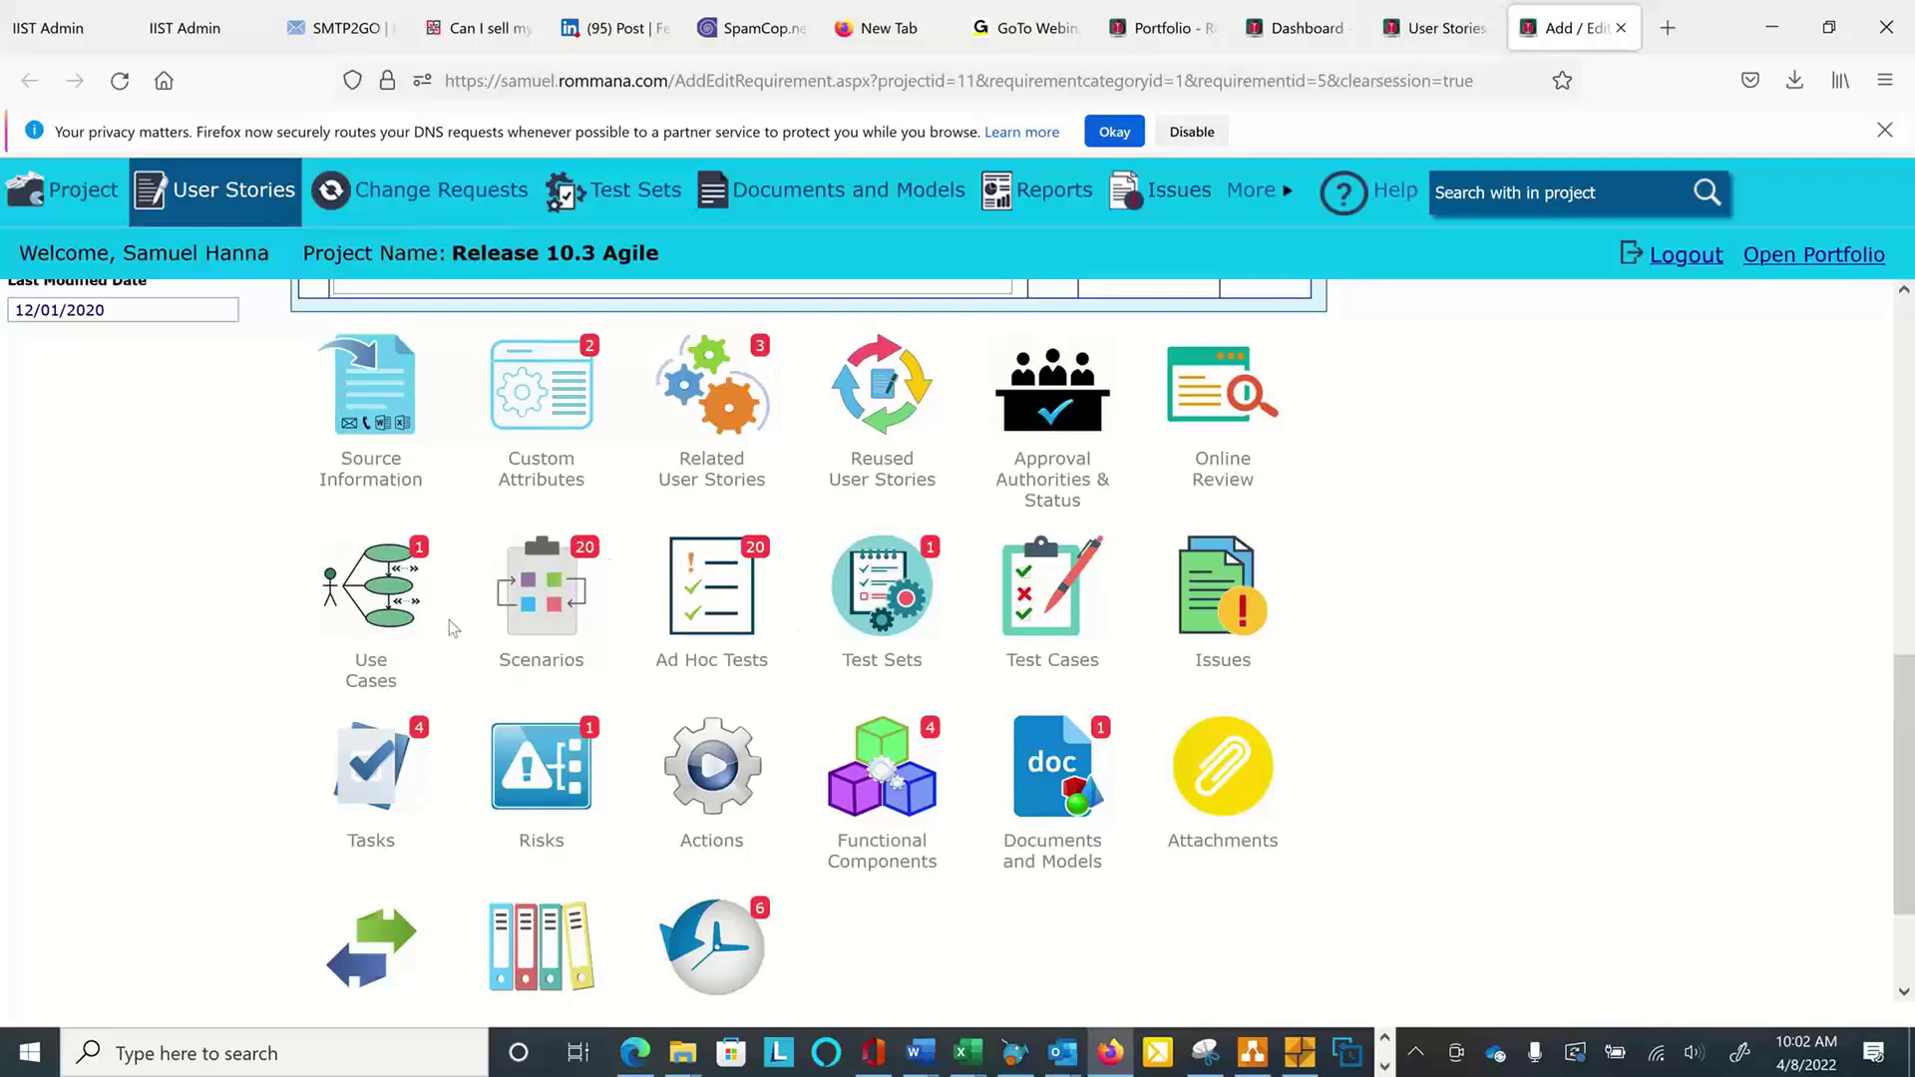
# Open the tasks linked to the user story, review their completion groups and assigned members, and return to the story.
pyautogui.scroll(-1, 453, 627)
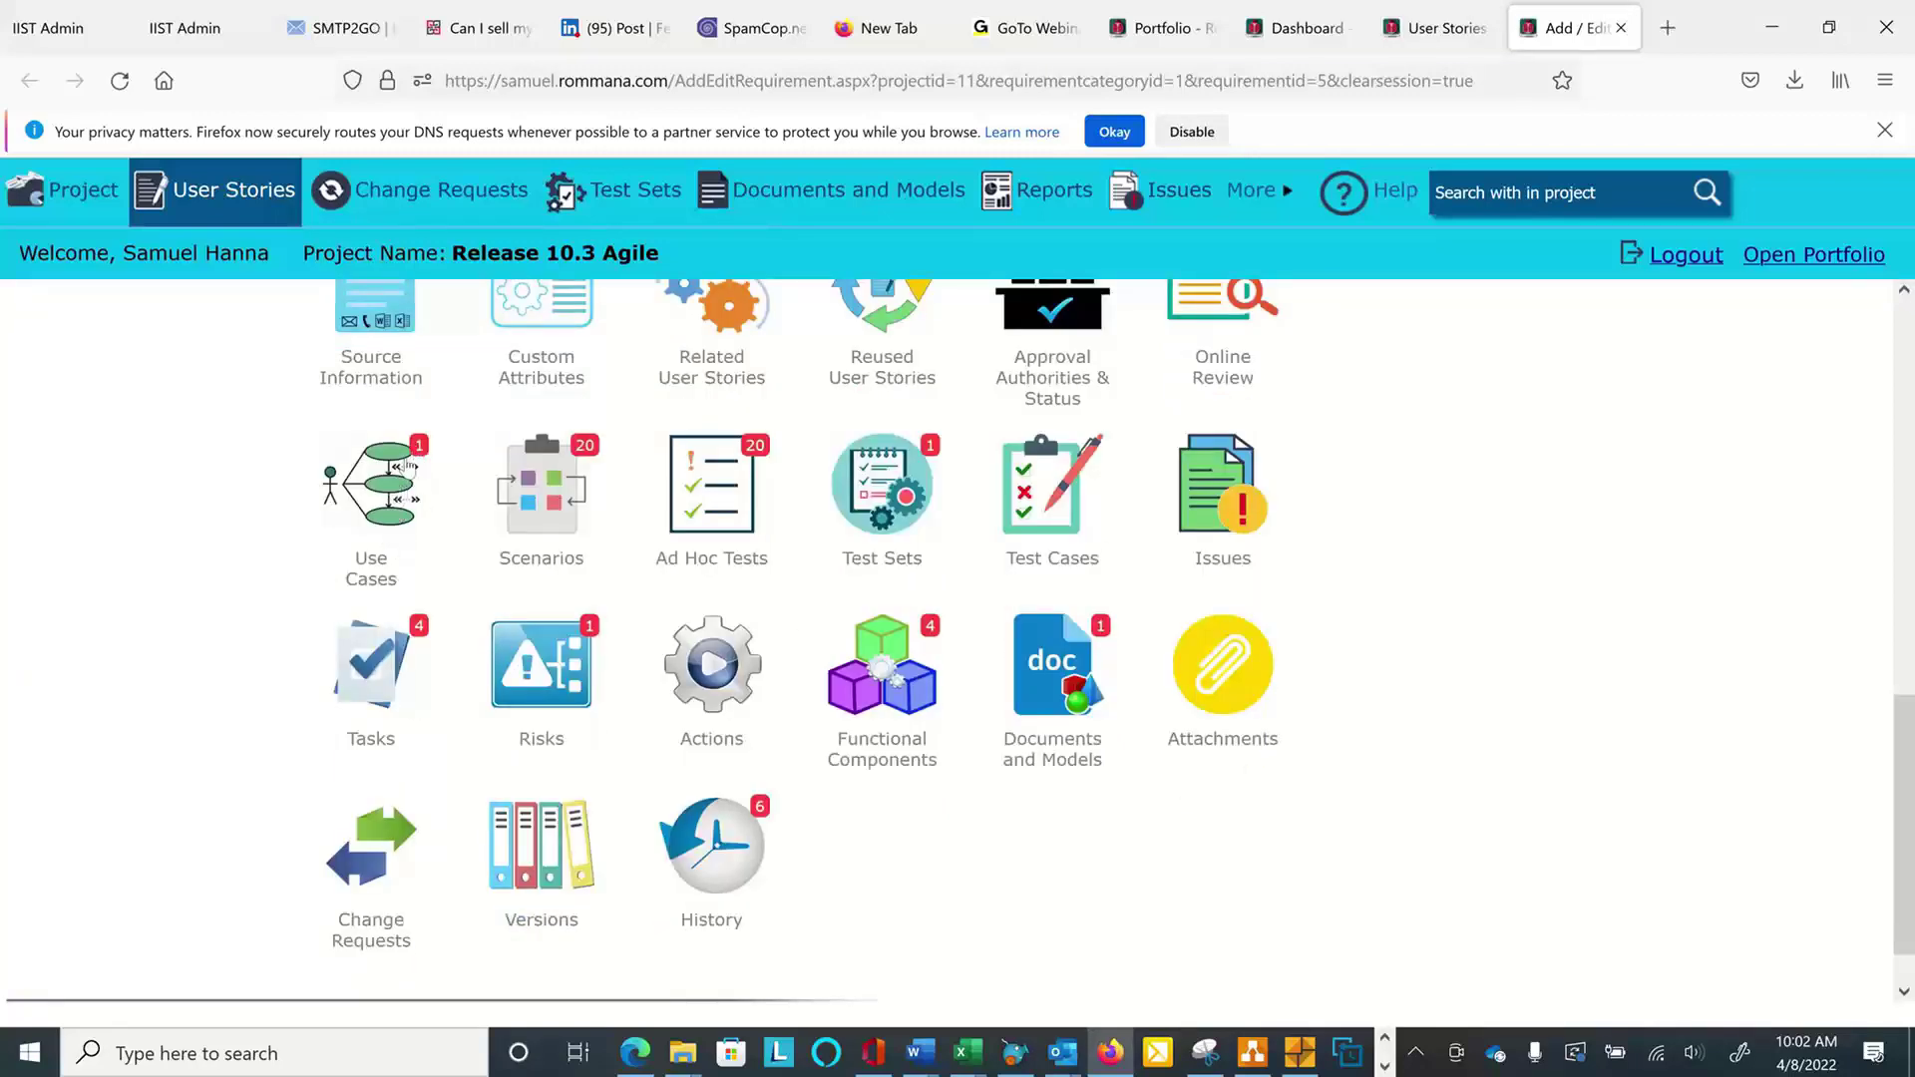
pyautogui.click(369, 676)
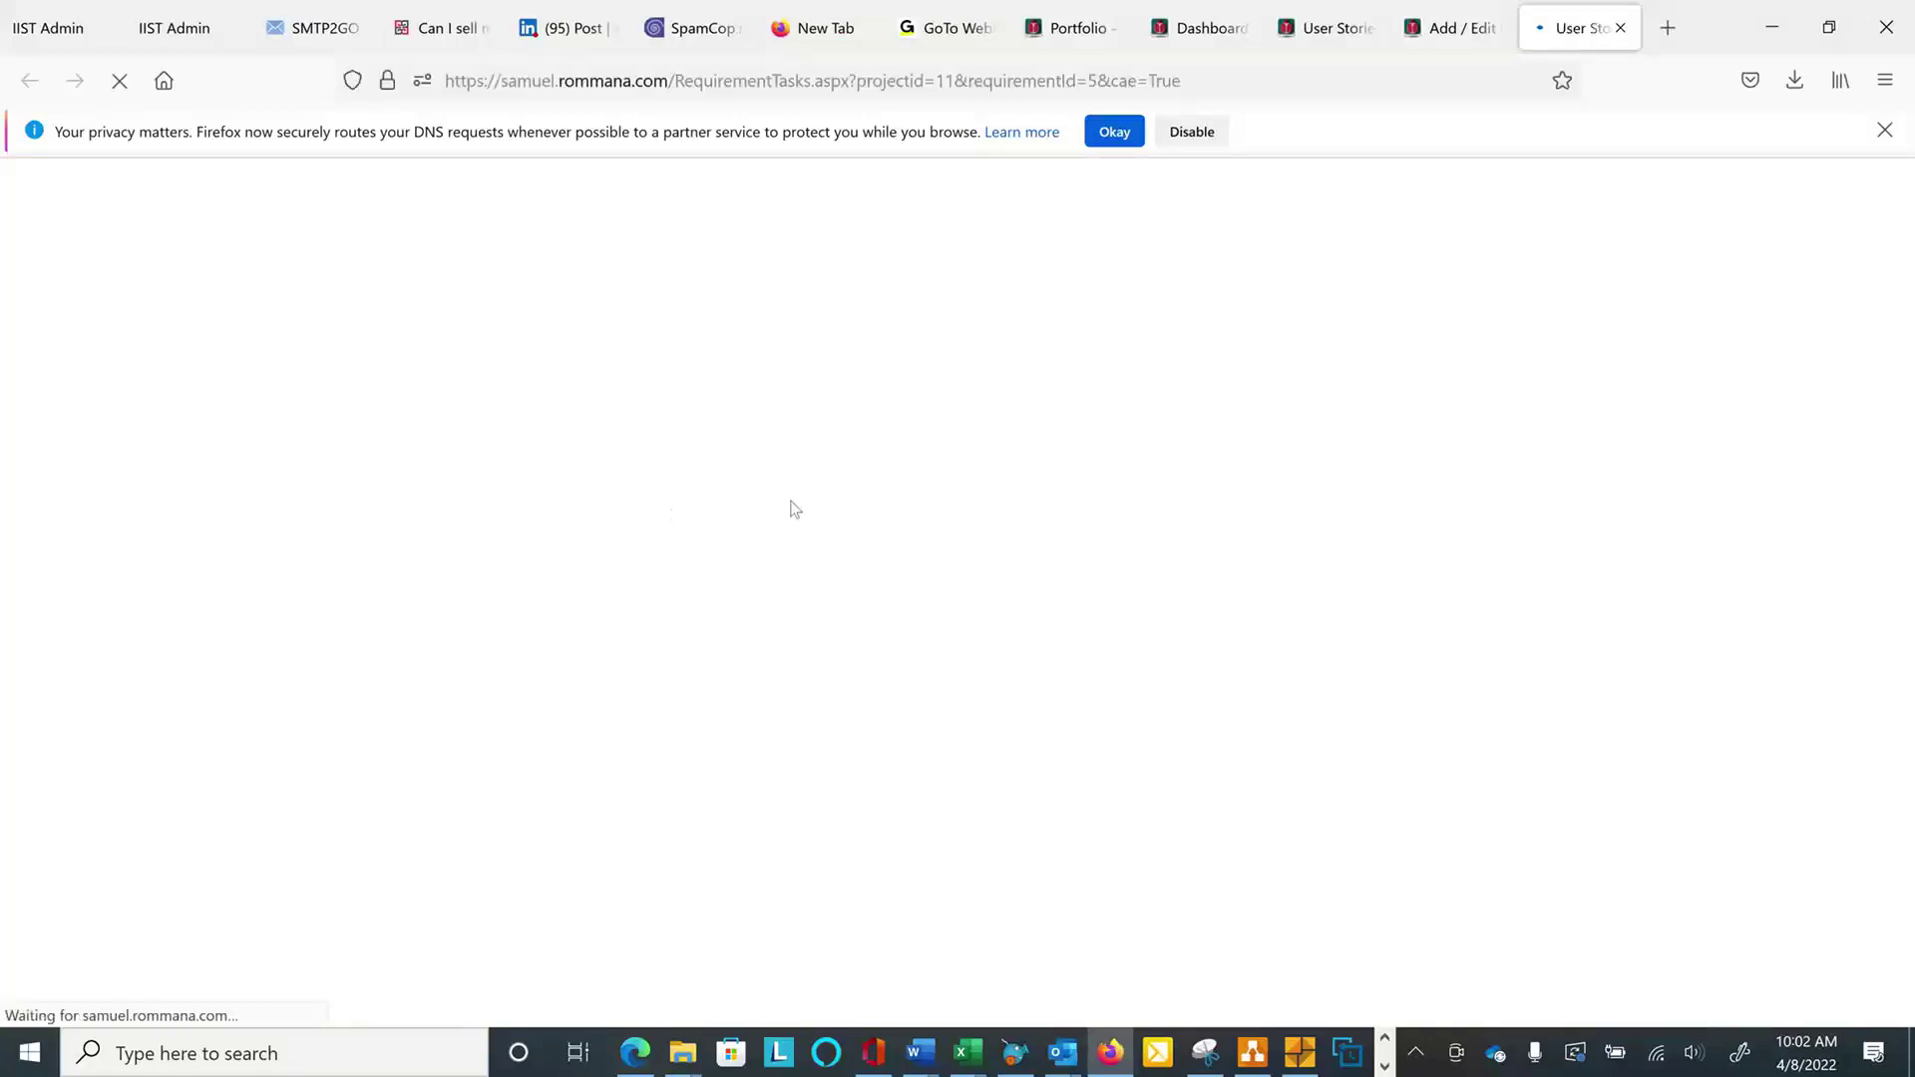
pyautogui.scroll(-1, 789, 498)
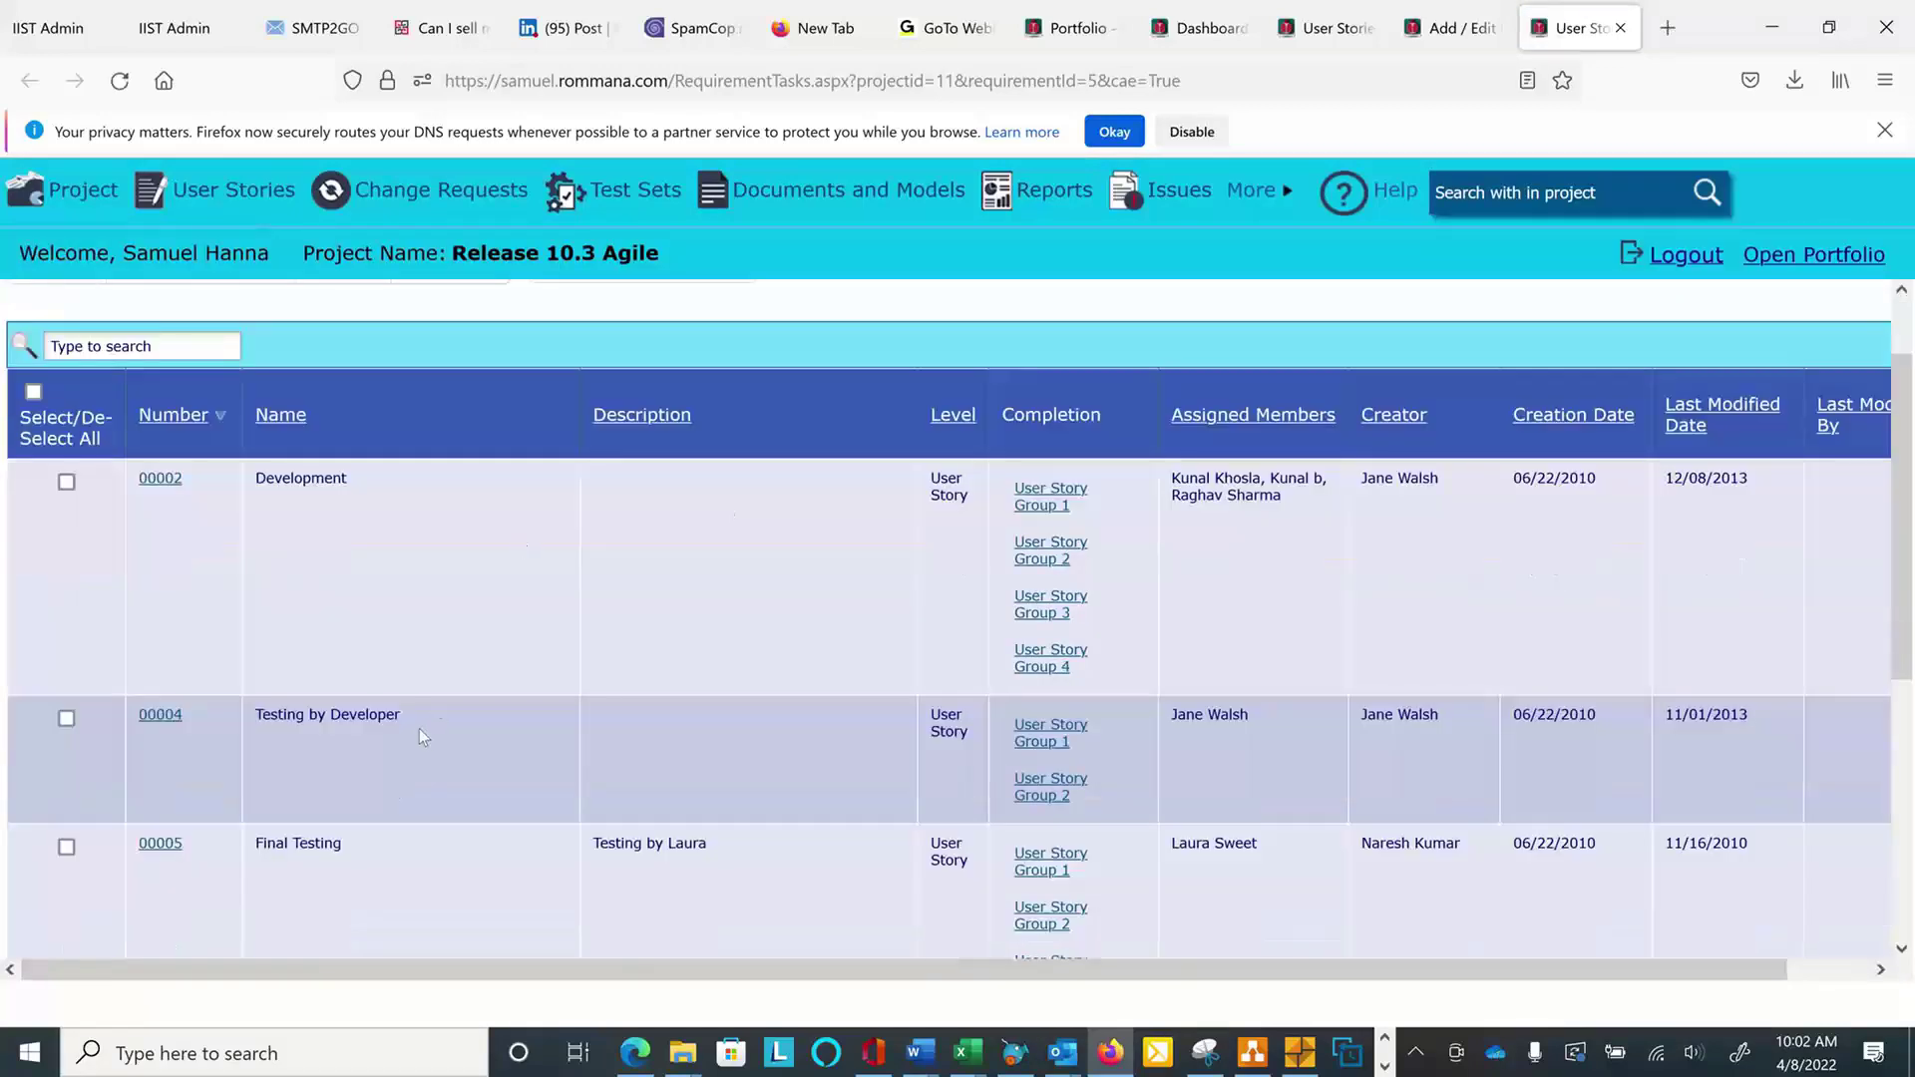
pyautogui.scroll(-1, 419, 728)
pyautogui.scroll(-4, 391, 736)
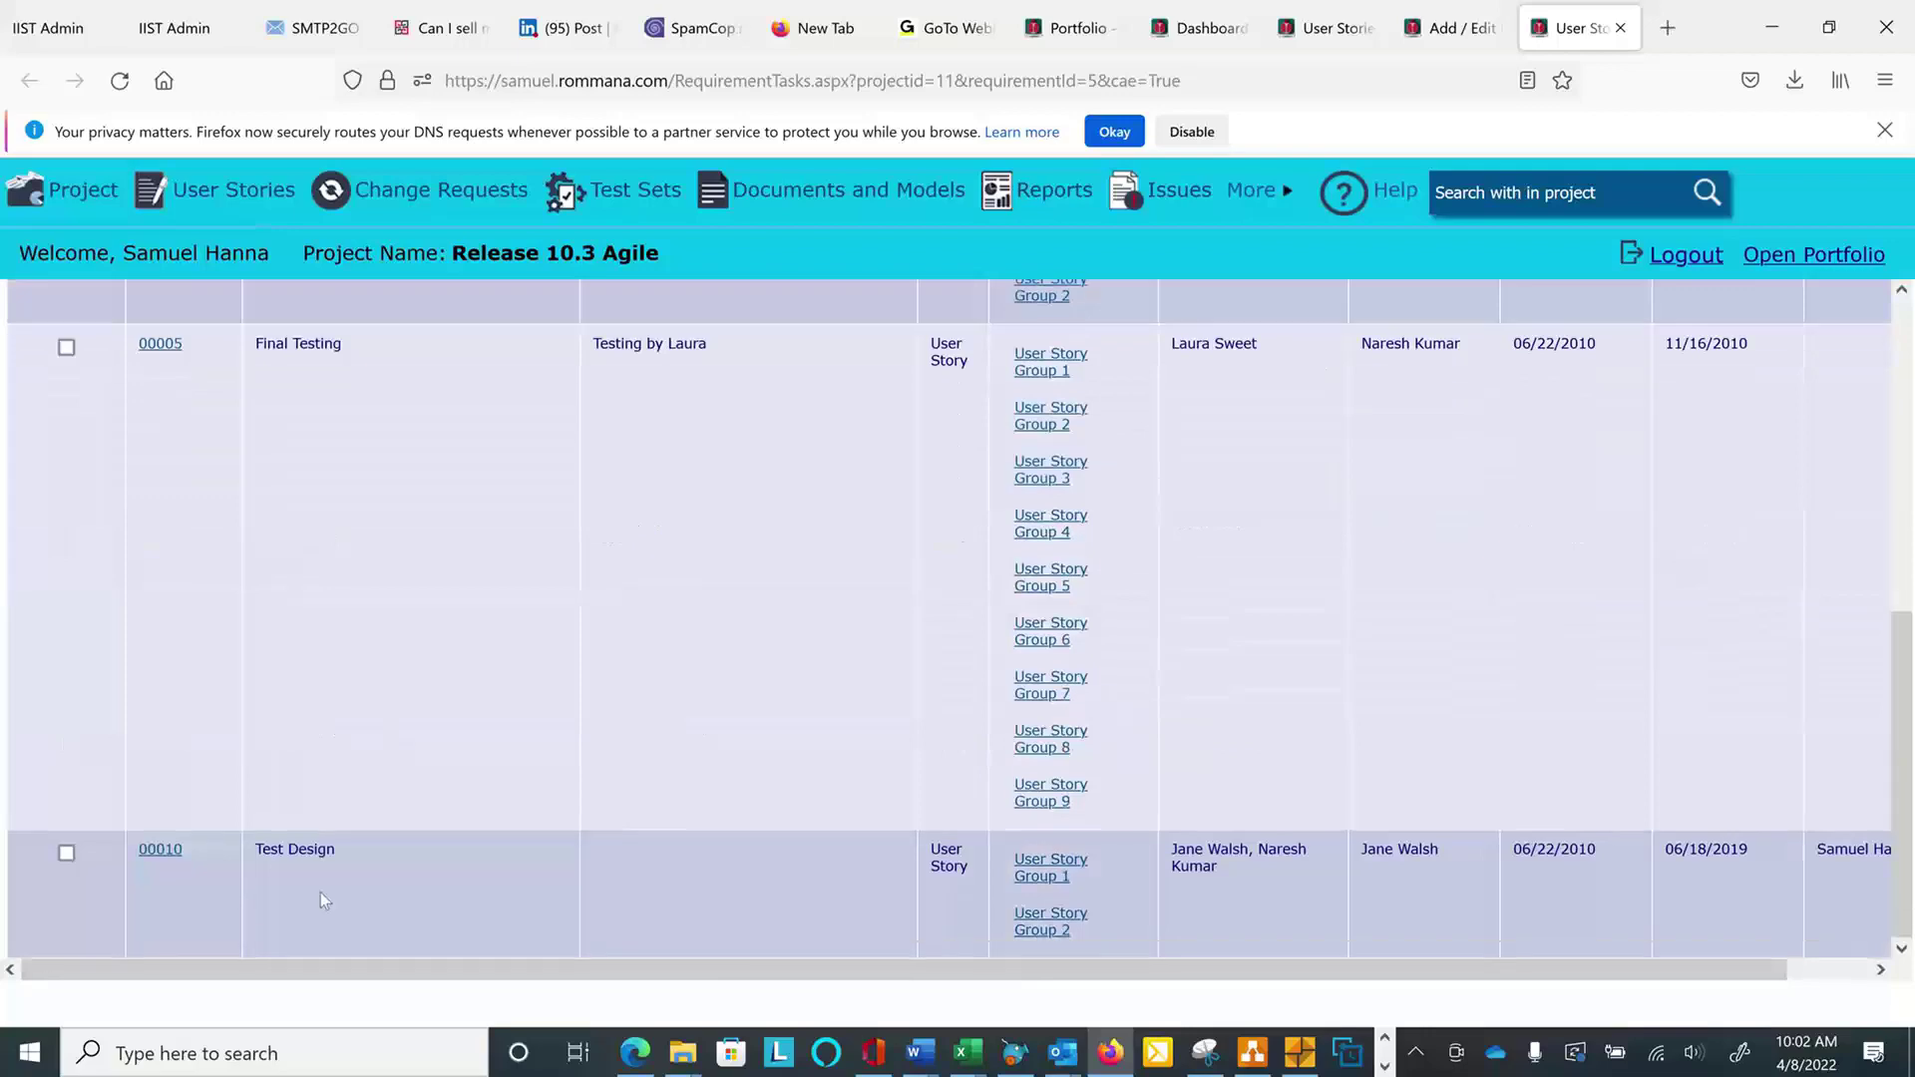
pyautogui.scroll(5, 359, 798)
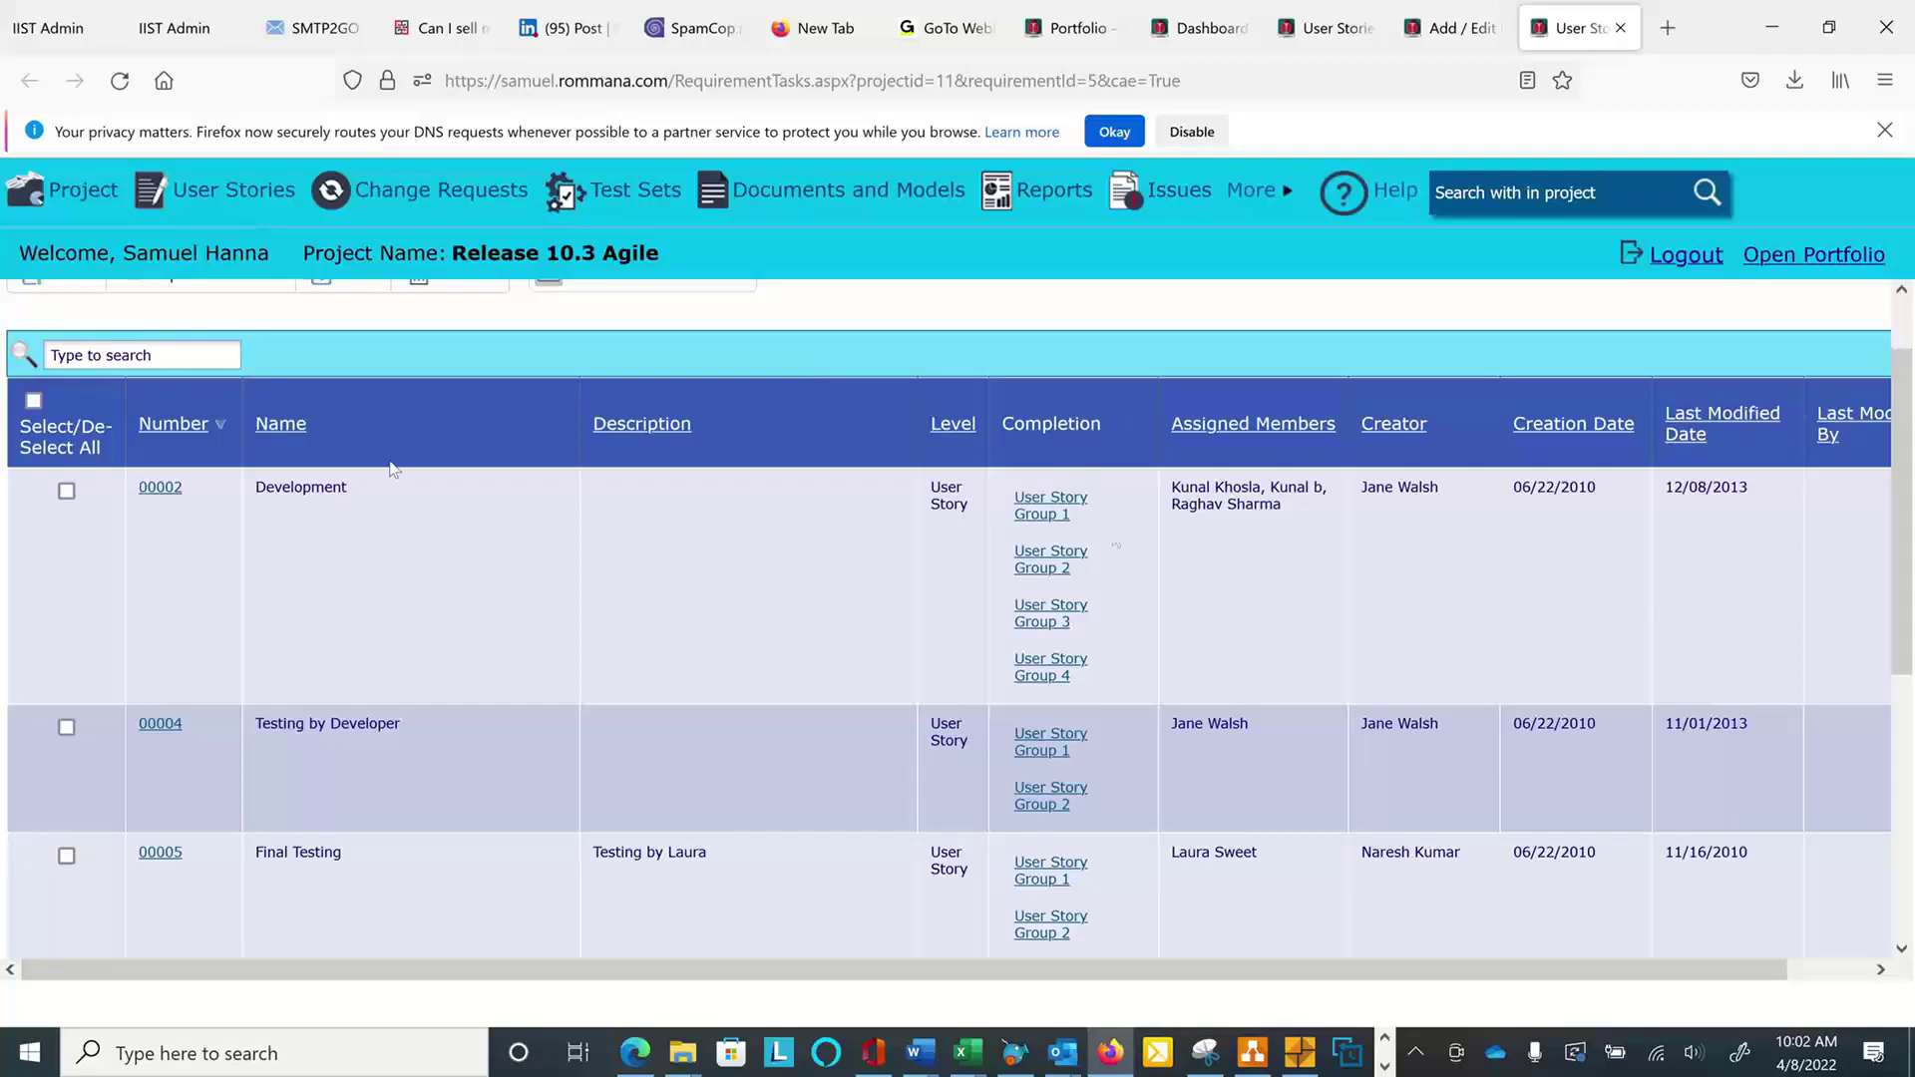
pyautogui.scroll(-2, 1111, 530)
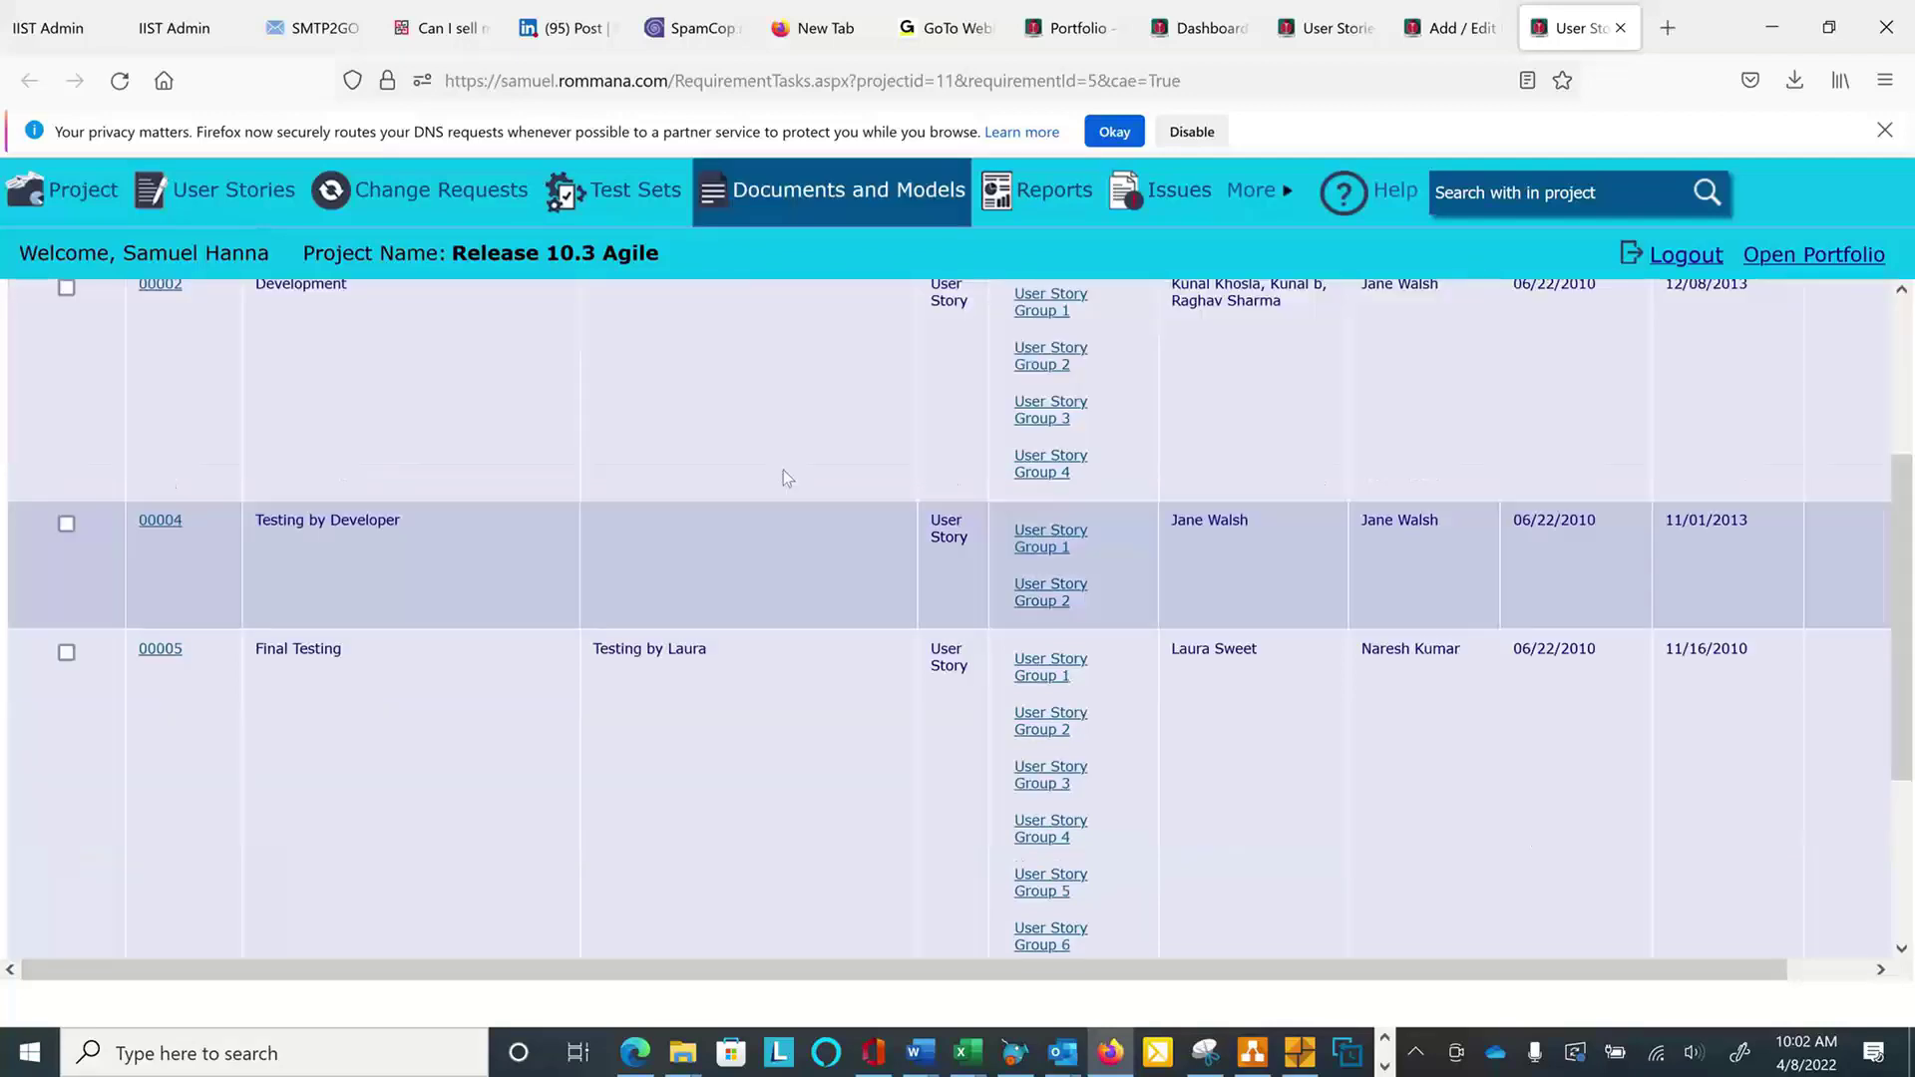
pyautogui.scroll(3, 609, 395)
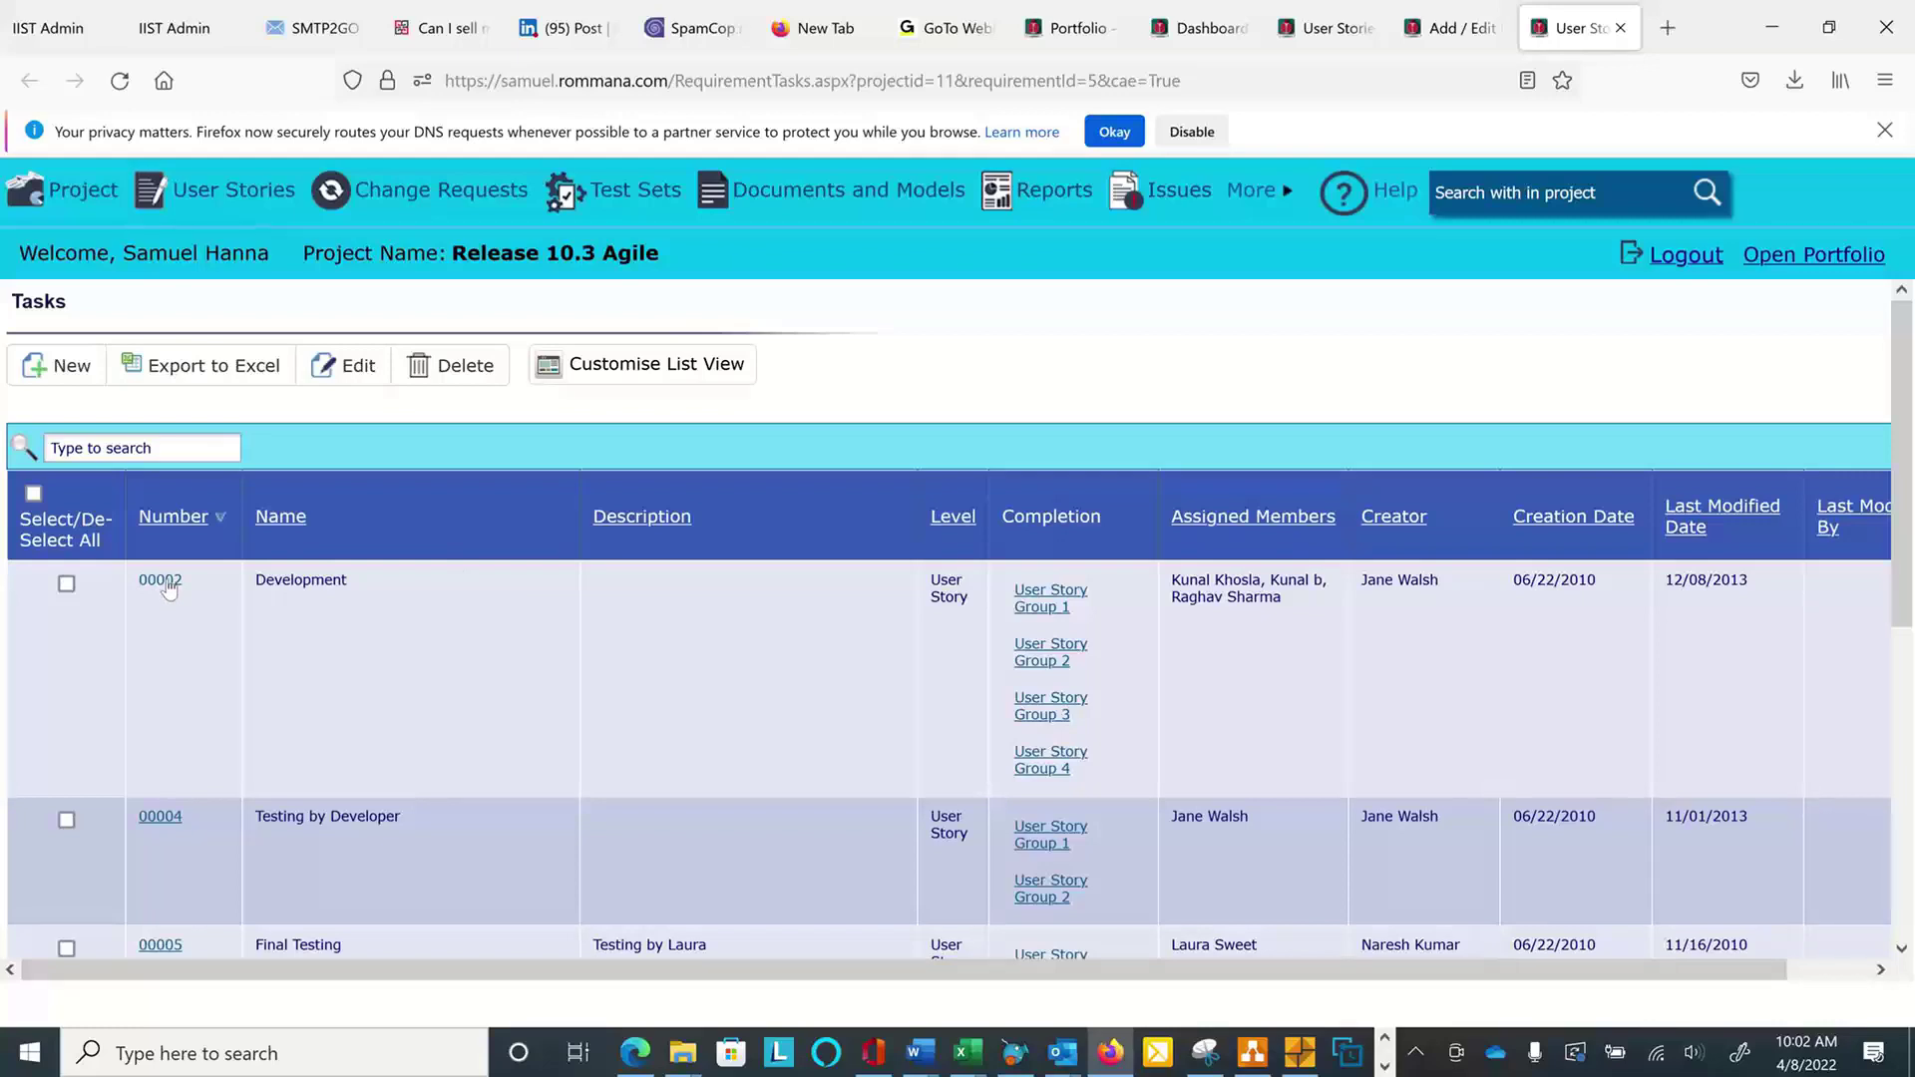
pyautogui.click(1620, 28)
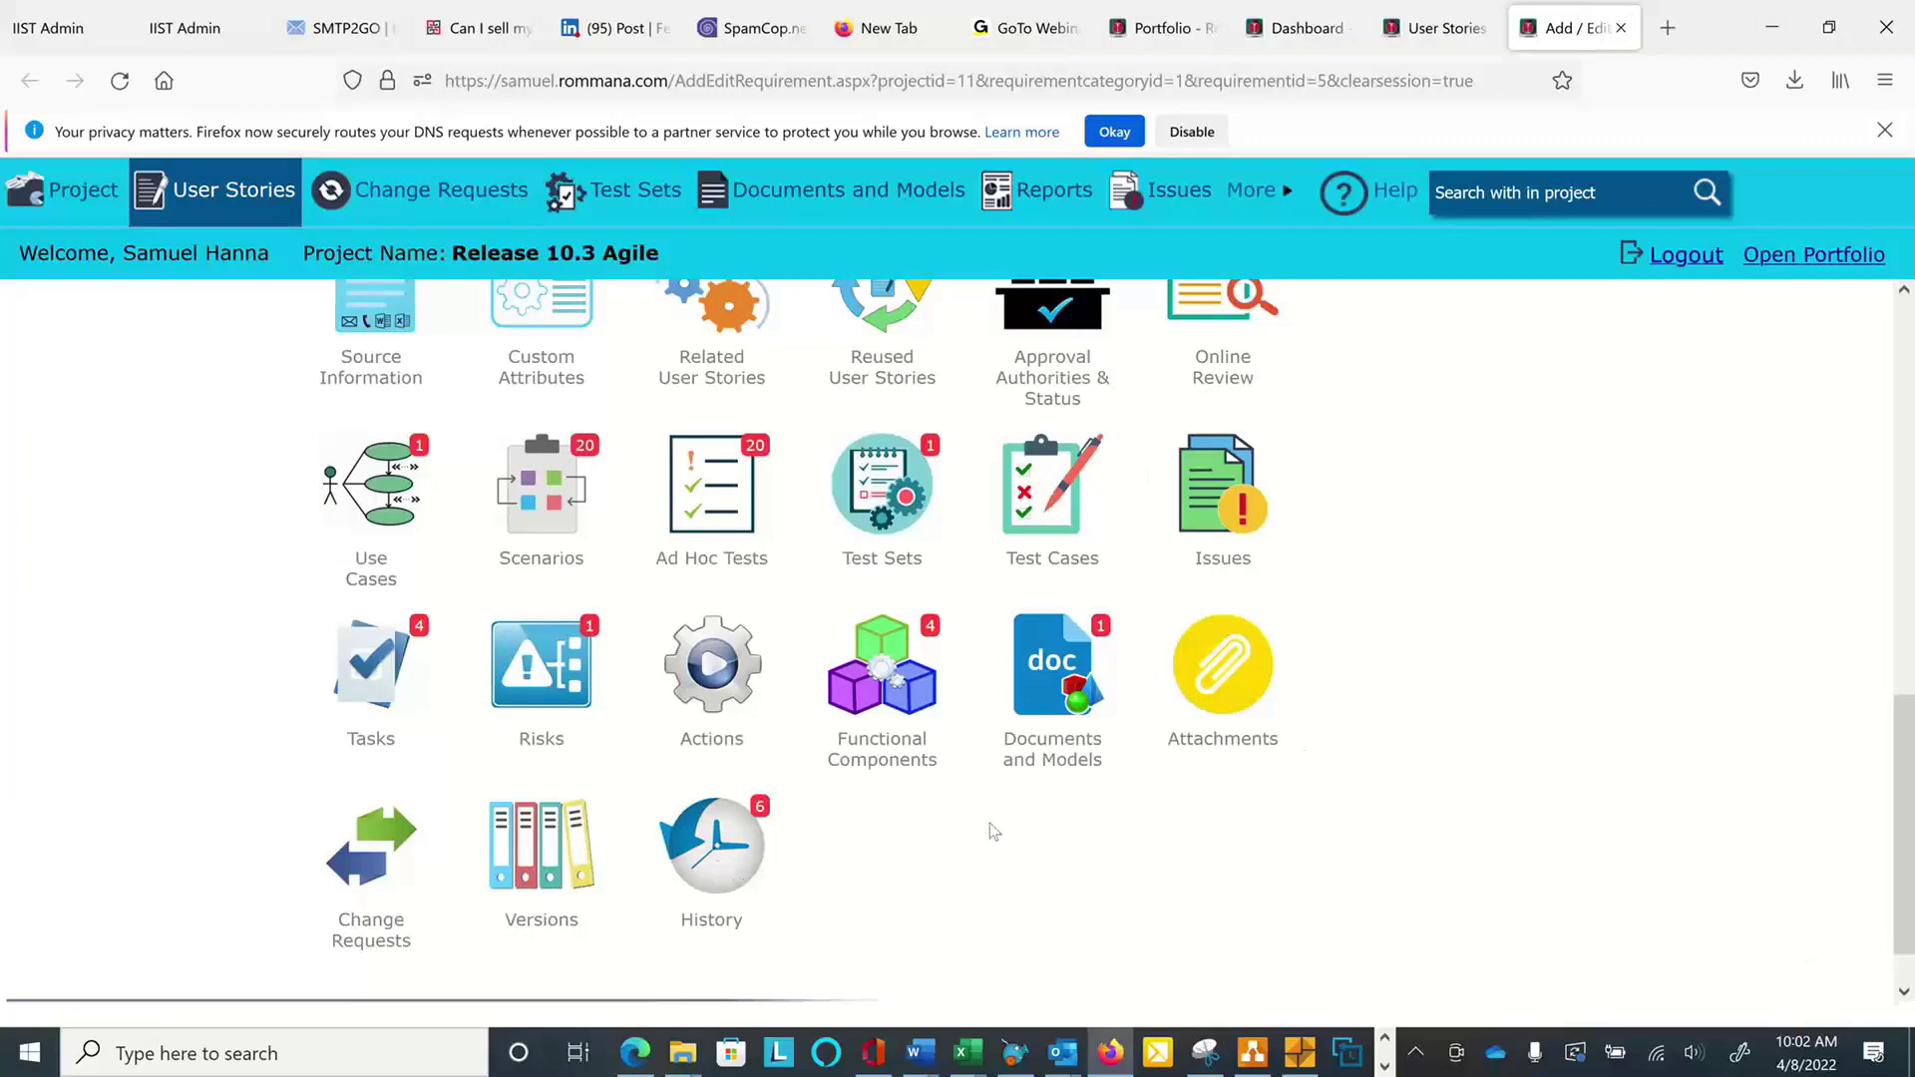
# Open the user story's history and review the old and new values of its modified attributes.
pyautogui.click(727, 864)
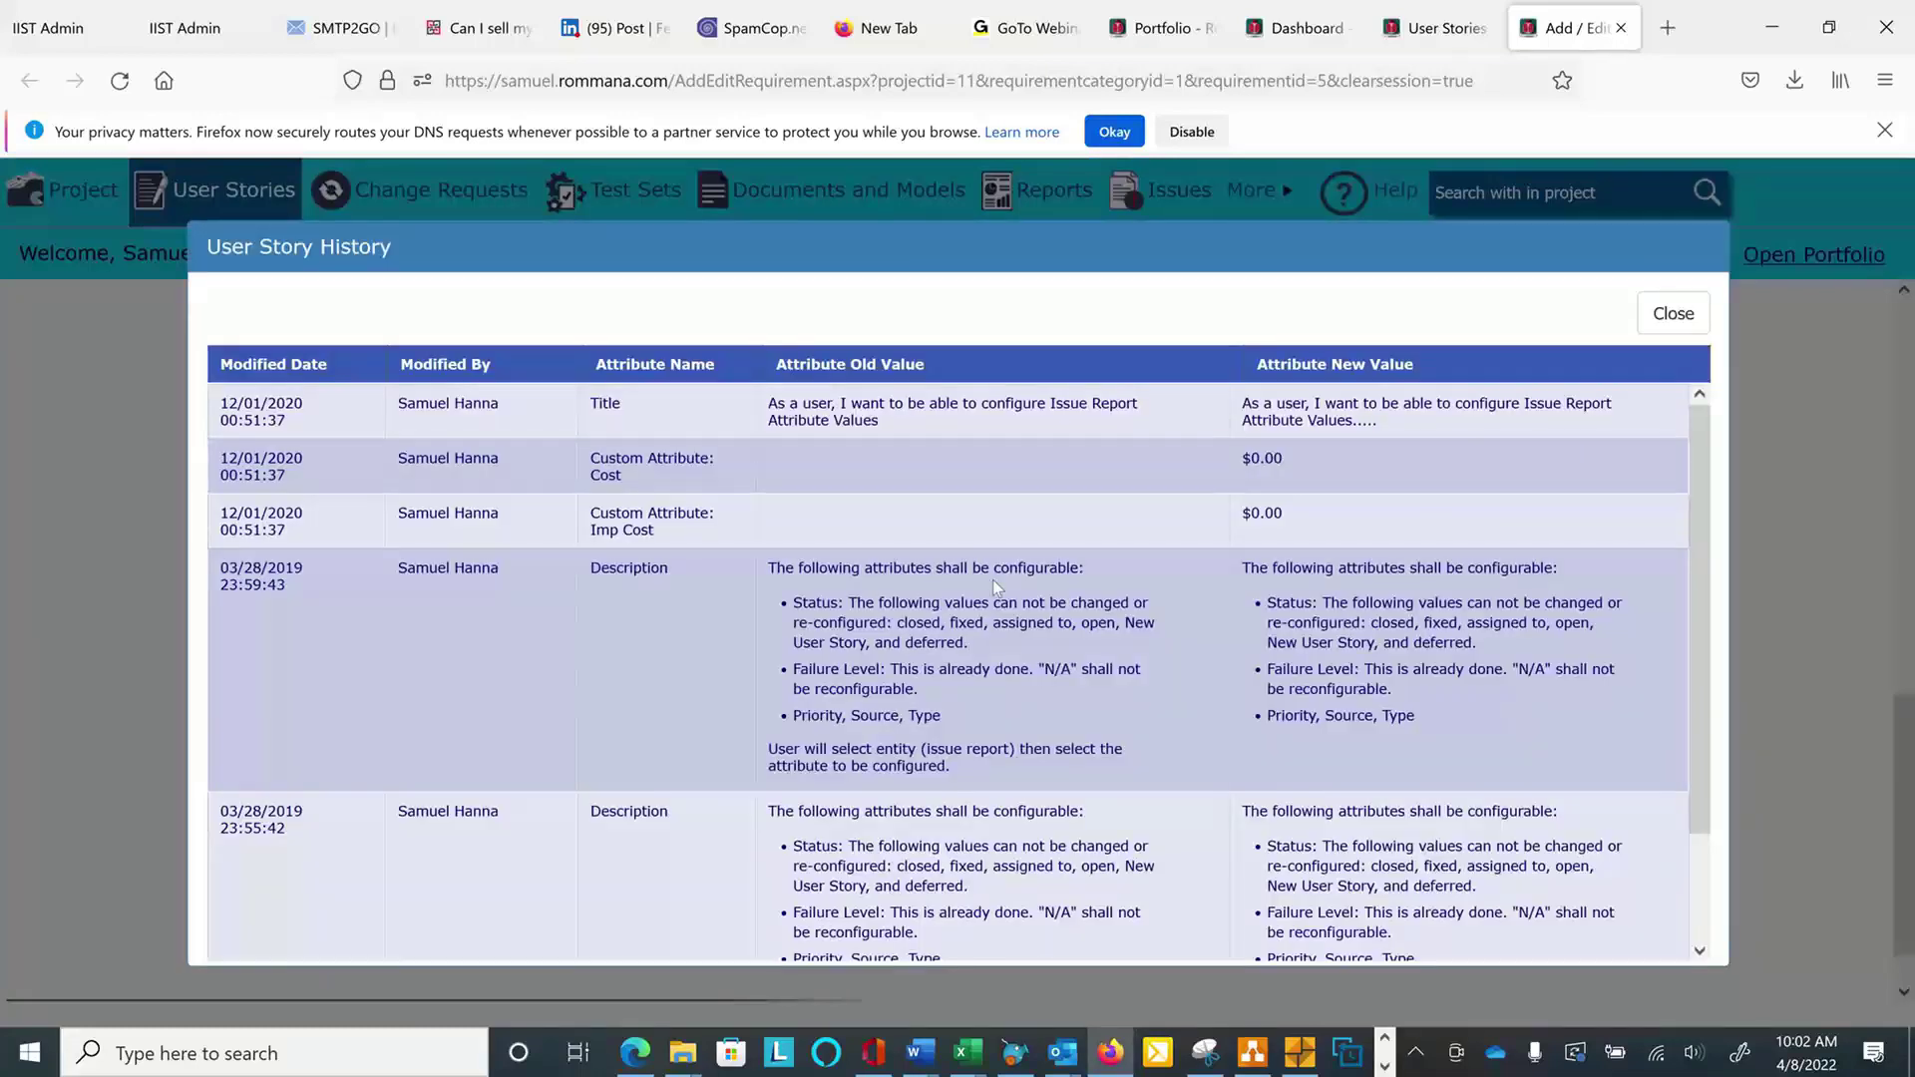
pyautogui.scroll(-3, 997, 599)
pyautogui.scroll(2, 1003, 610)
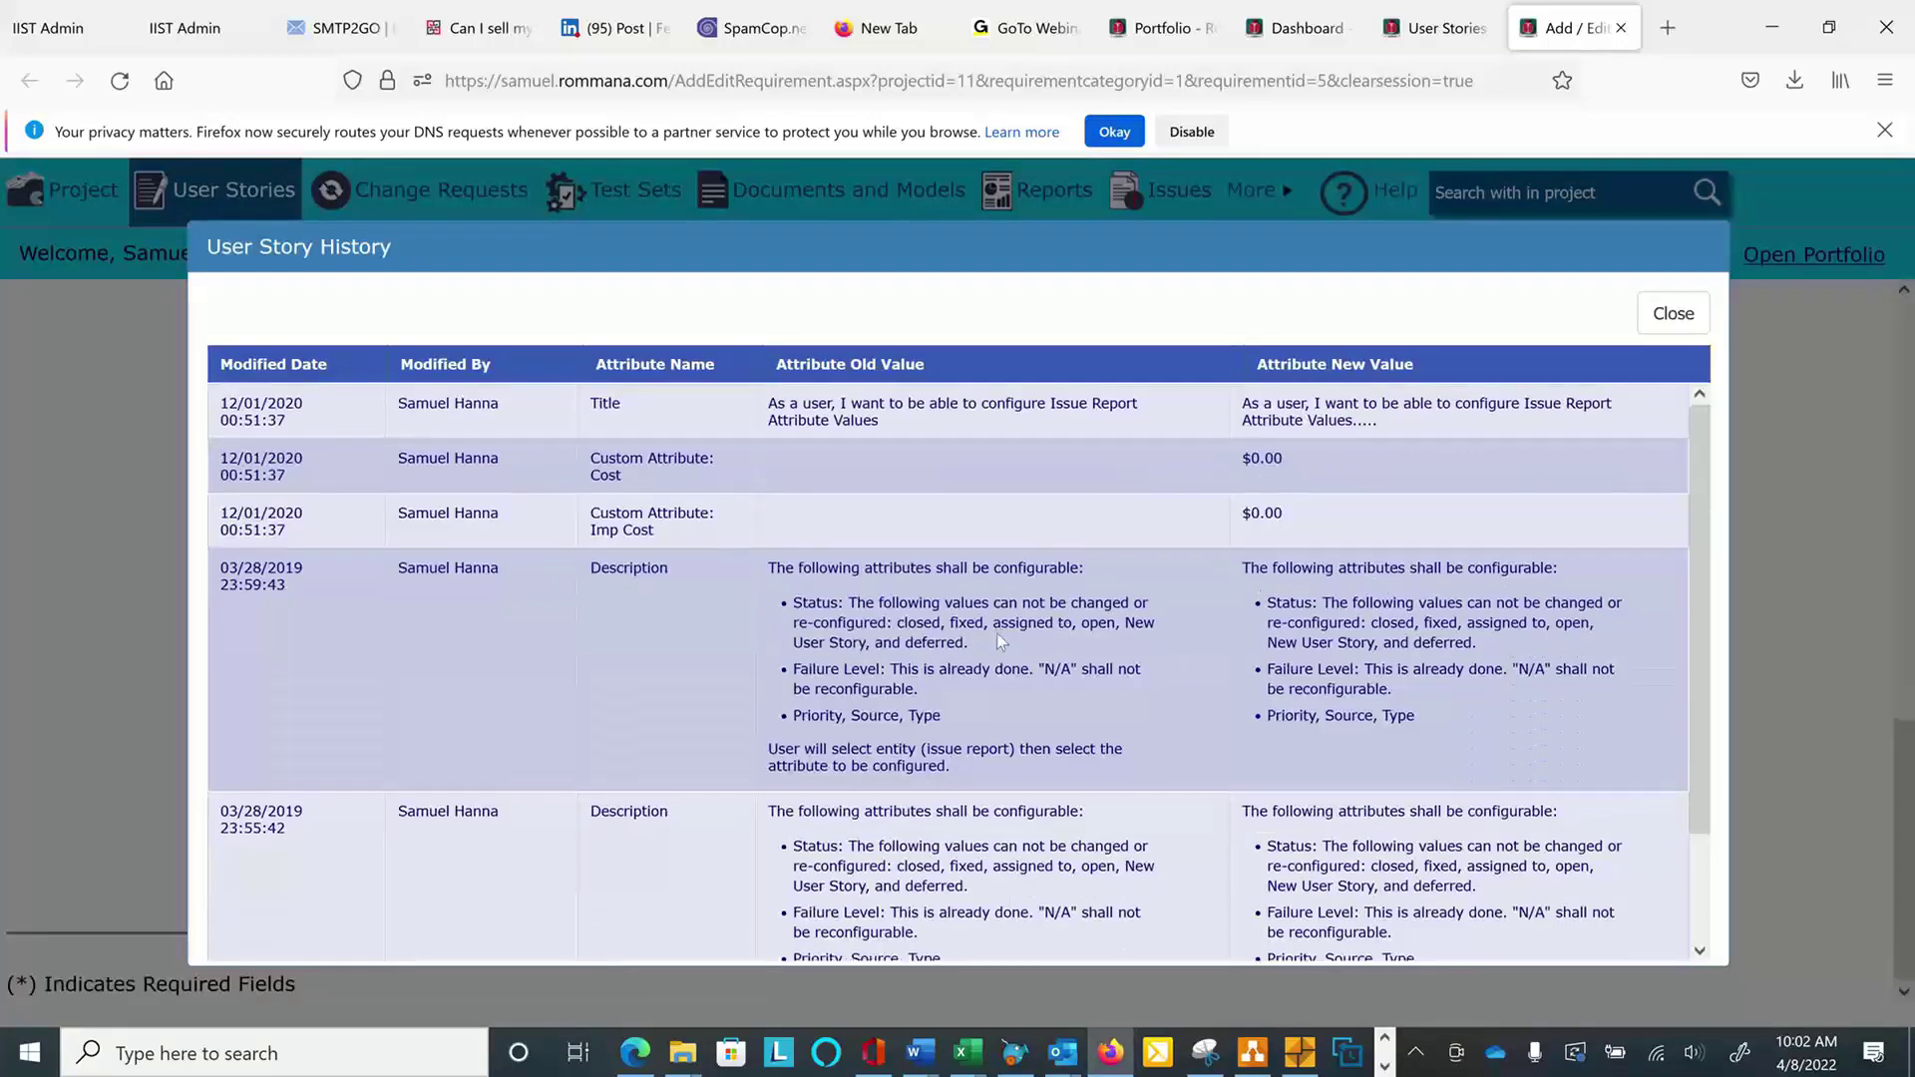
pyautogui.scroll(-2, 997, 558)
pyautogui.scroll(4, 897, 449)
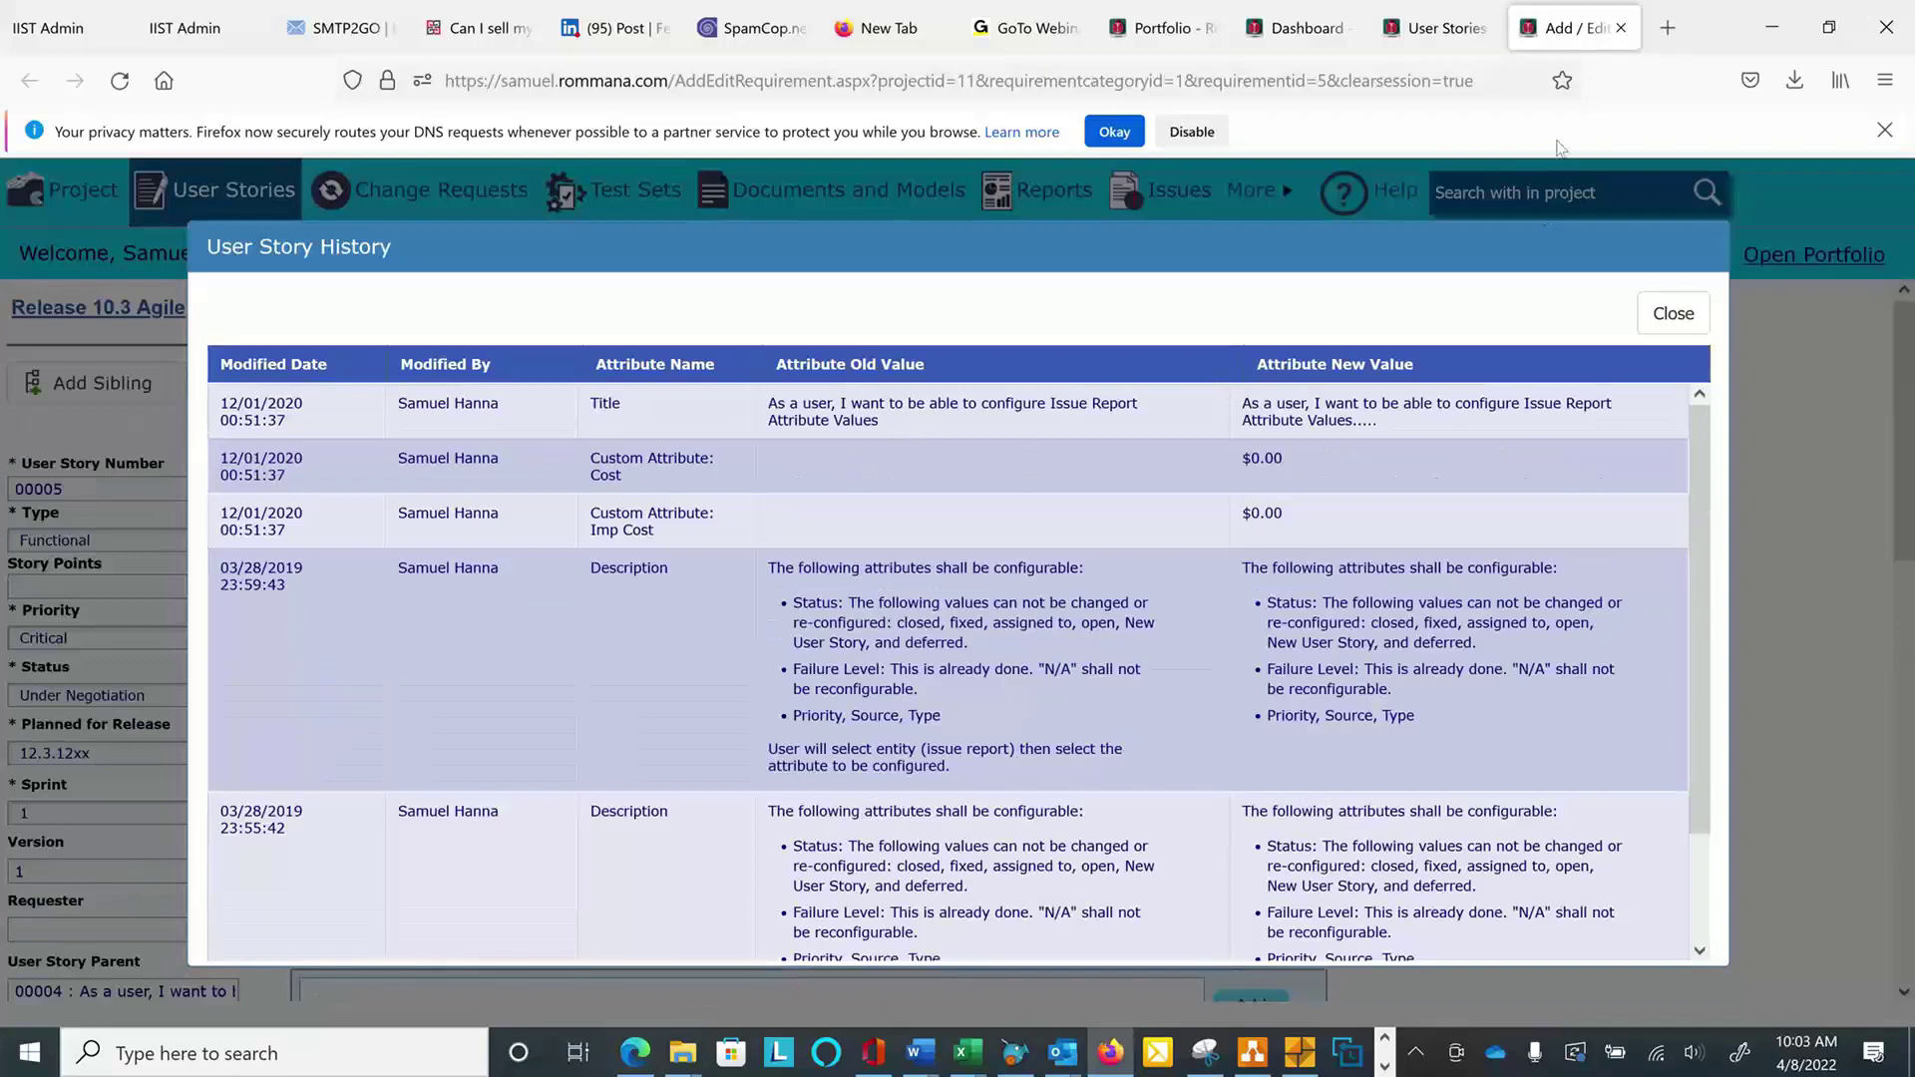
# Leave the history by reopening user story 00005, and check the story's source information.
pyautogui.click(1620, 28)
pyautogui.click(1087, 513)
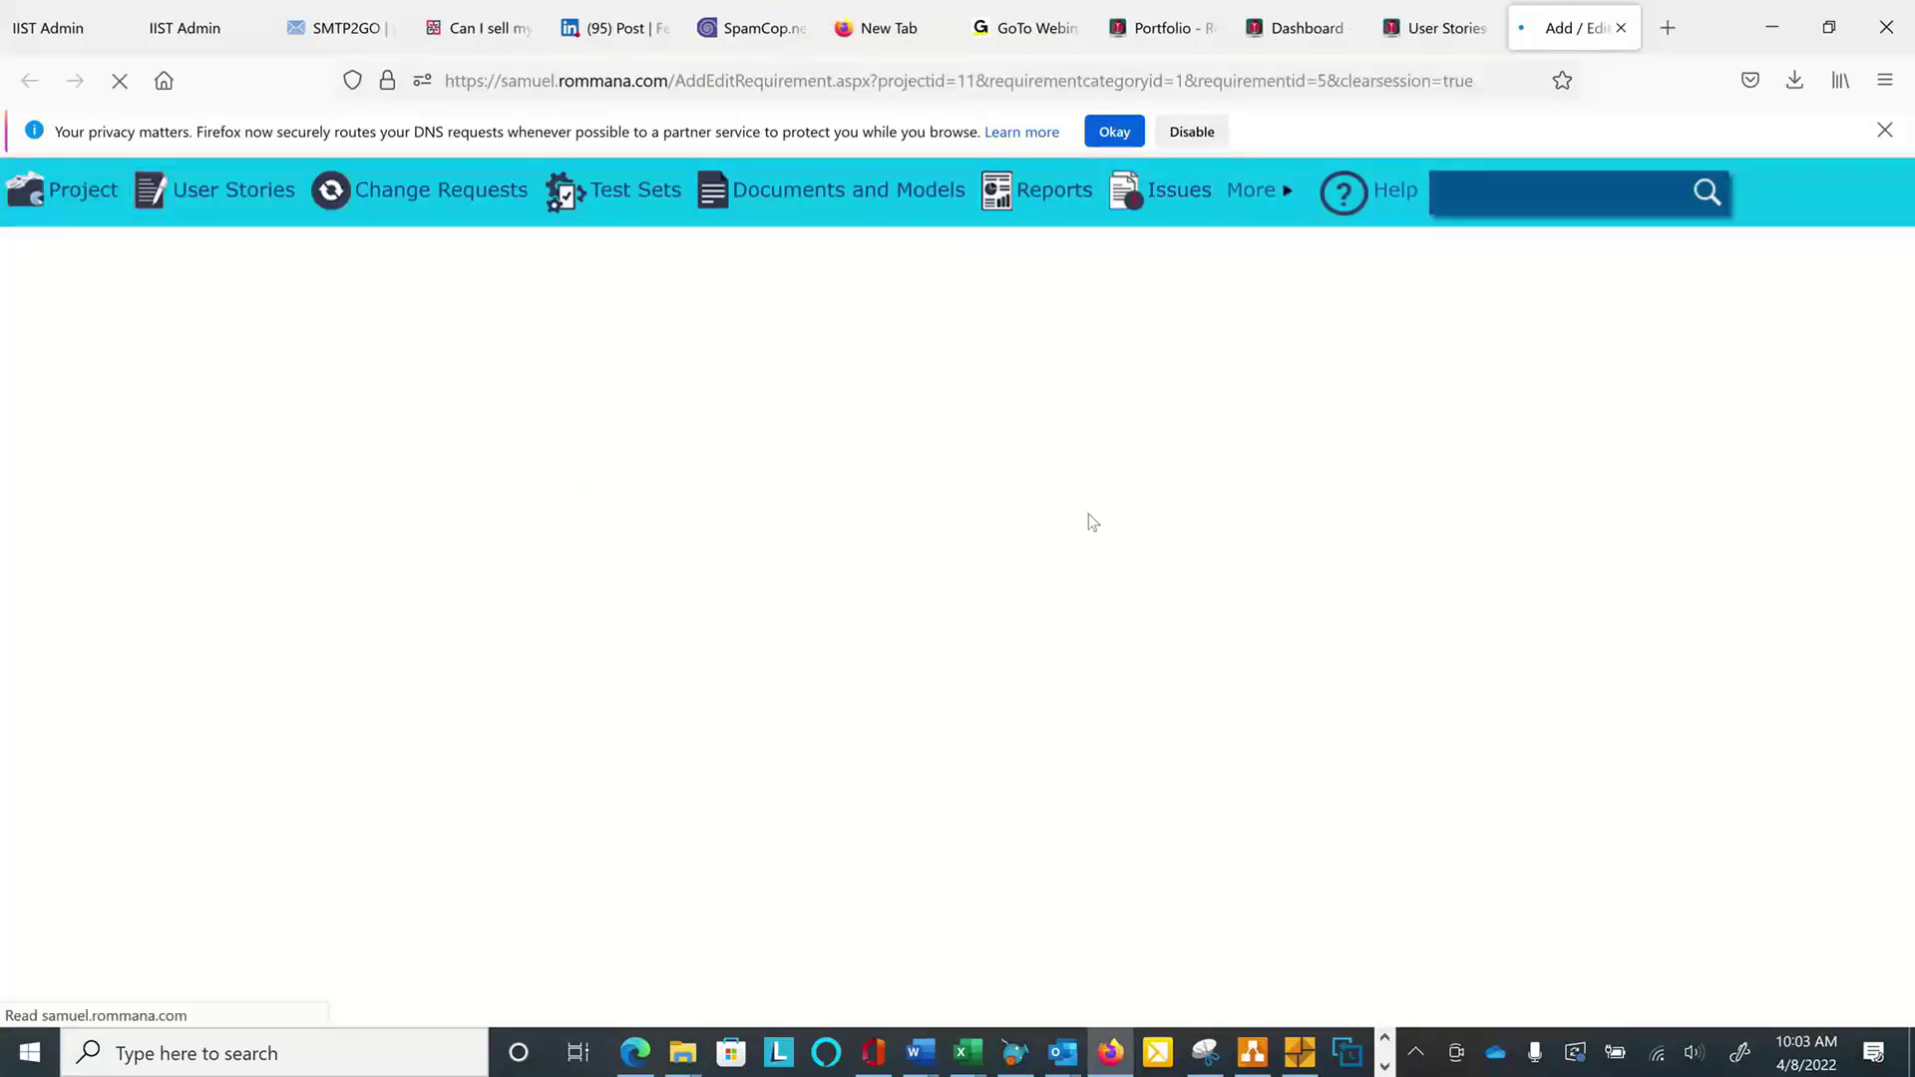
pyautogui.scroll(-10, 1090, 524)
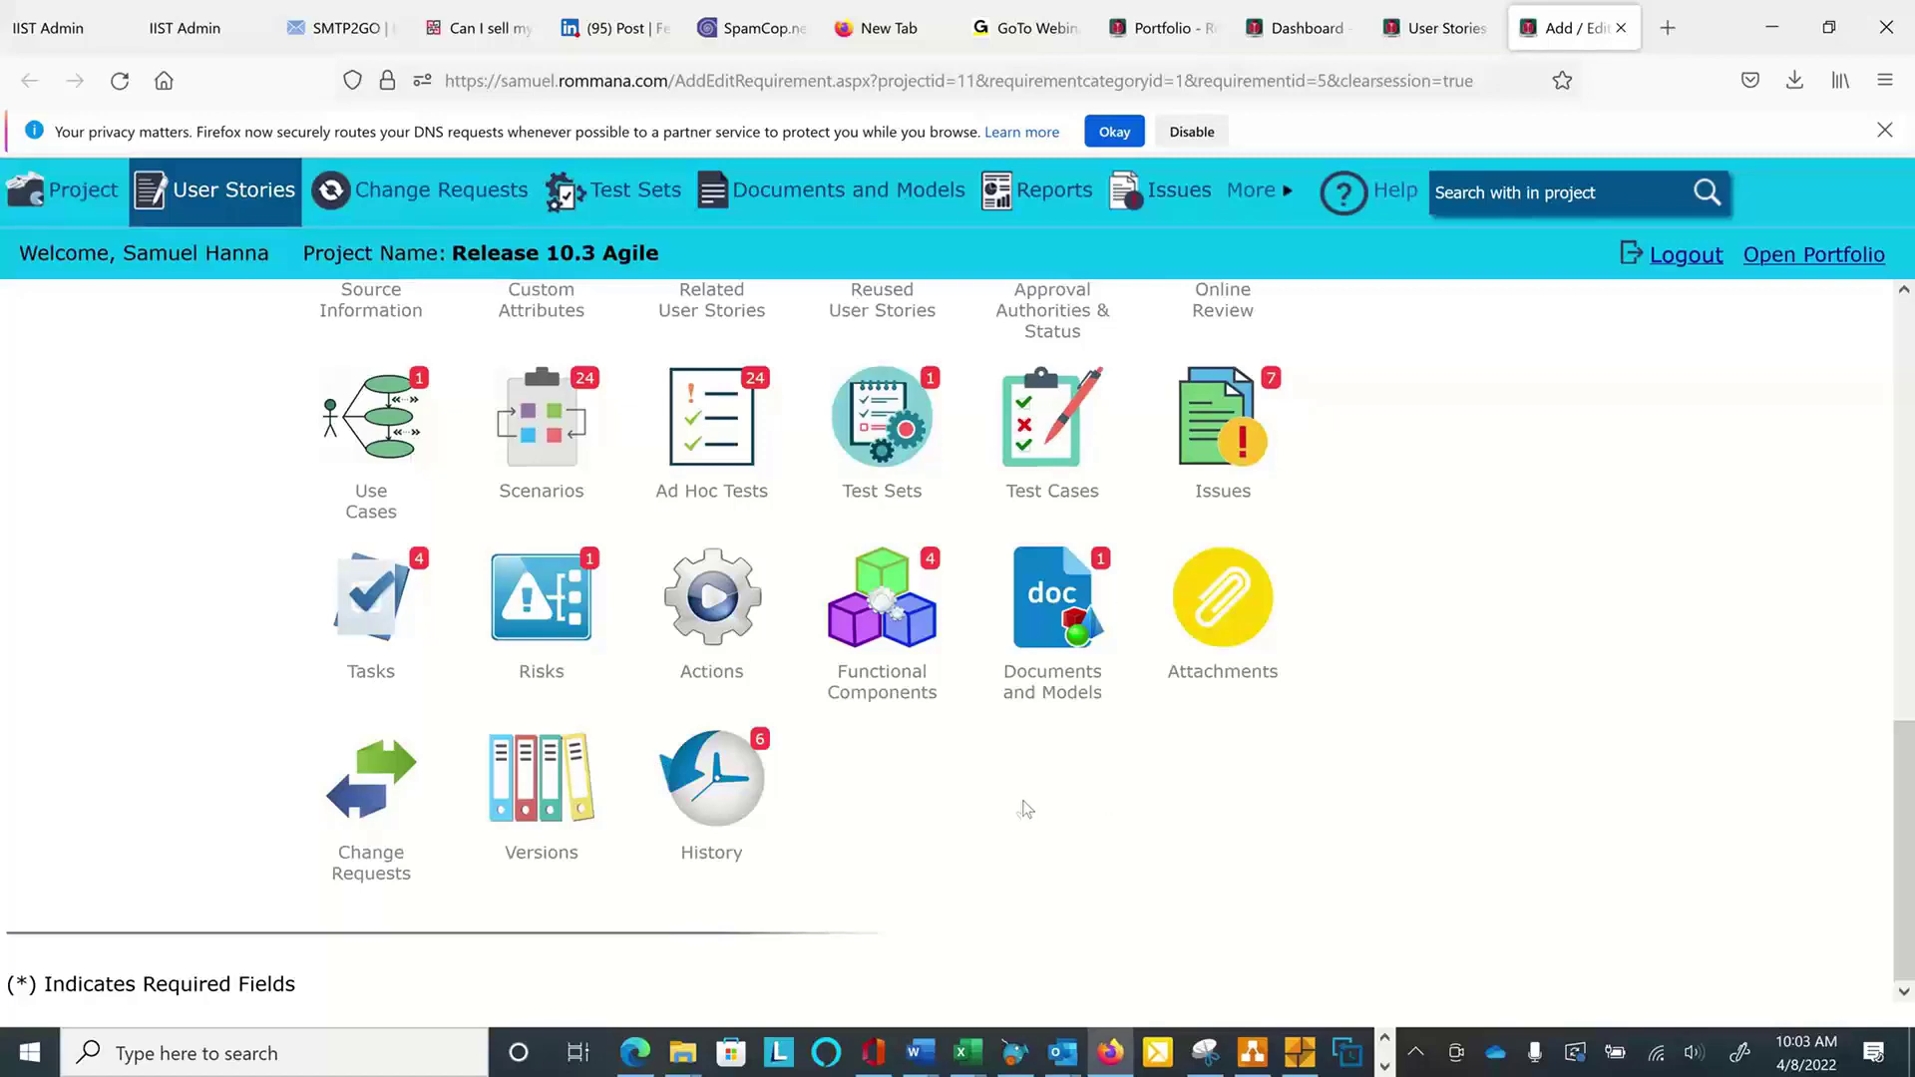
pyautogui.scroll(5, 1027, 808)
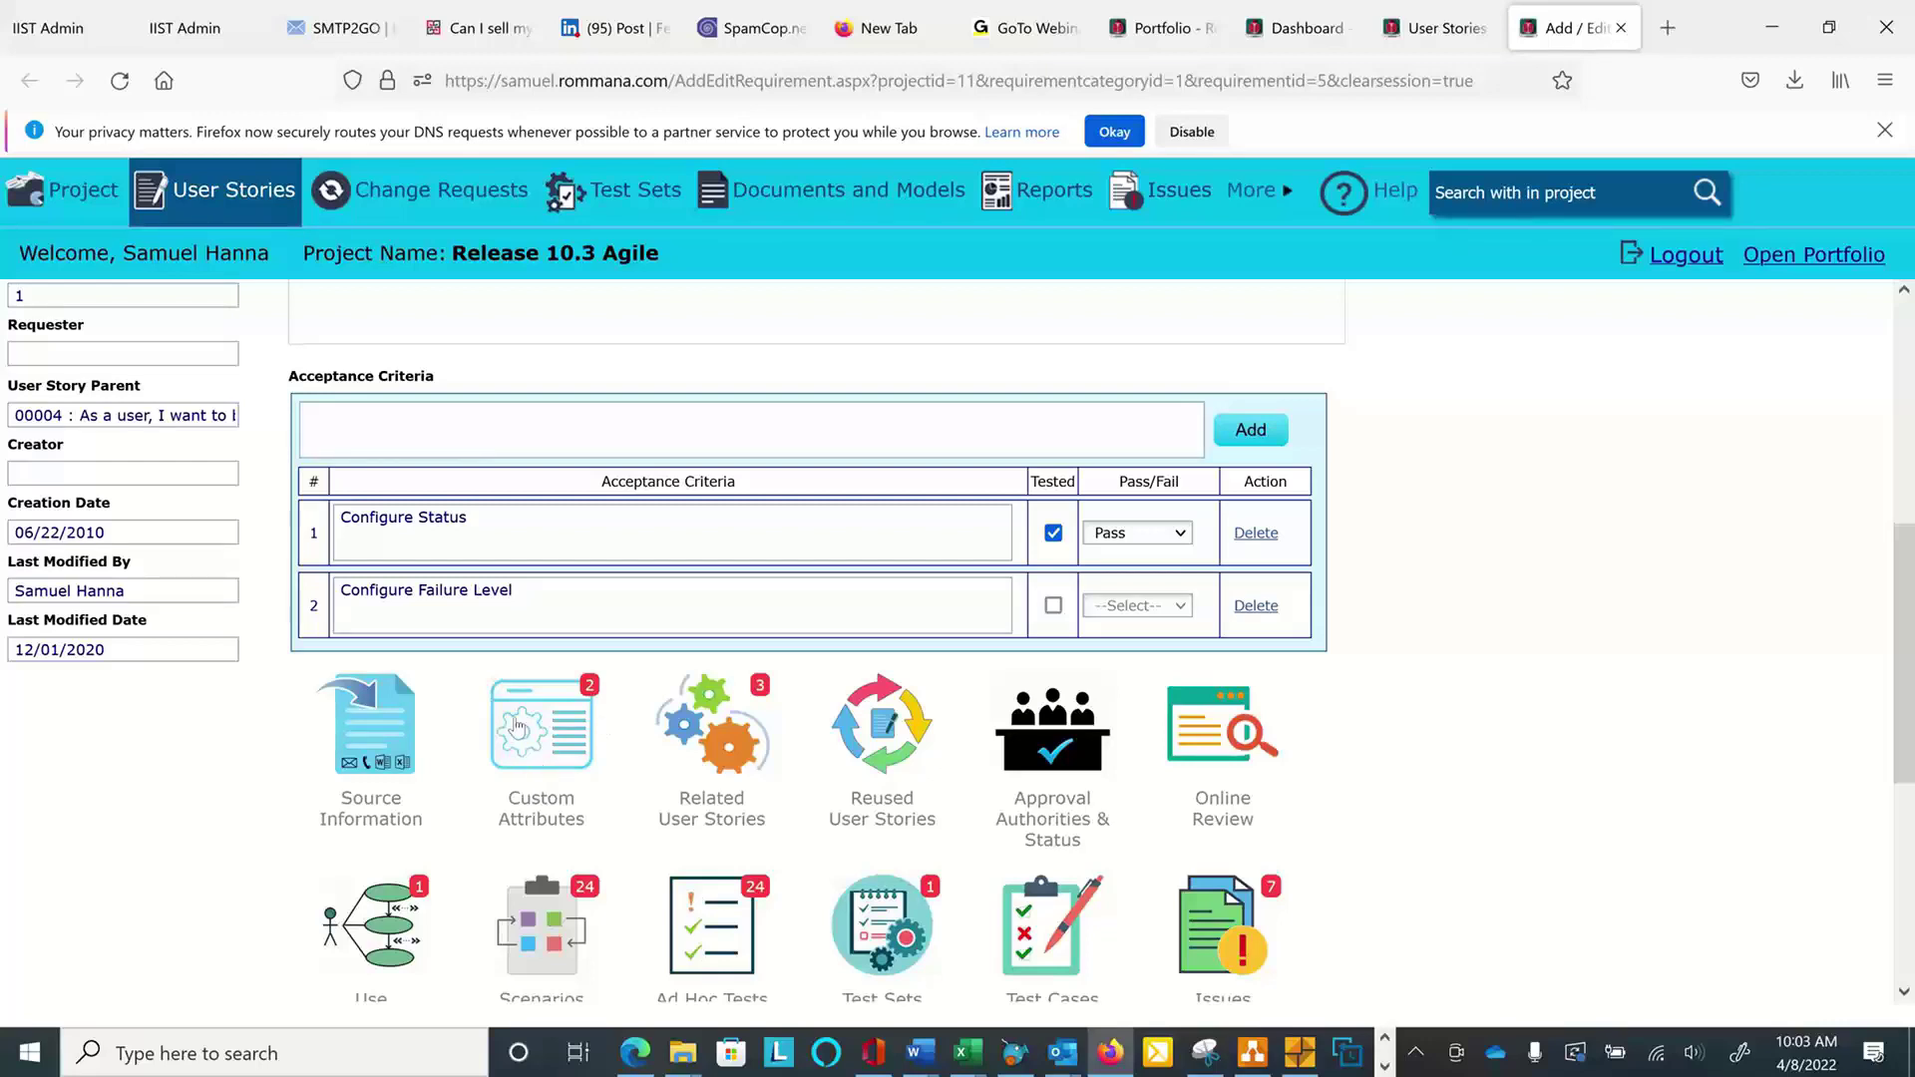
pyautogui.click(387, 732)
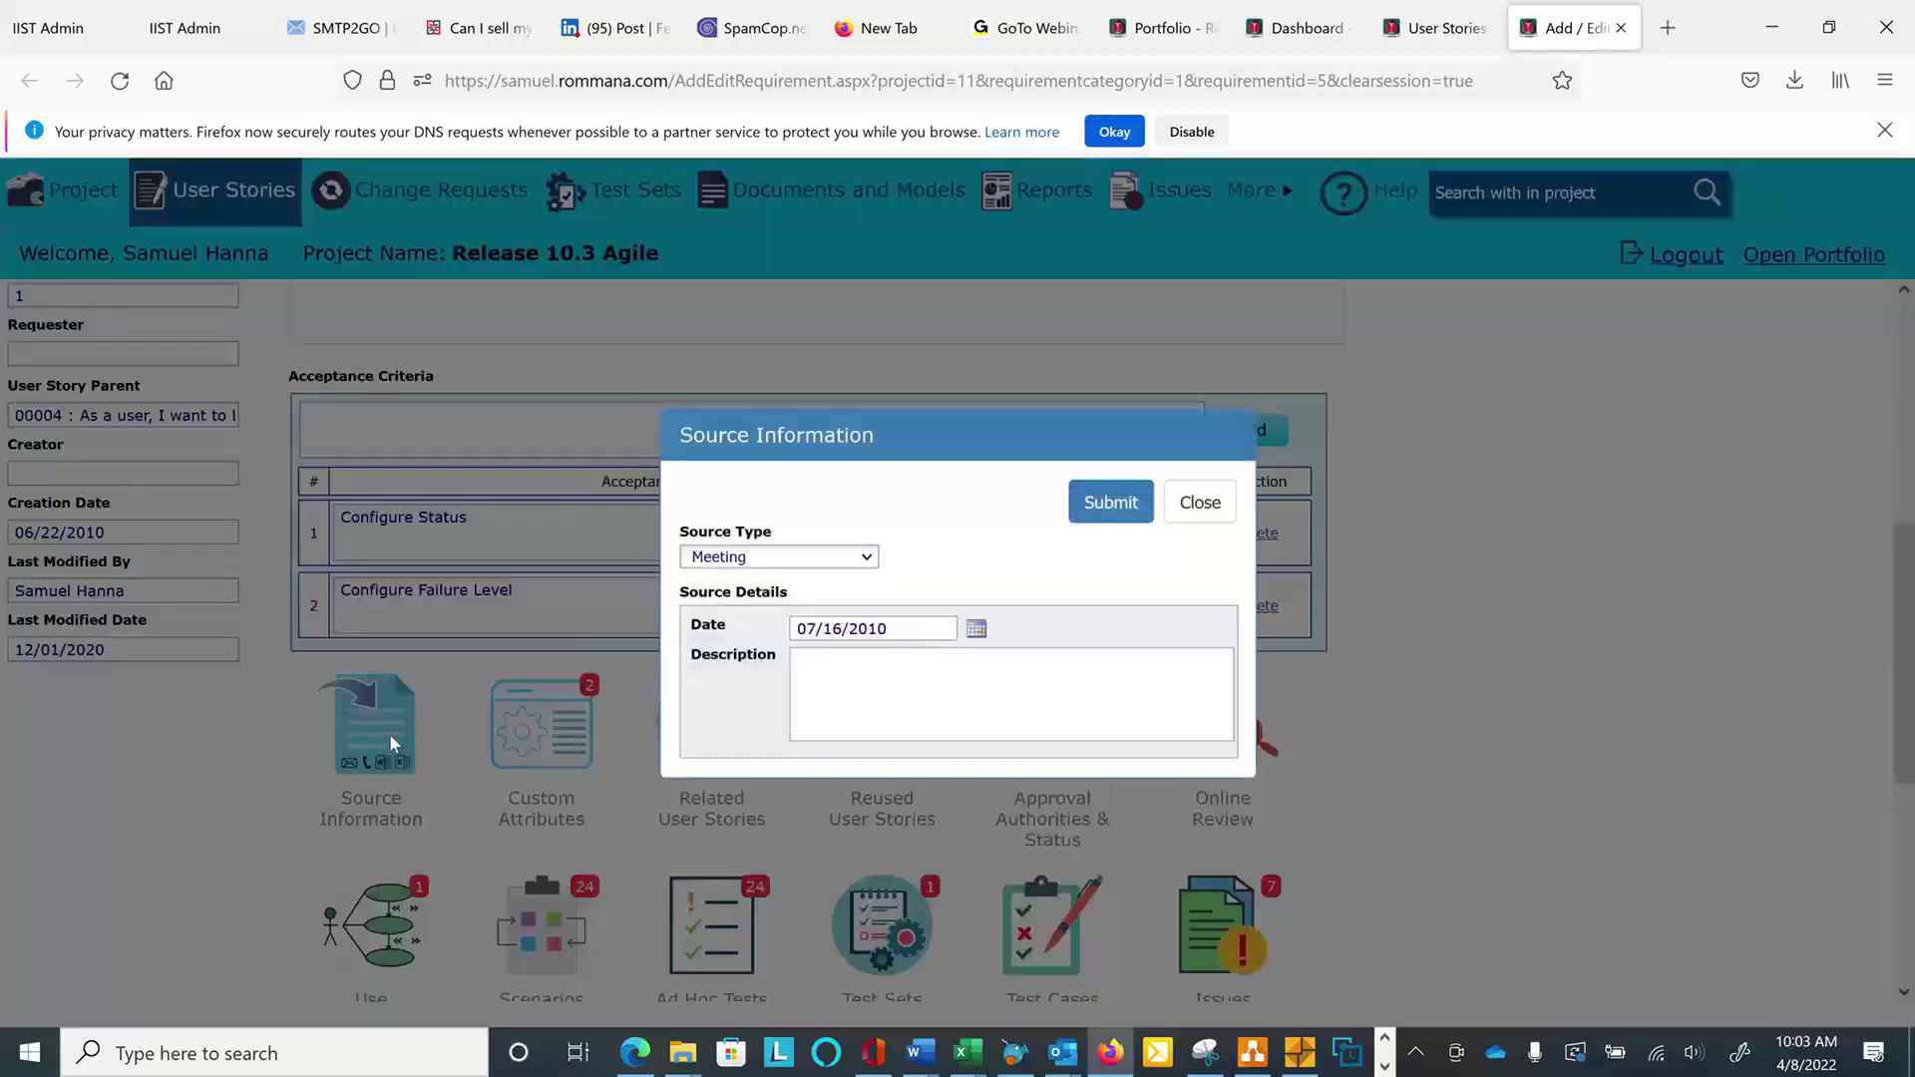
pyautogui.click(1200, 503)
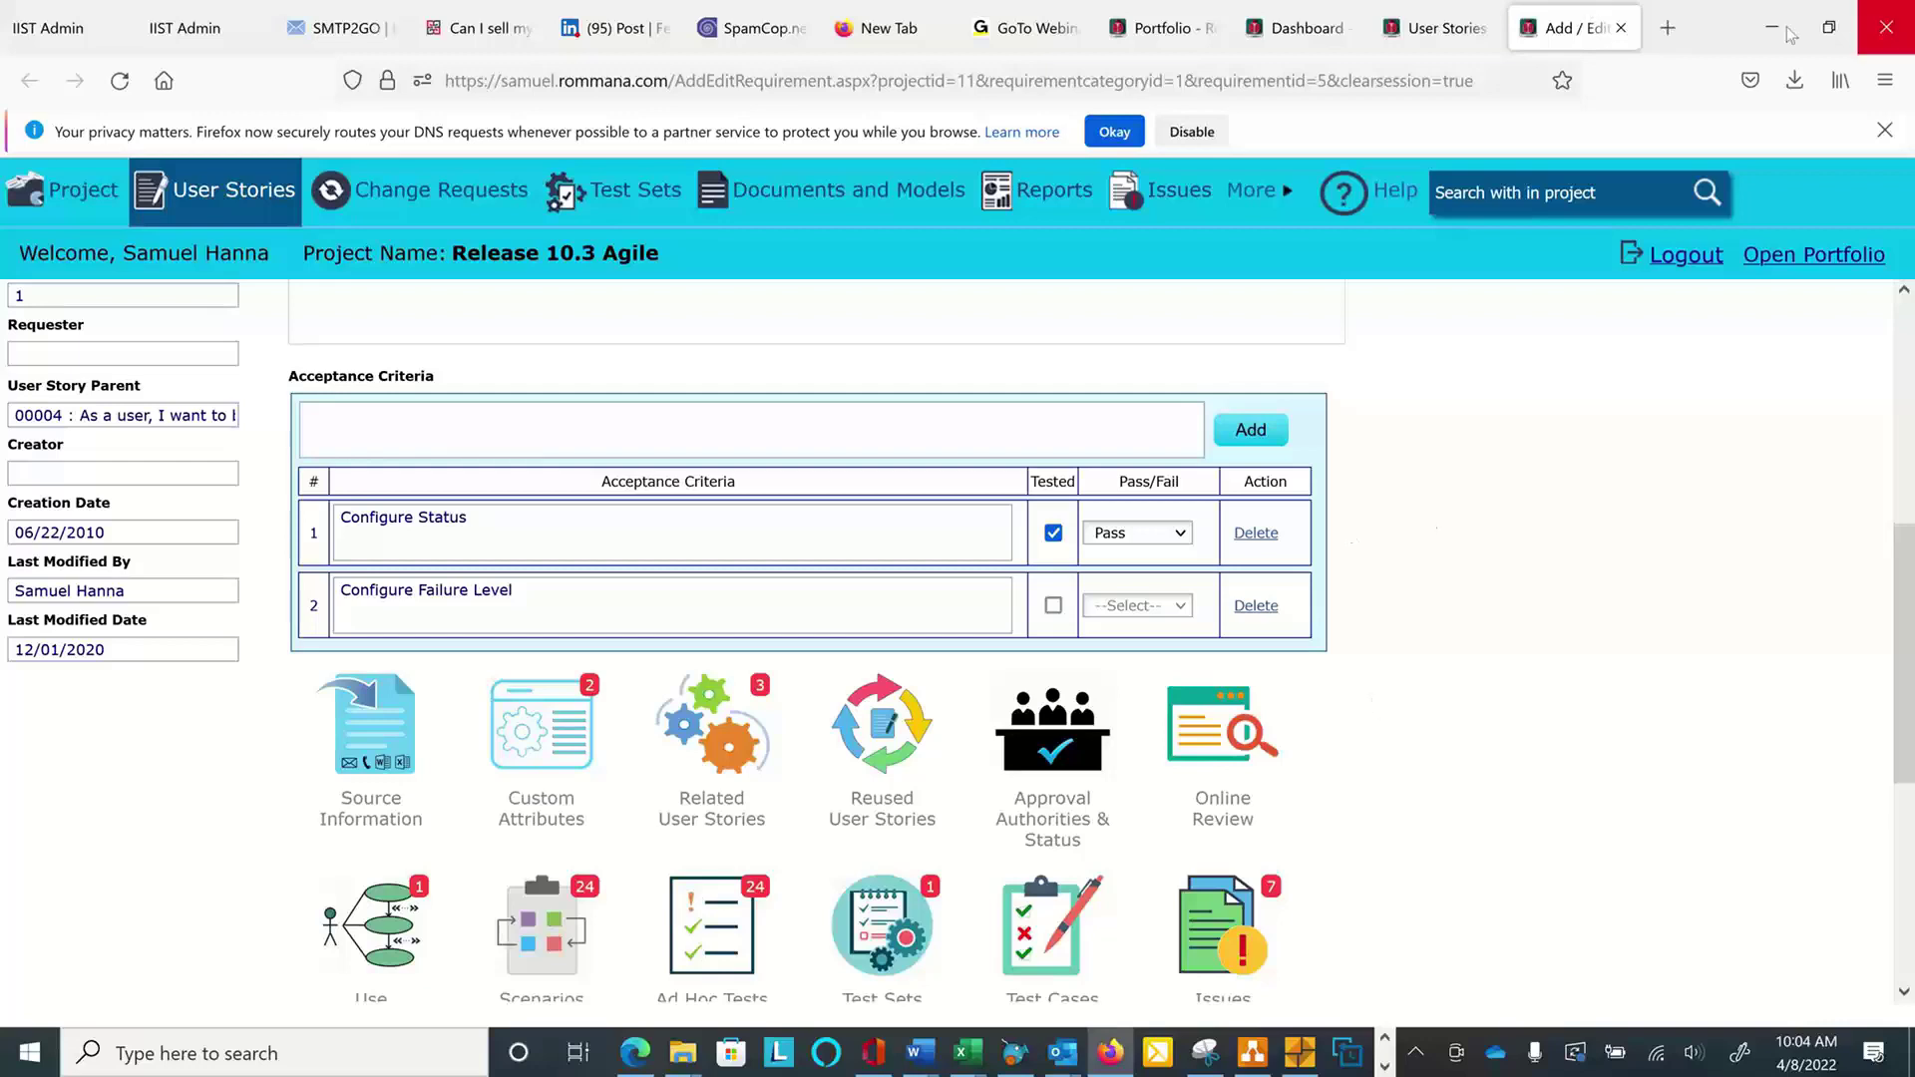
# Open the website rommanasoftware.com in a new browser tab.
pyautogui.click(1668, 28)
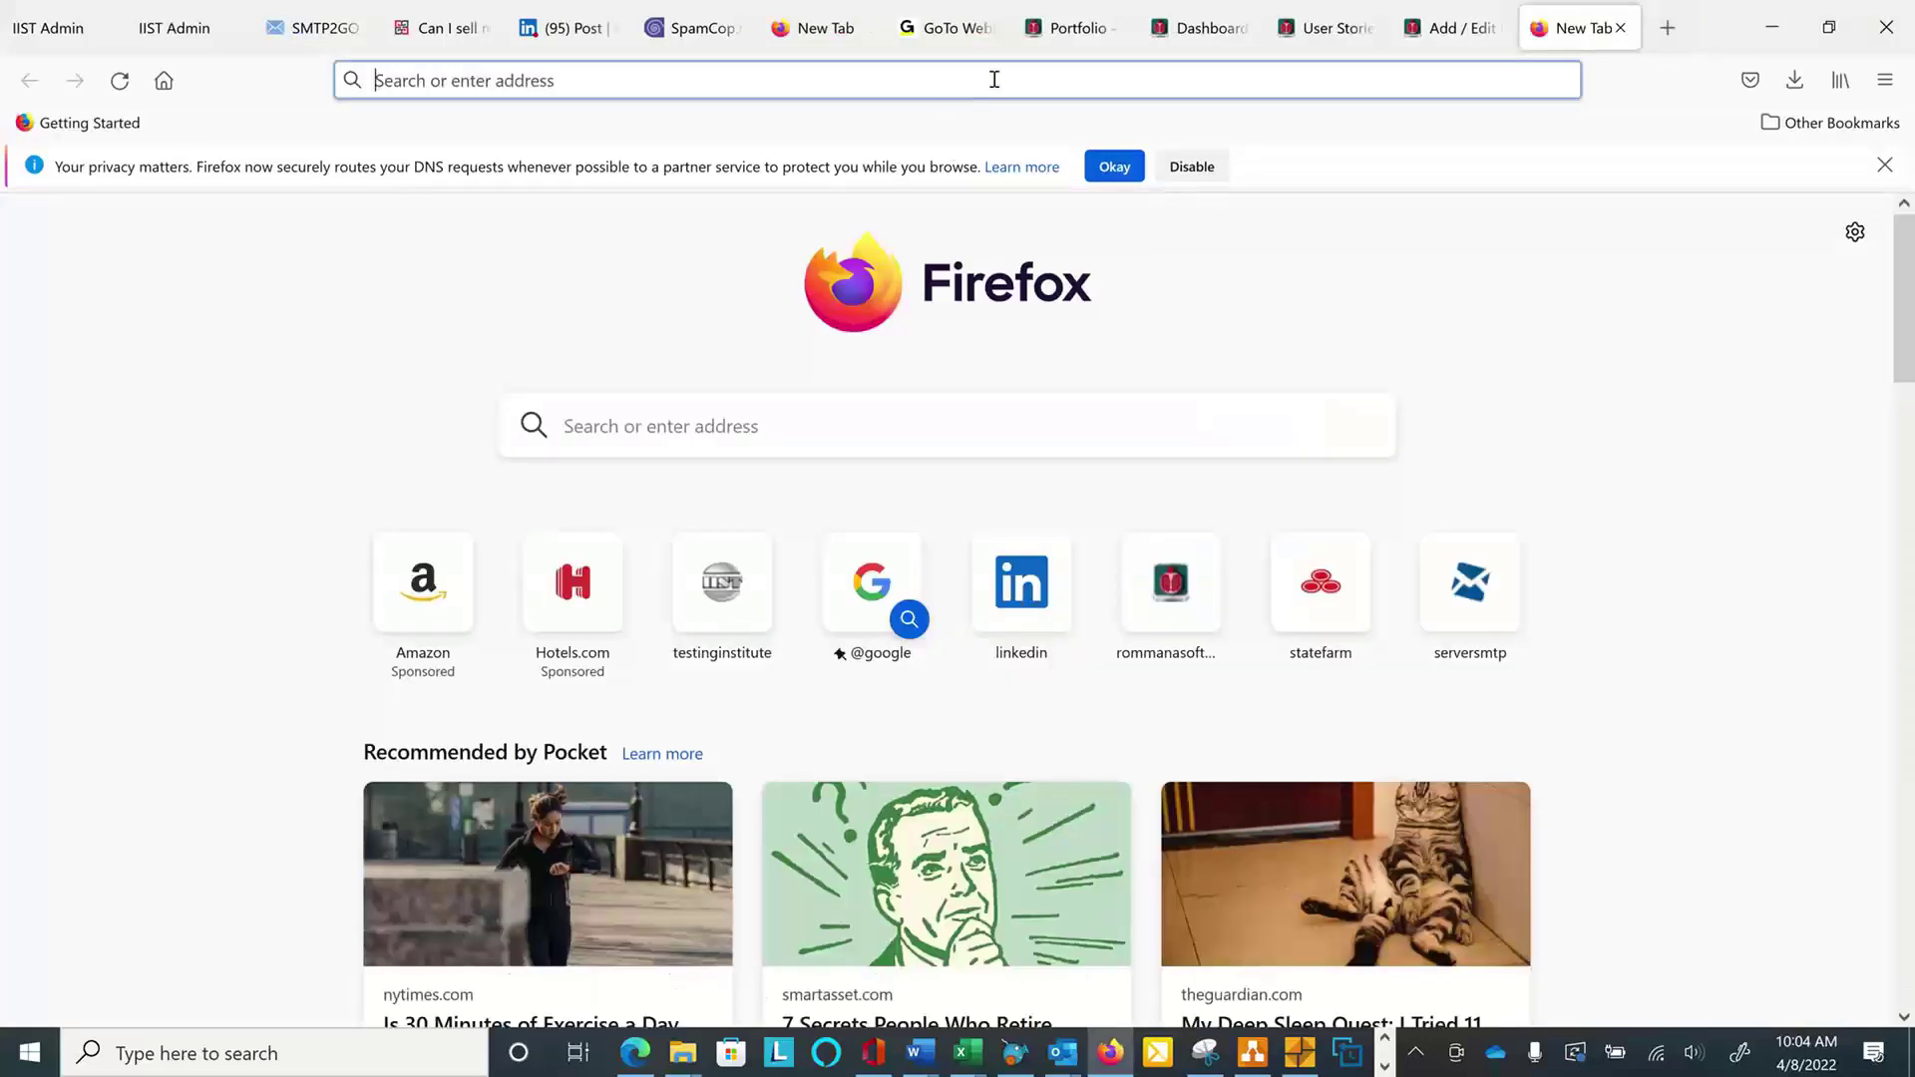
pyautogui.write('rommanasoftware.com/')
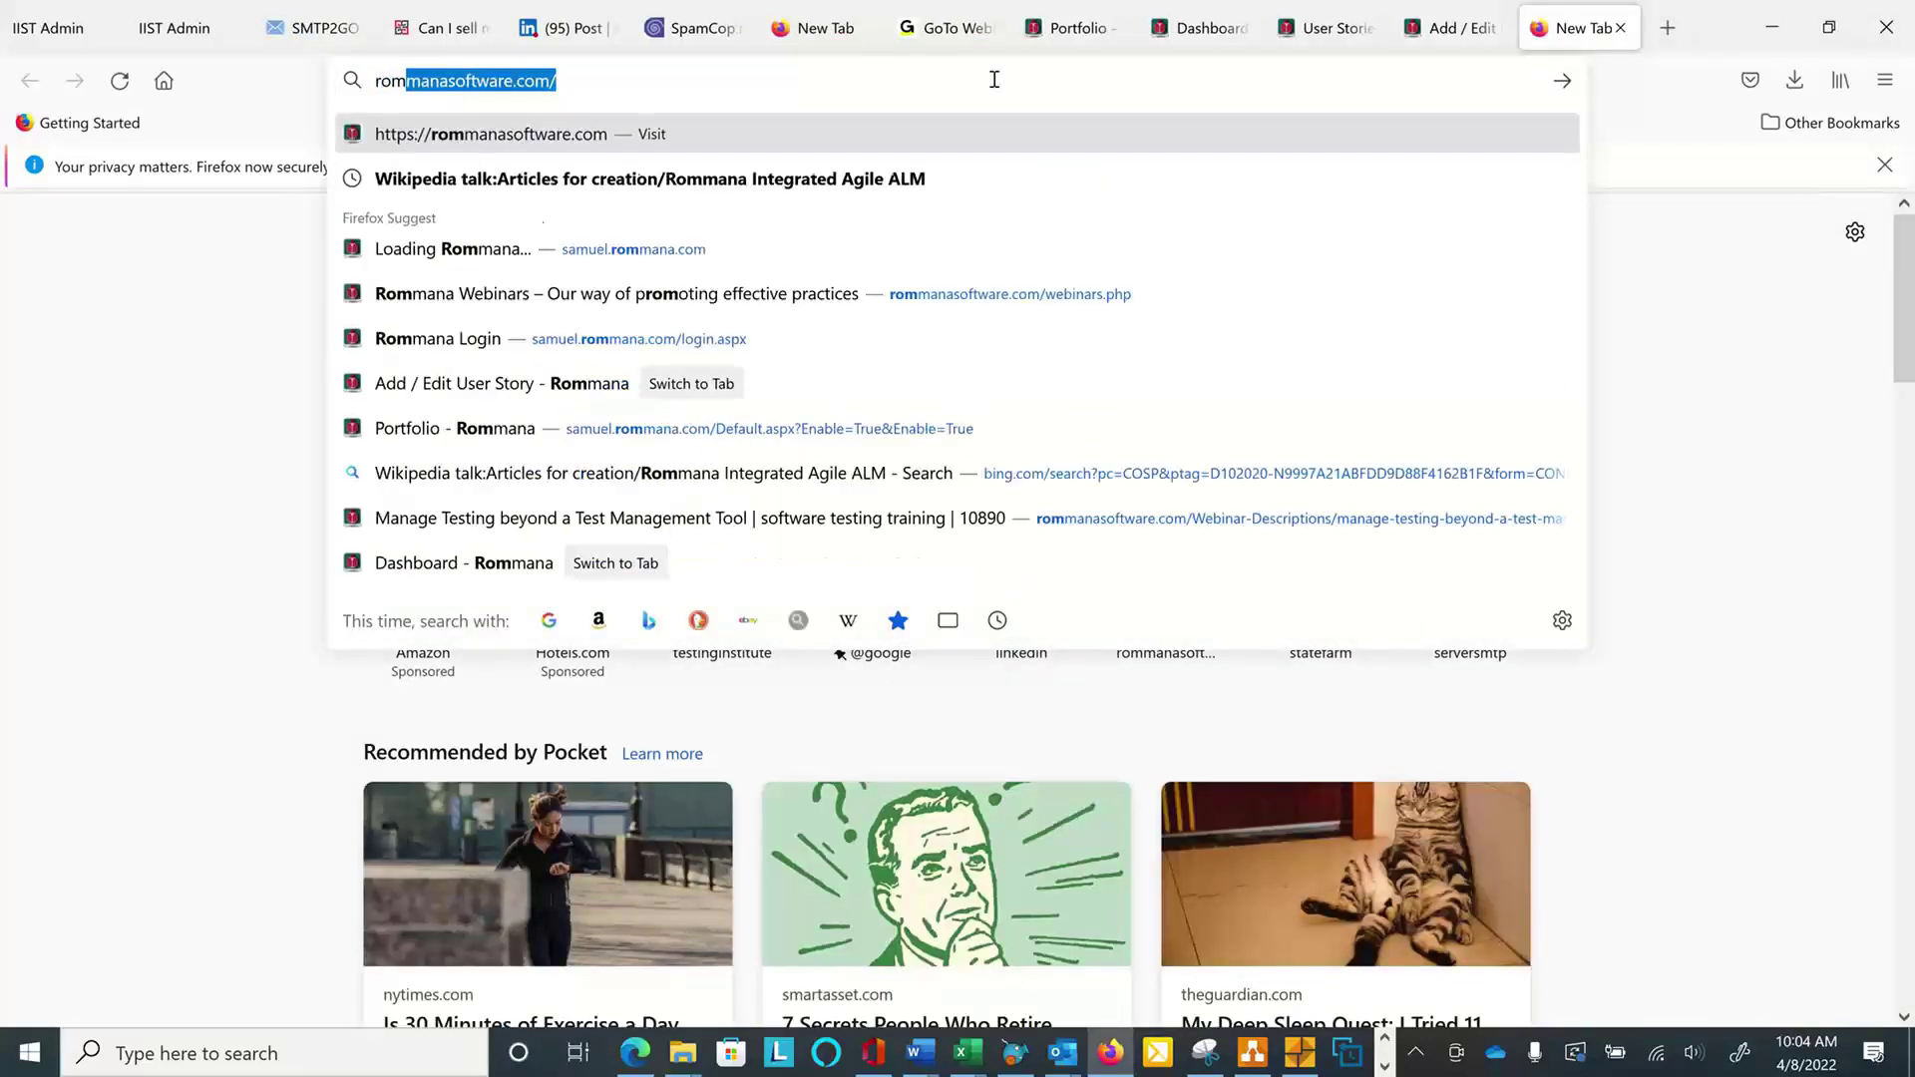
pyautogui.press('Return')
pyautogui.press('Return')
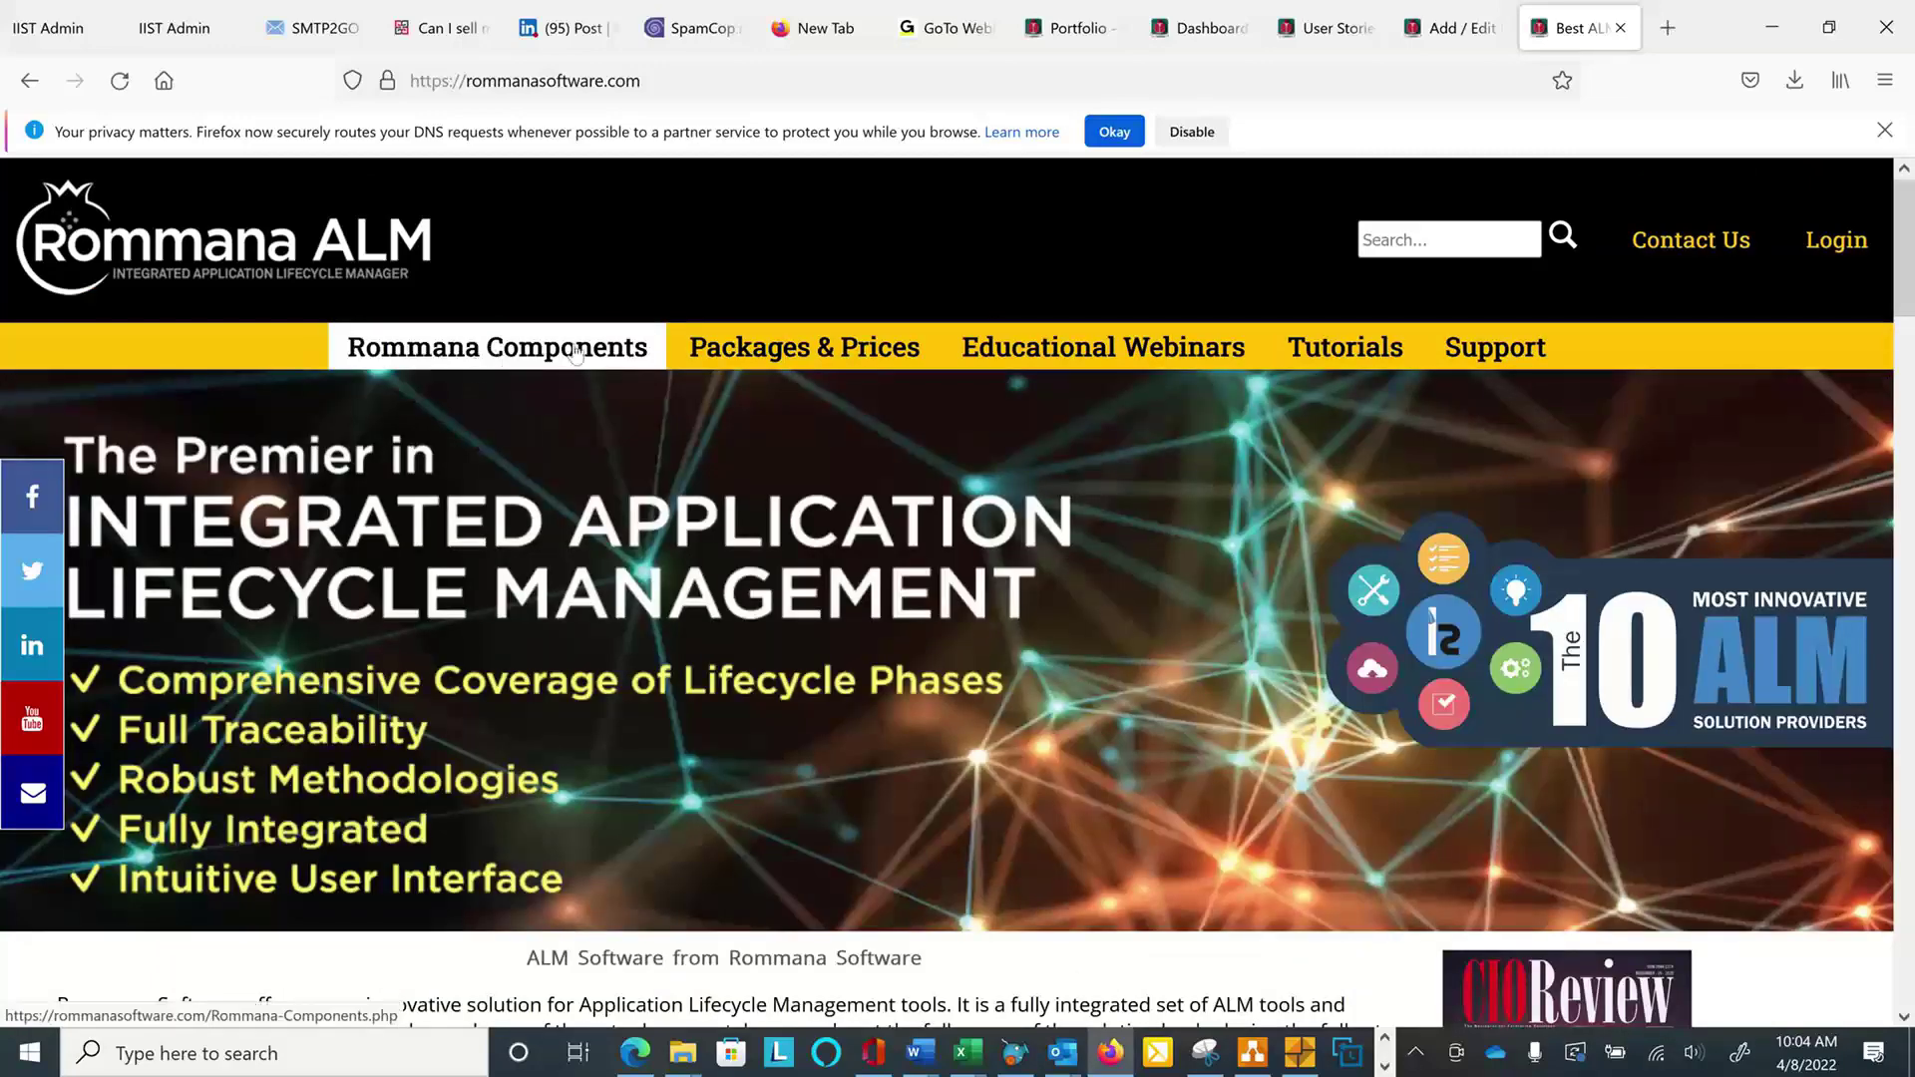
# Open the Packages & Prices page and look through the packages down to Complete Rommana ALM, including their free trial options.
pyautogui.click(743, 357)
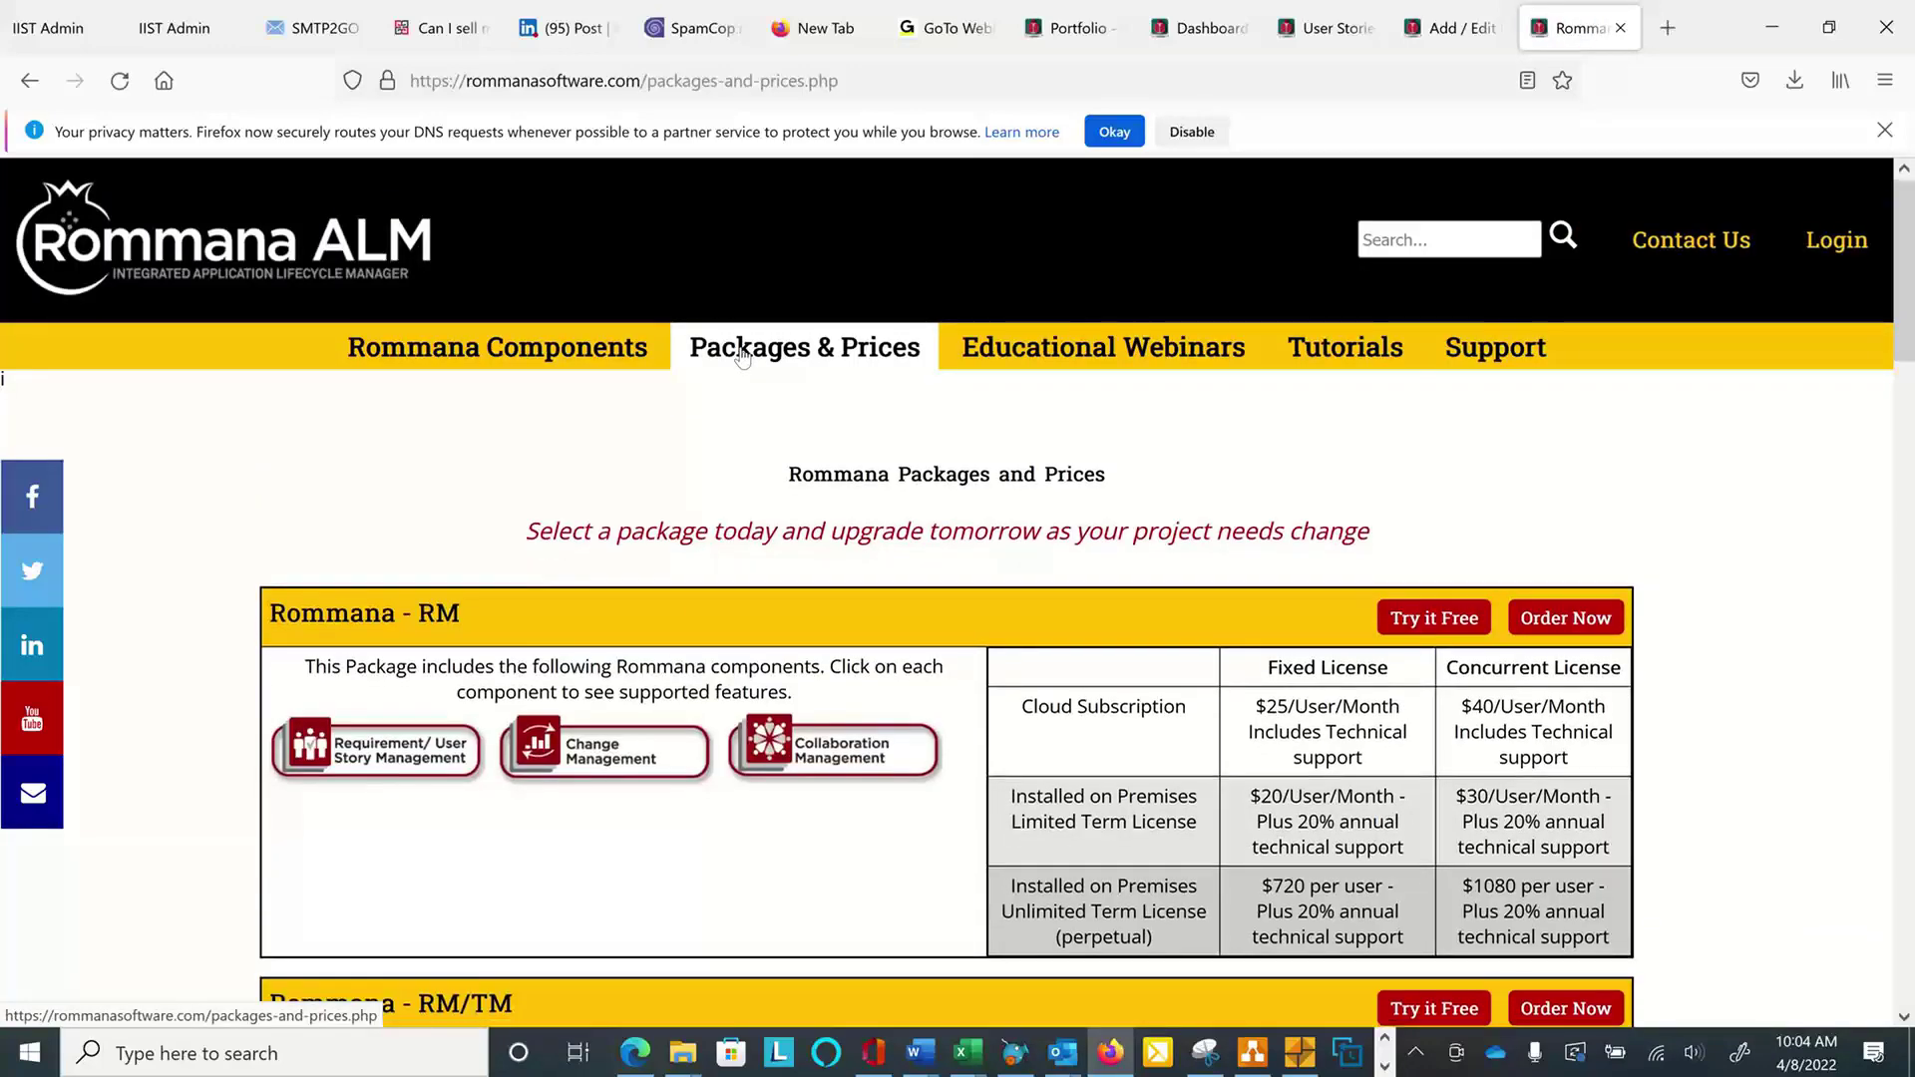
pyautogui.scroll(-3, 743, 357)
pyautogui.scroll(3, 743, 357)
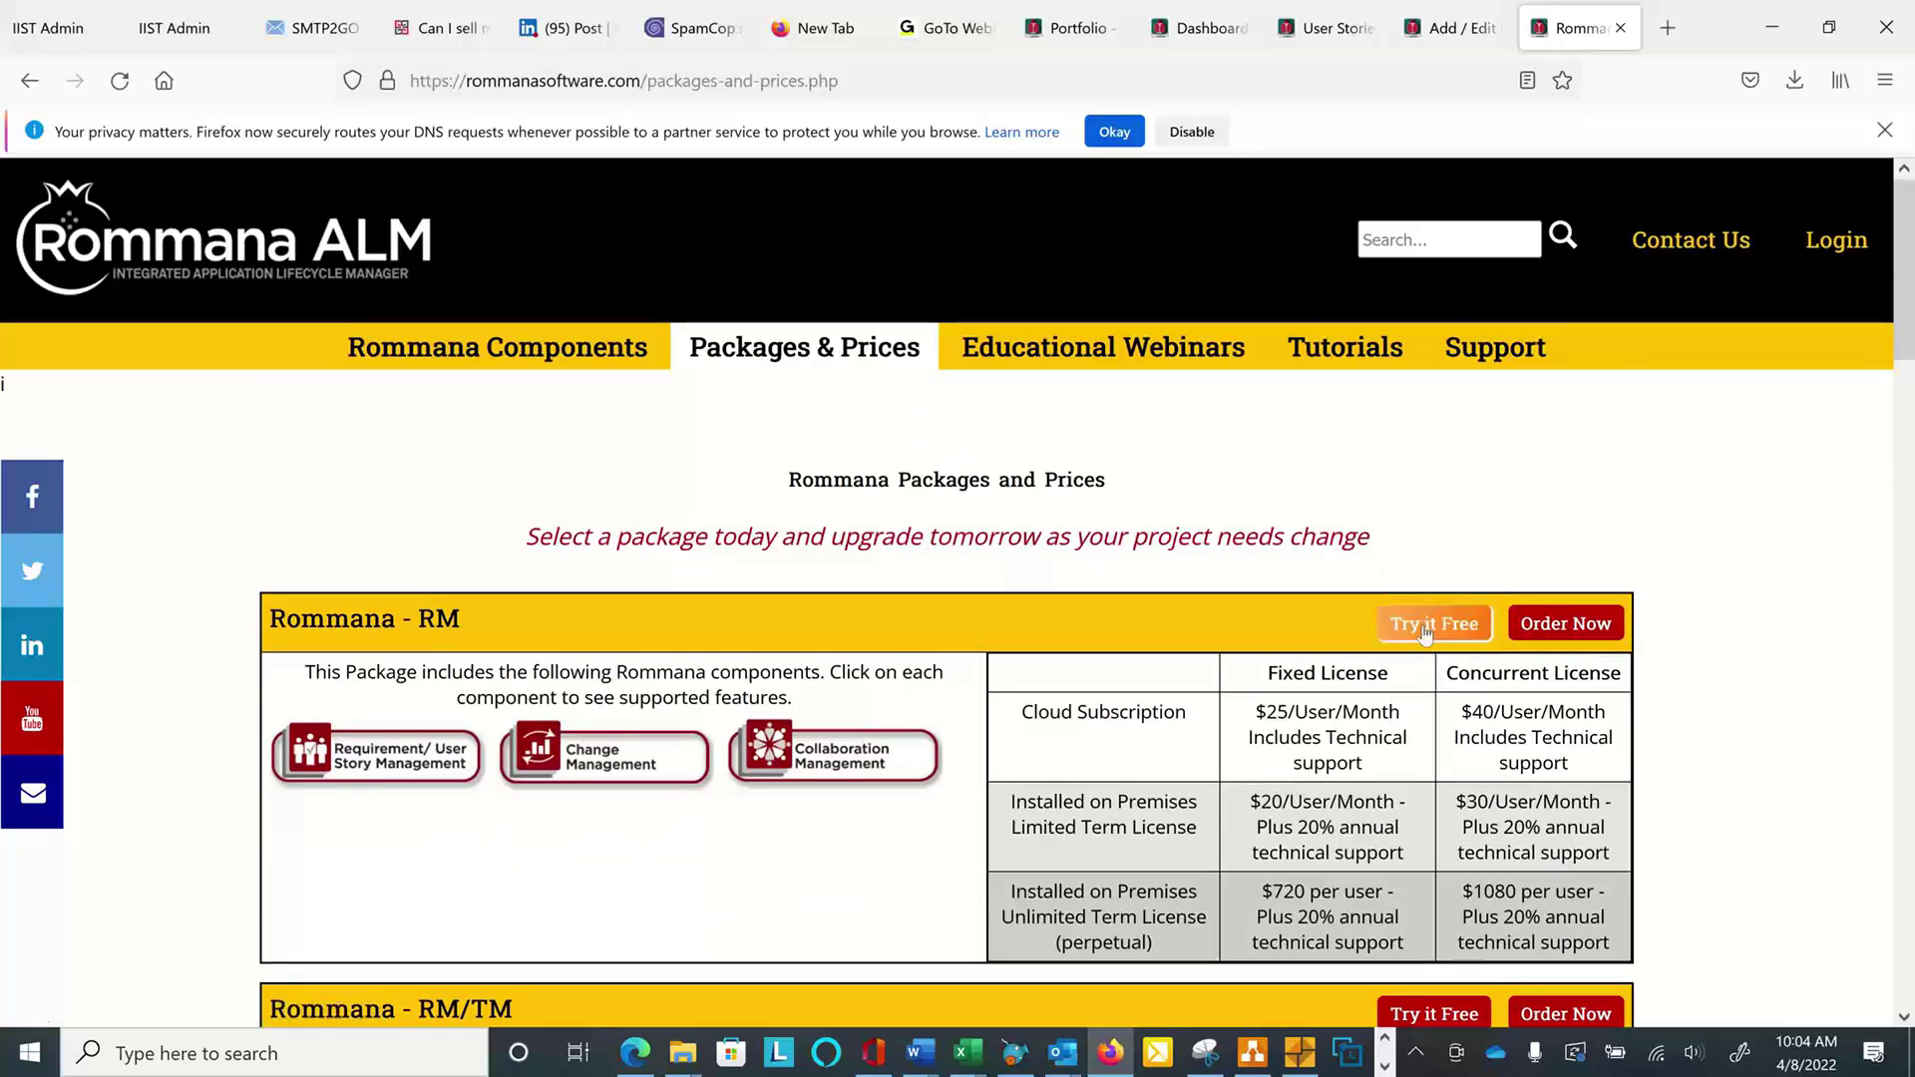
pyautogui.scroll(-20, 1426, 631)
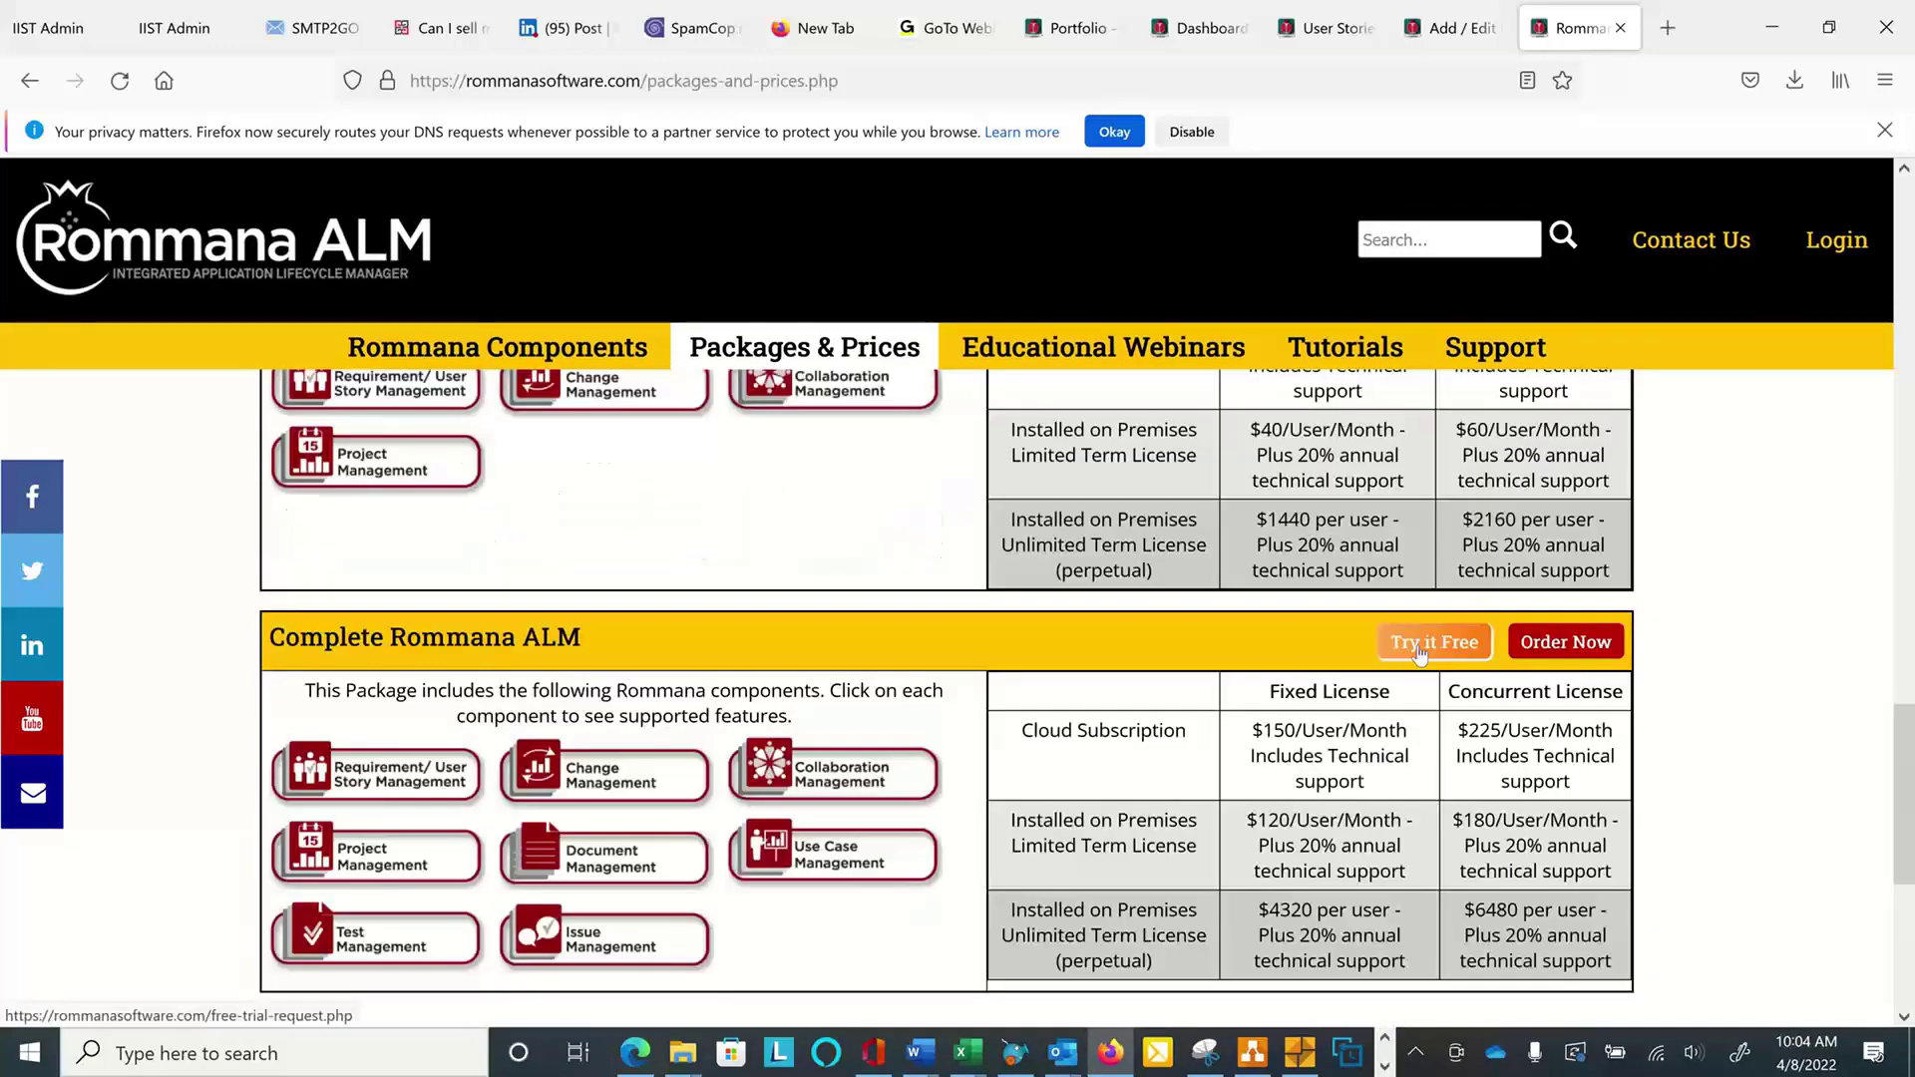